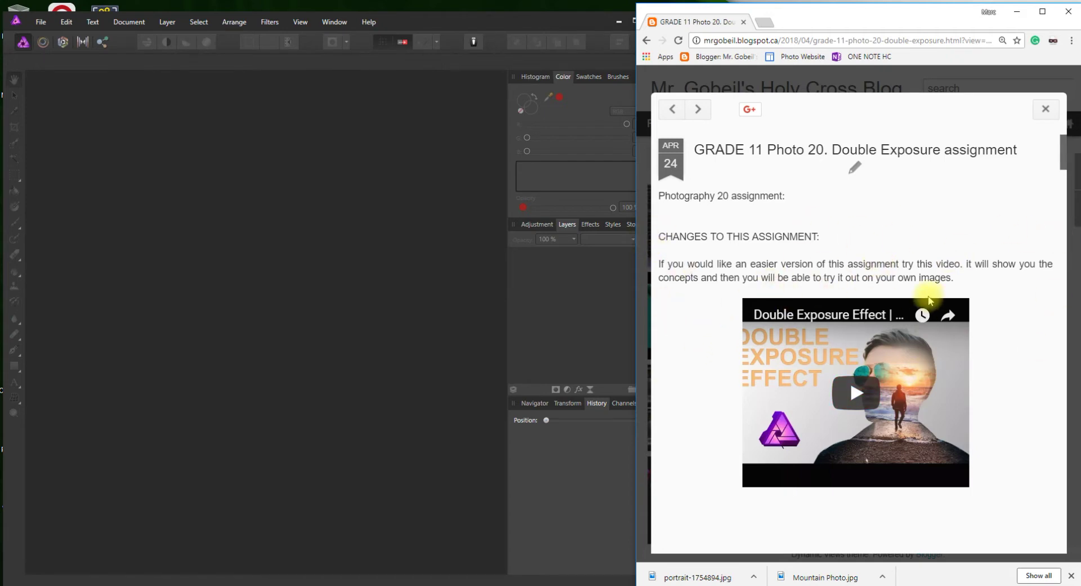
# Scroll the Double Exposure post down to Step 1 and bring up options for its Google Drive link
pyautogui.scroll(-1, 866, 273)
pyautogui.scroll(-2, 866, 273)
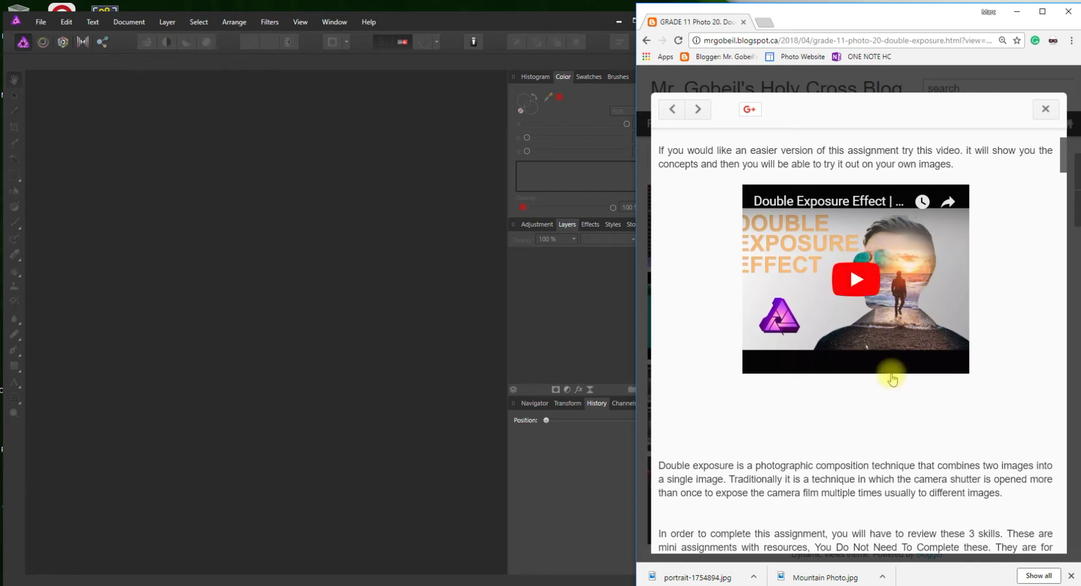
pyautogui.scroll(-2, 853, 454)
pyautogui.scroll(-3, 855, 453)
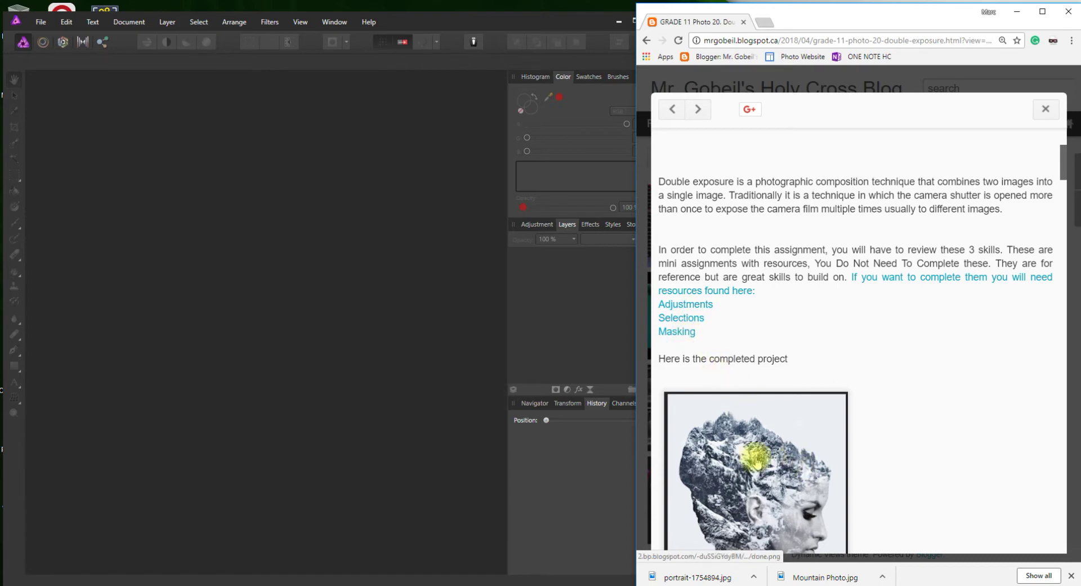
pyautogui.scroll(-2, 849, 448)
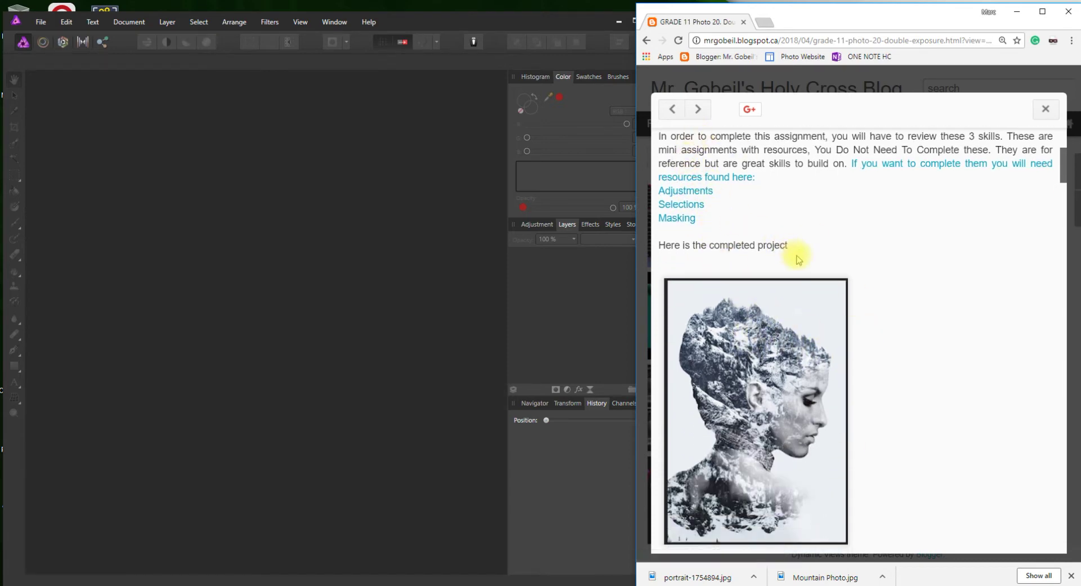
pyautogui.scroll(-5, 861, 265)
pyautogui.scroll(2, 844, 259)
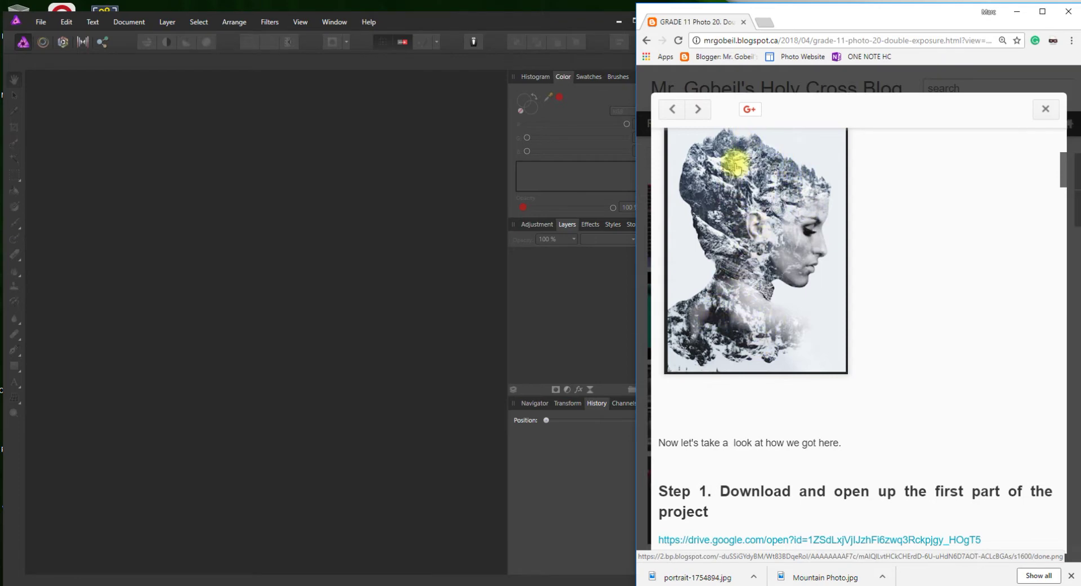
pyautogui.scroll(-3, 799, 287)
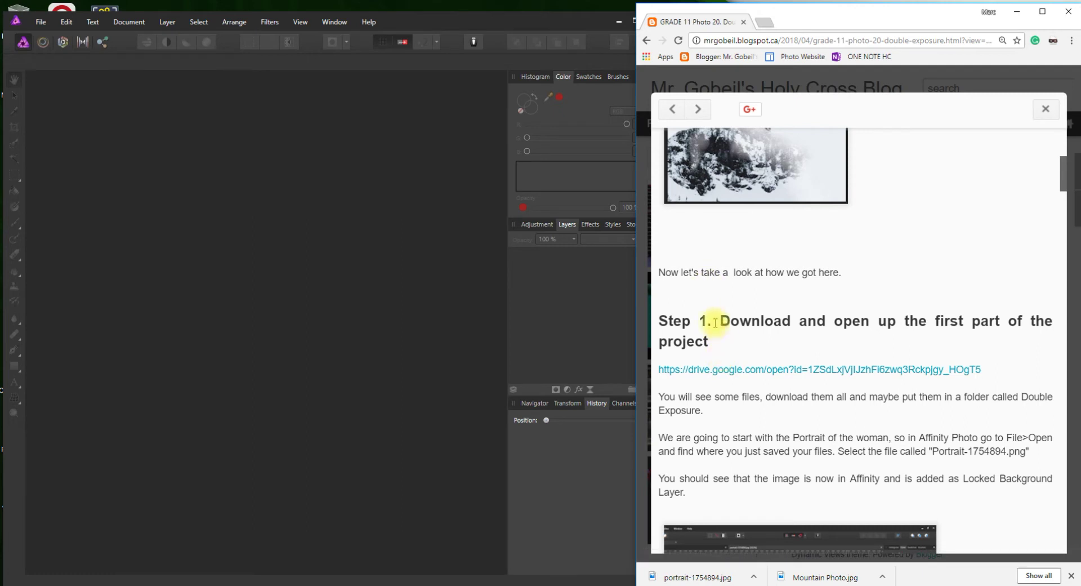
pyautogui.scroll(-2, 737, 327)
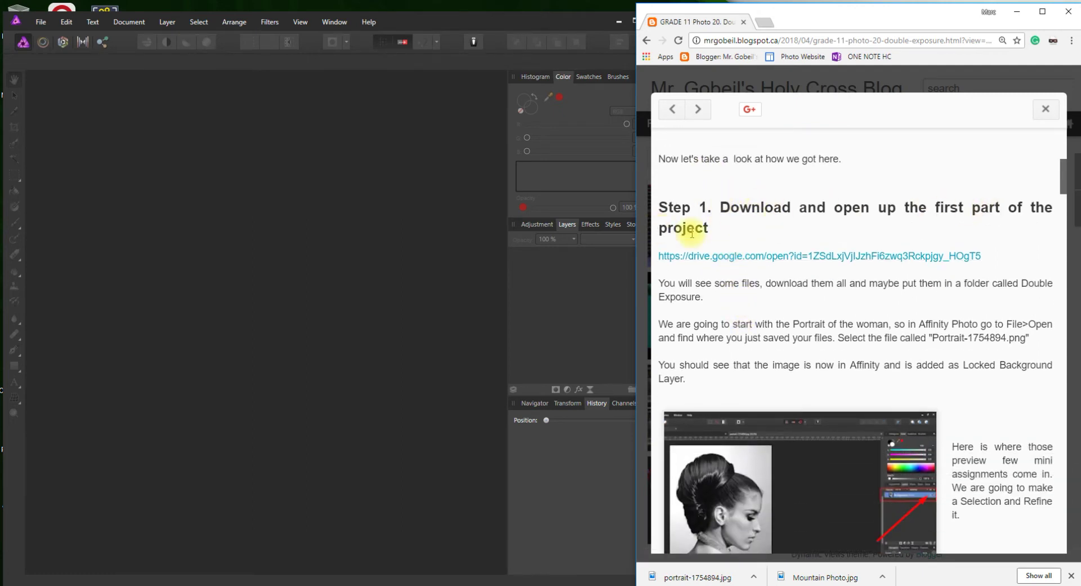
pyautogui.rightClick(738, 257)
# Open the Drive link in a new tab to show the Double Exposure resources folder, revealing the desktop
pyautogui.click(760, 265)
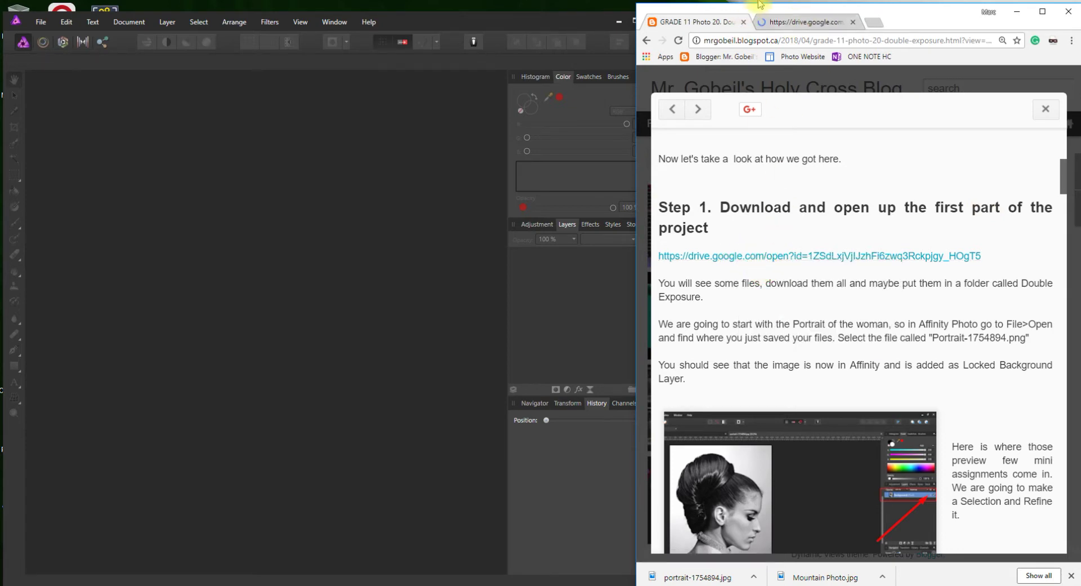
pyautogui.click(808, 26)
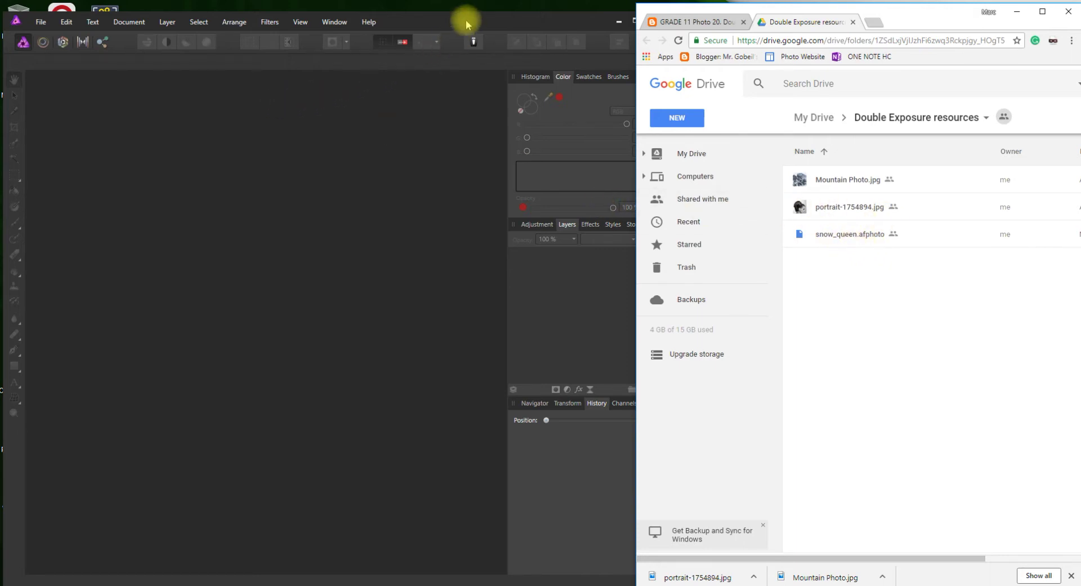
pyautogui.moveTo(465, 19); pyautogui.dragTo(630, 13)
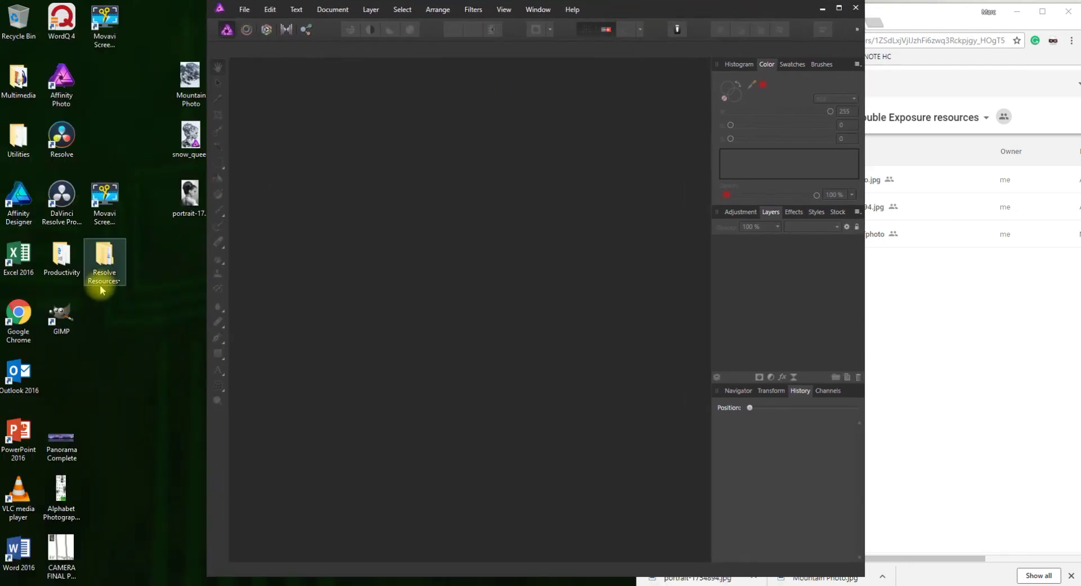
# Open the snow_queen project from the desktop in Affinity Photo
pyautogui.click(186, 135)
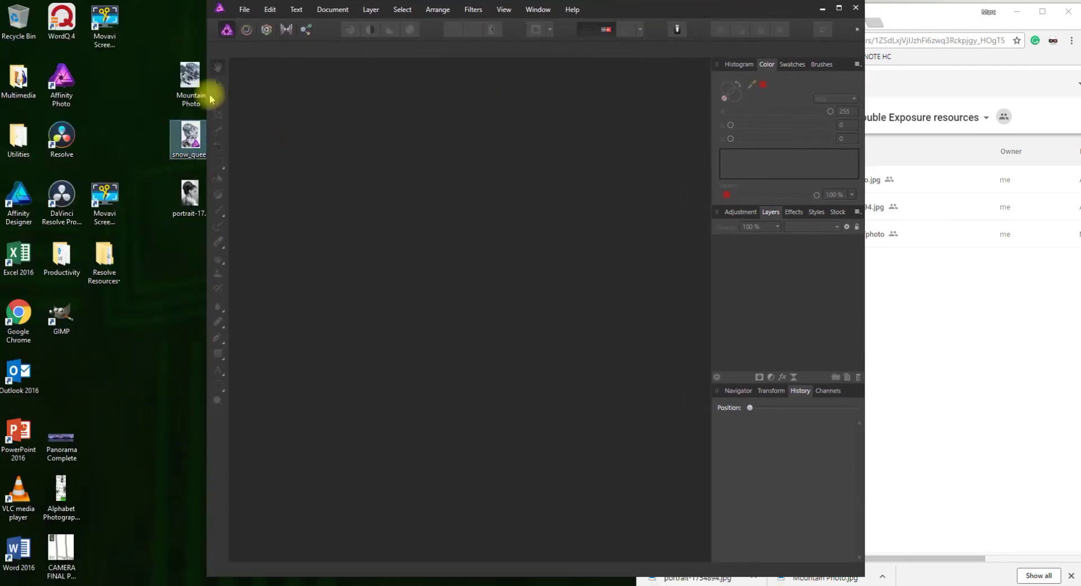
pyautogui.doubleClick(197, 135)
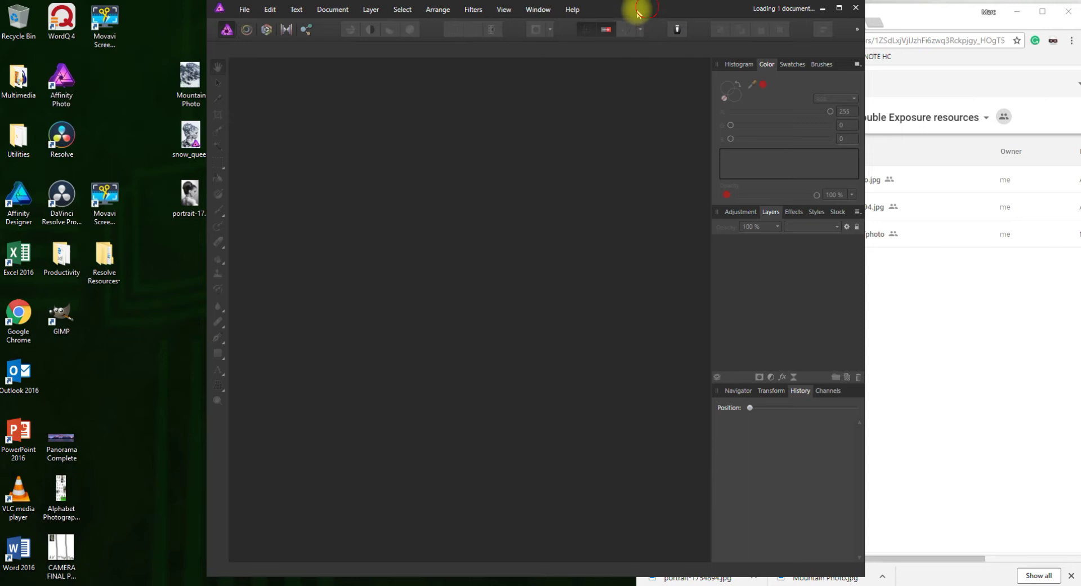
pyautogui.moveTo(634, 16); pyautogui.dragTo(444, 14)
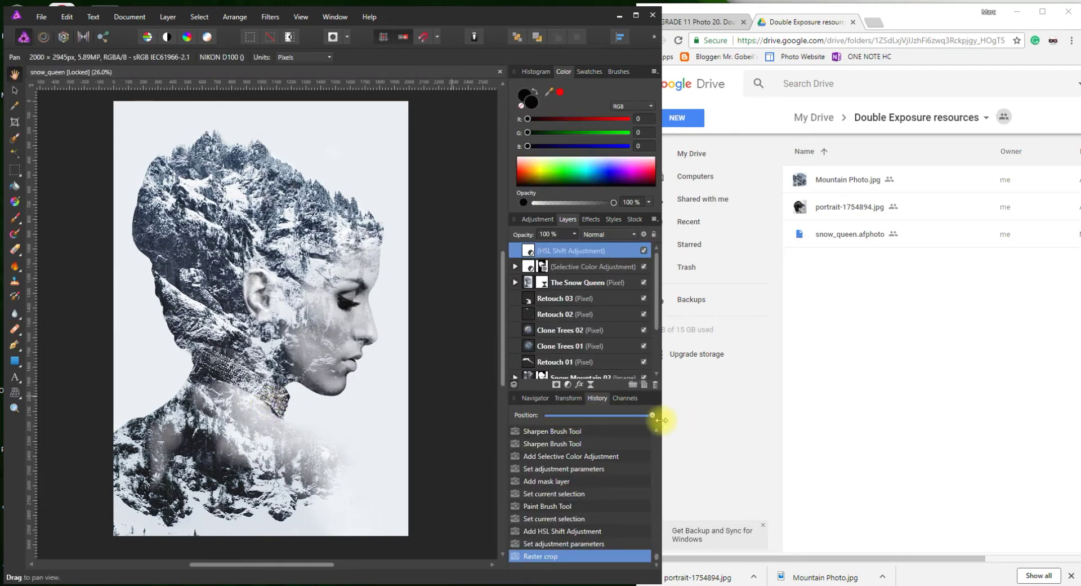
# Scrub the History slider from the original portrait through the refined selection to the final composite
pyautogui.moveTo(652, 419); pyautogui.dragTo(534, 420)
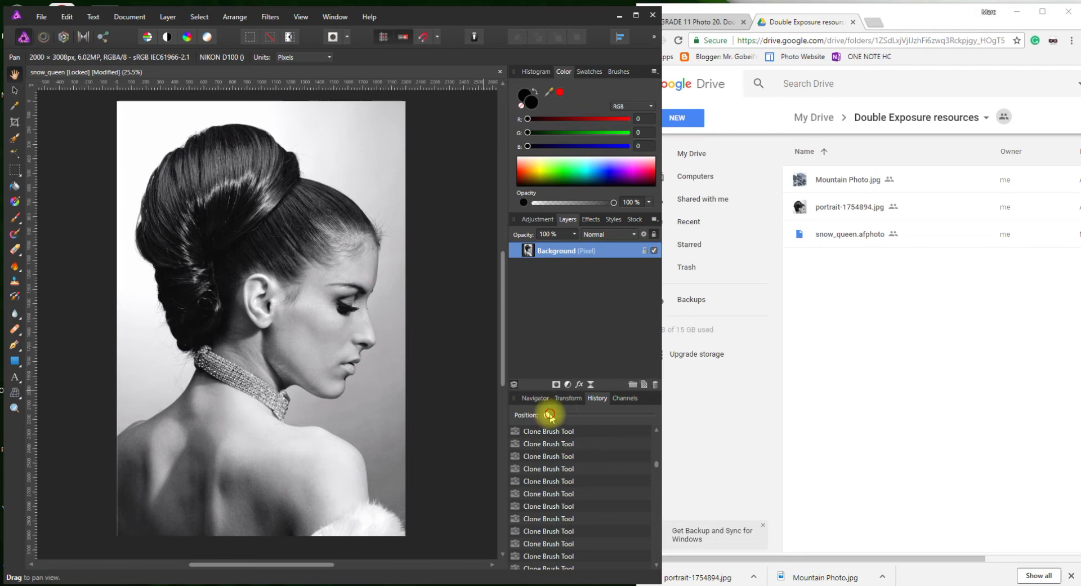
pyautogui.moveTo(547, 415); pyautogui.dragTo(589, 416)
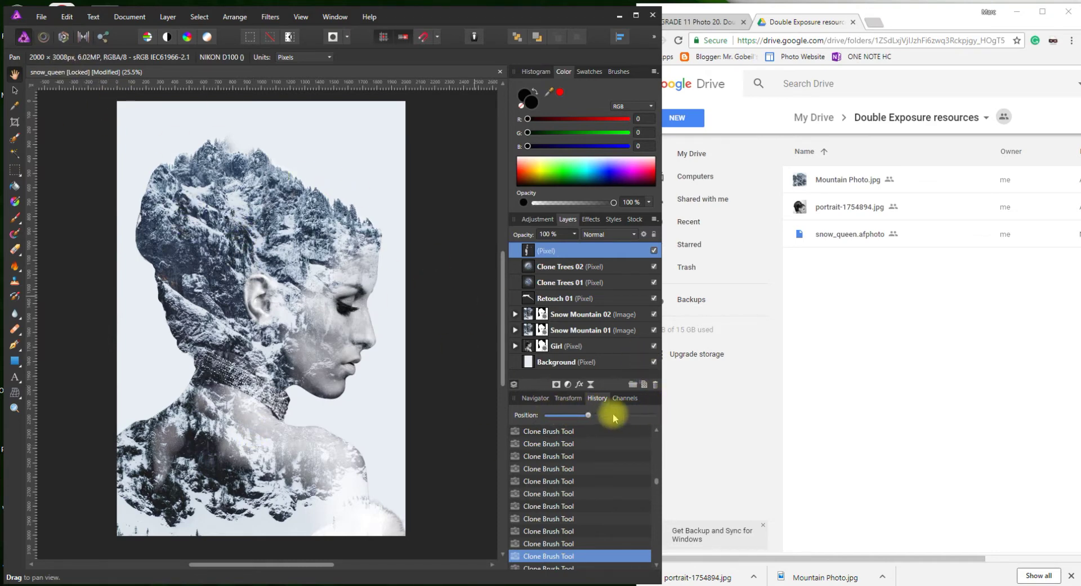
pyautogui.moveTo(600, 417); pyautogui.dragTo(656, 413)
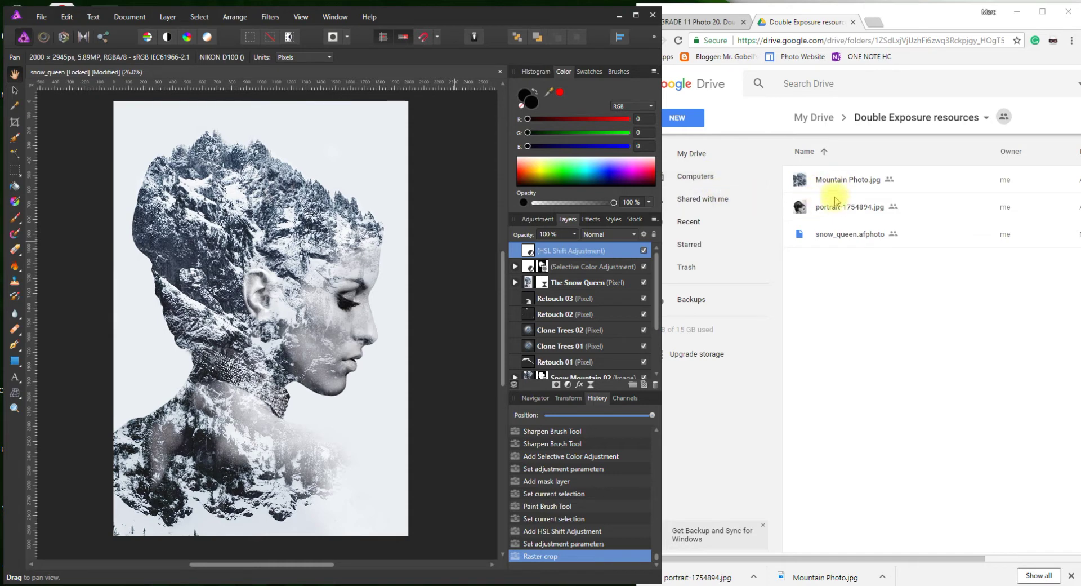
# Reread the Step 1 instructions in the assignment blog post
pyautogui.click(701, 21)
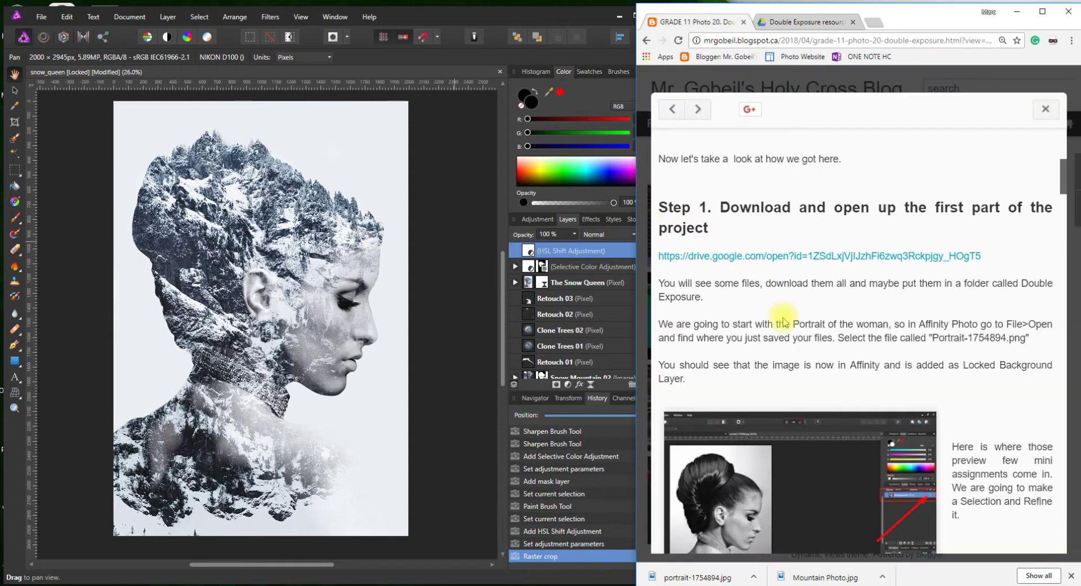
pyautogui.tripleClick(698, 296)
pyautogui.click(762, 308)
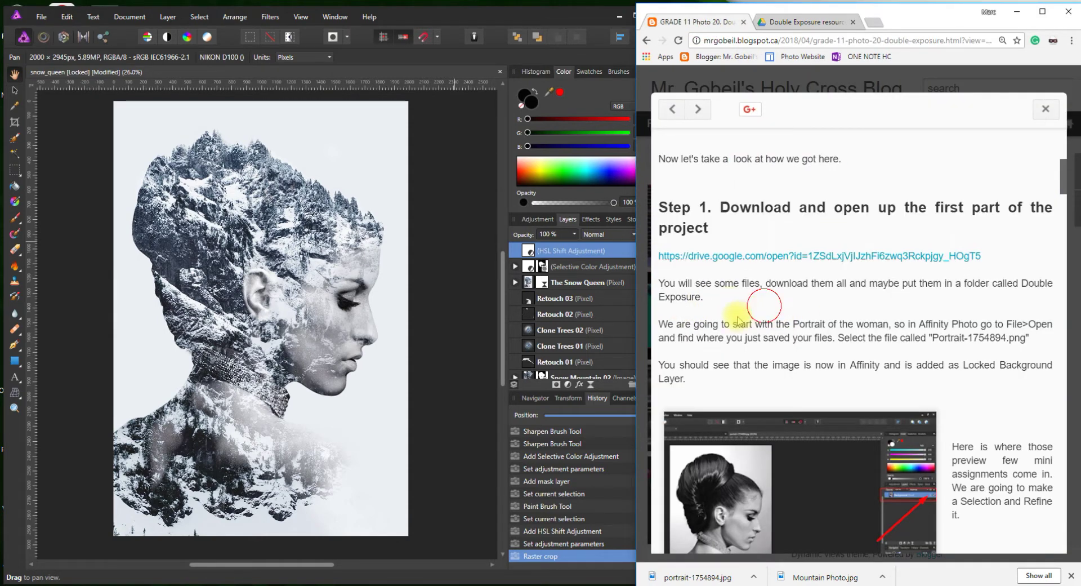
pyautogui.moveTo(673, 325); pyautogui.dragTo(659, 207)
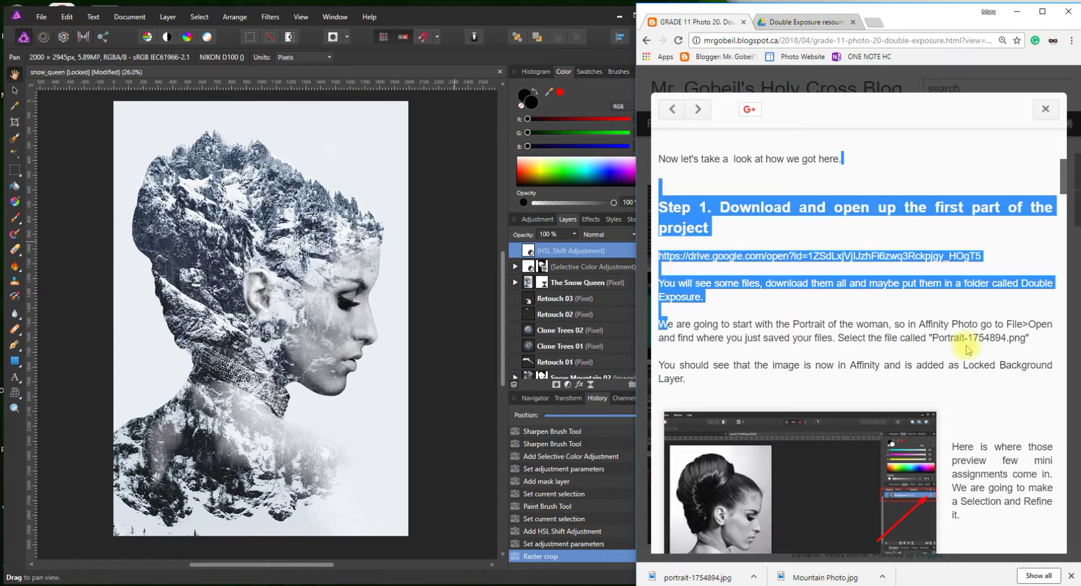
pyautogui.click(996, 340)
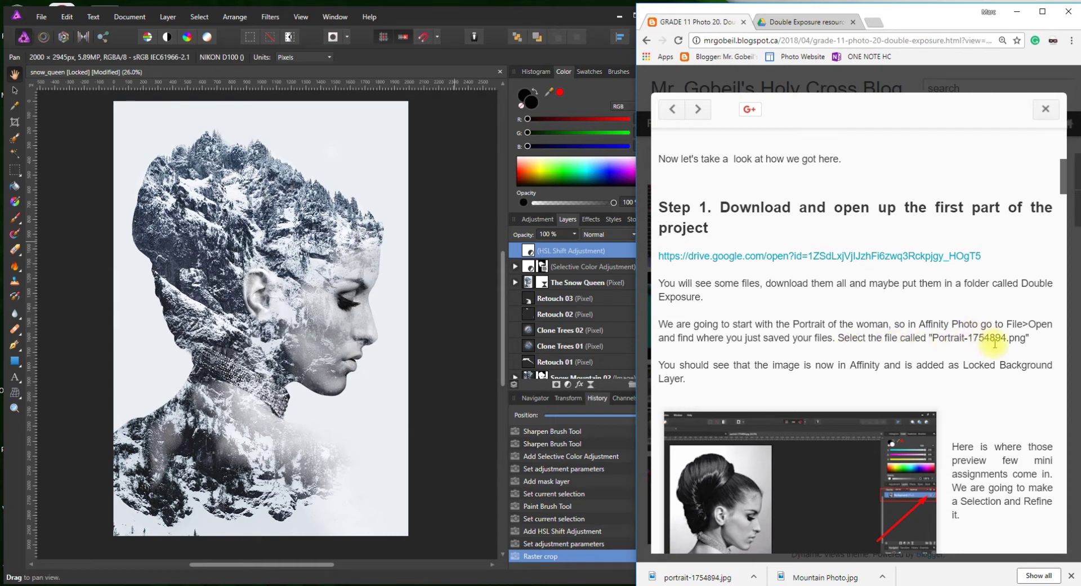
# Open portrait-1754894 from the Desktop as a new Affinity Photo document
pyautogui.click(41, 16)
pyautogui.click(57, 130)
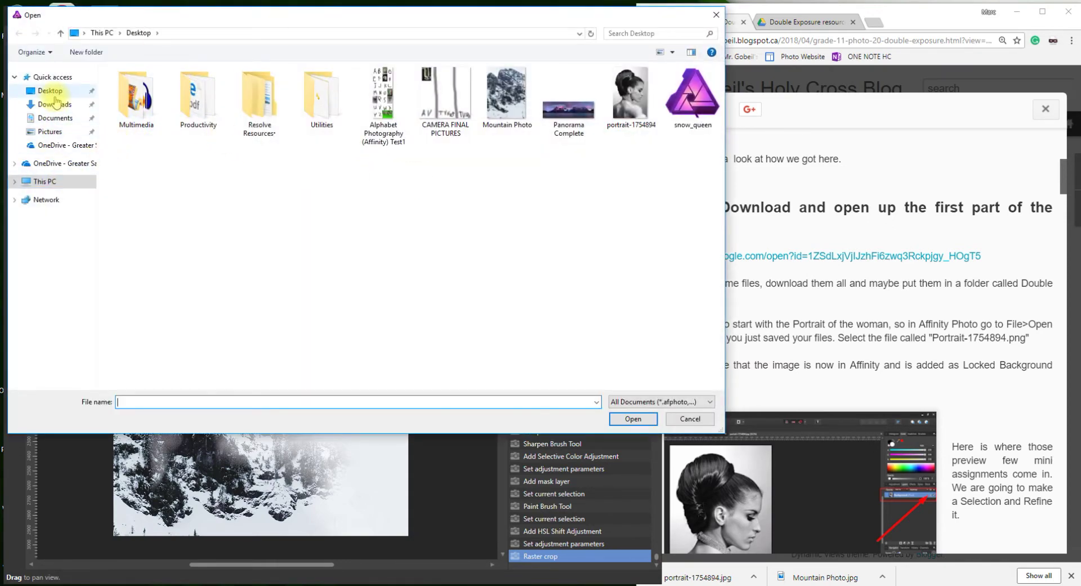
pyautogui.click(50, 90)
pyautogui.click(623, 105)
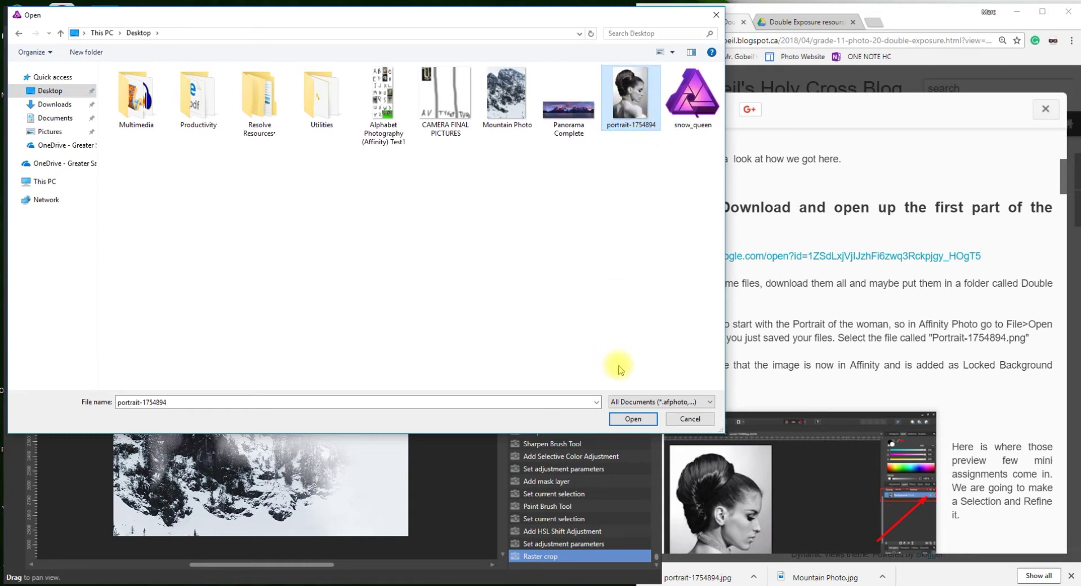
pyautogui.click(633, 418)
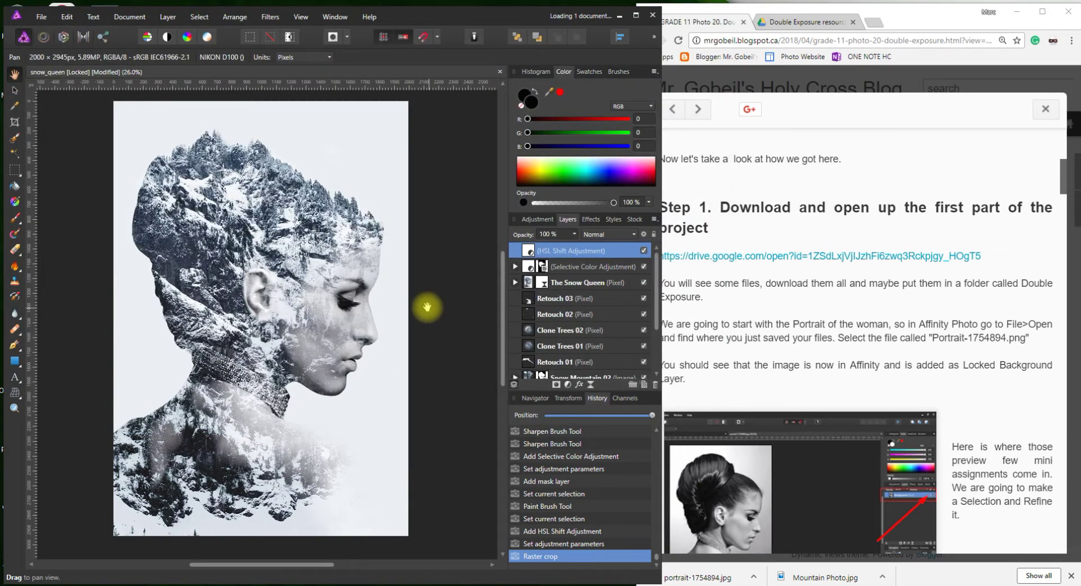
pyautogui.click(823, 323)
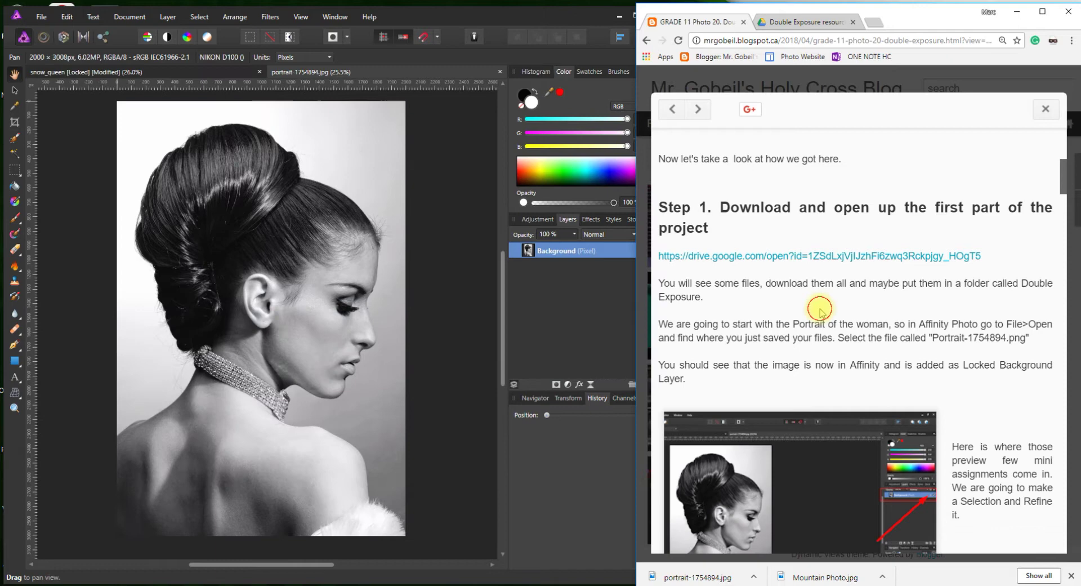
# View the Step 1 screenshot full size, then scroll the post to 'STEP 2. SELECT AND REFINE'
pyautogui.scroll(-3, 864, 455)
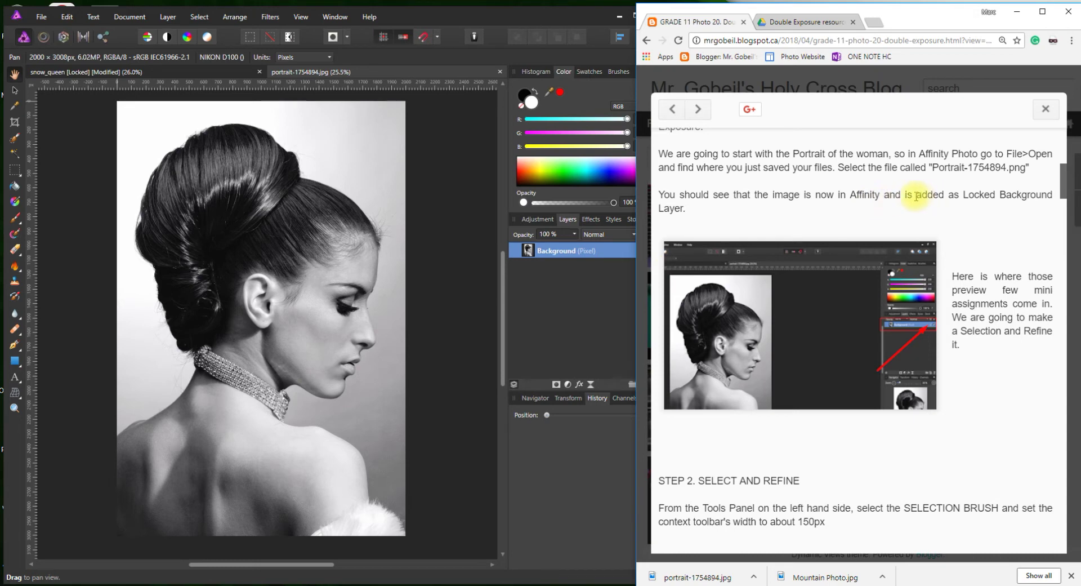
pyautogui.click(592, 268)
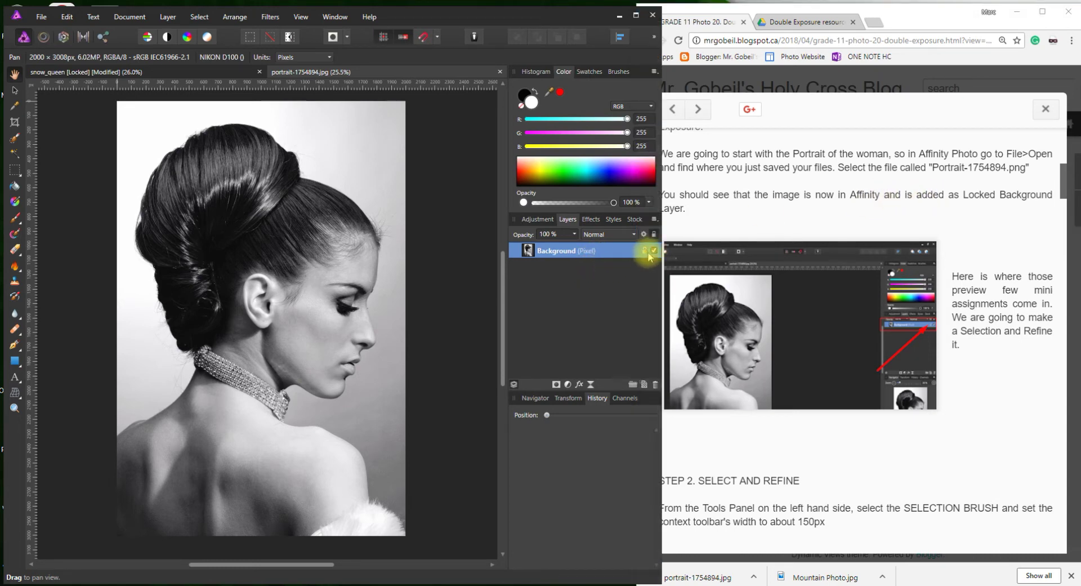
pyautogui.click(710, 247)
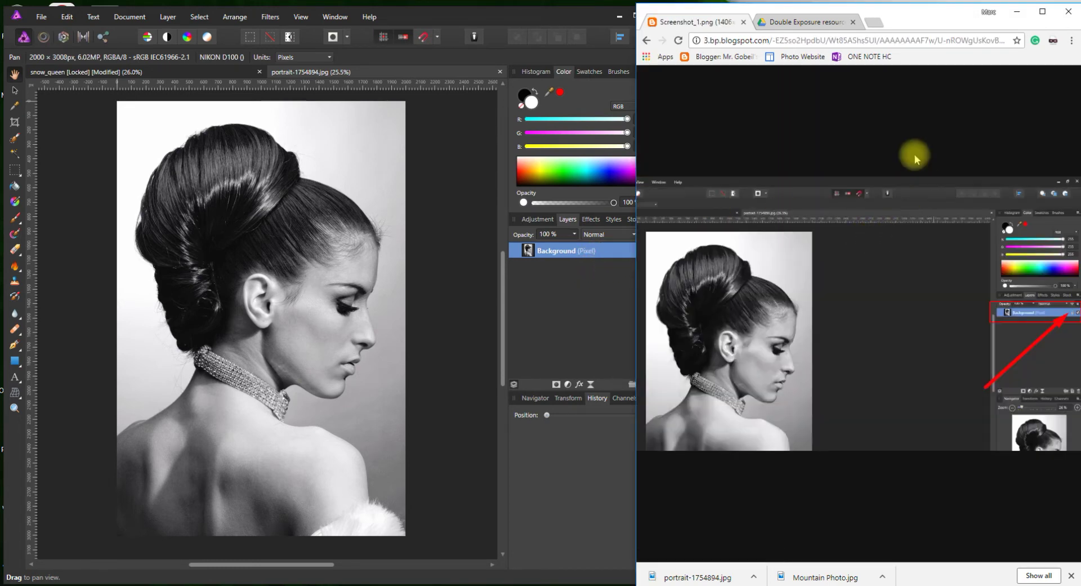
pyautogui.click(646, 40)
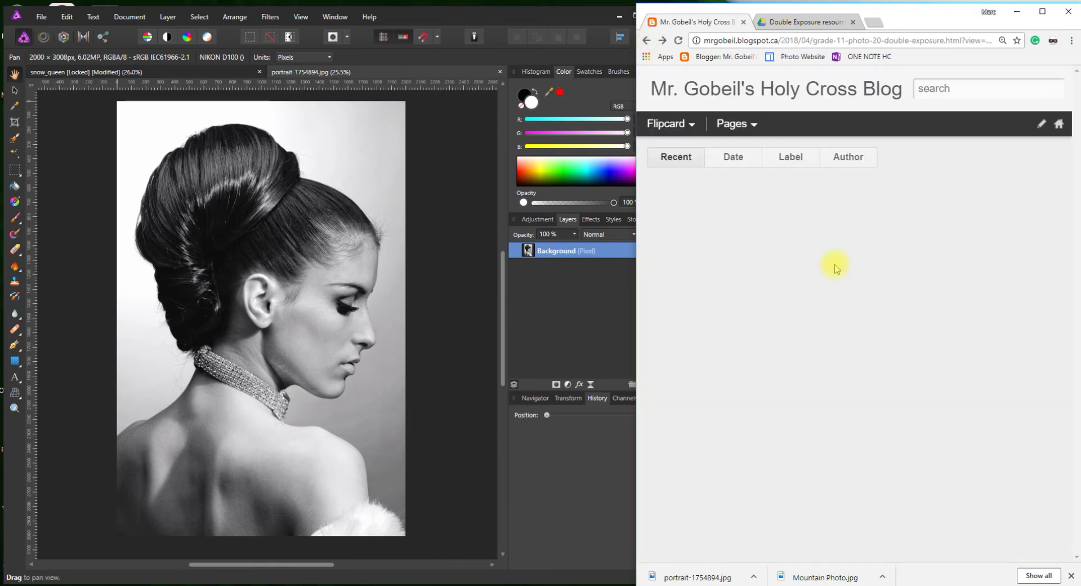
pyautogui.scroll(-6, 818, 367)
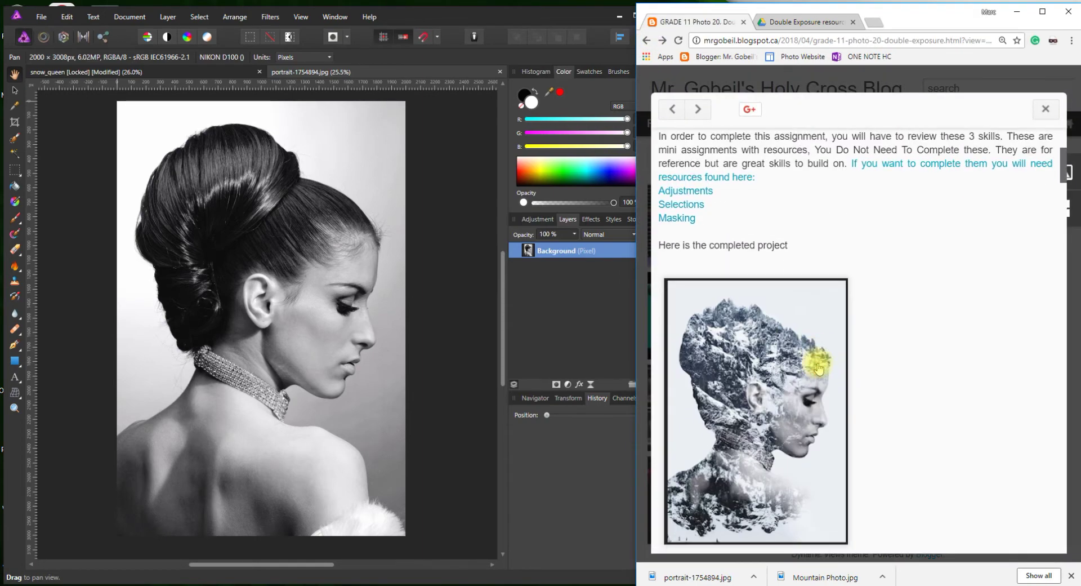
pyautogui.scroll(-15, 818, 367)
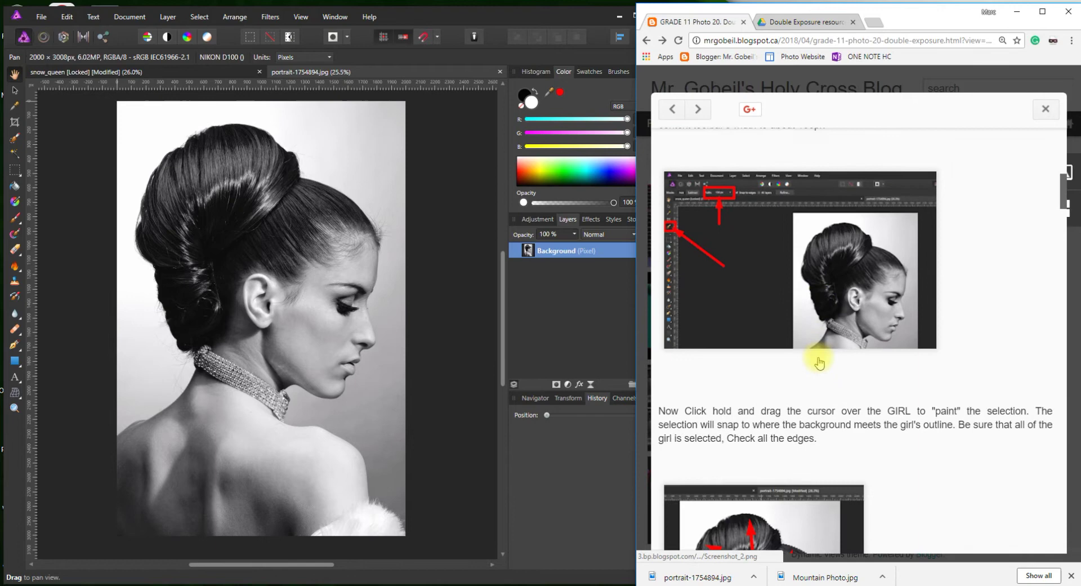
pyautogui.scroll(5, 819, 363)
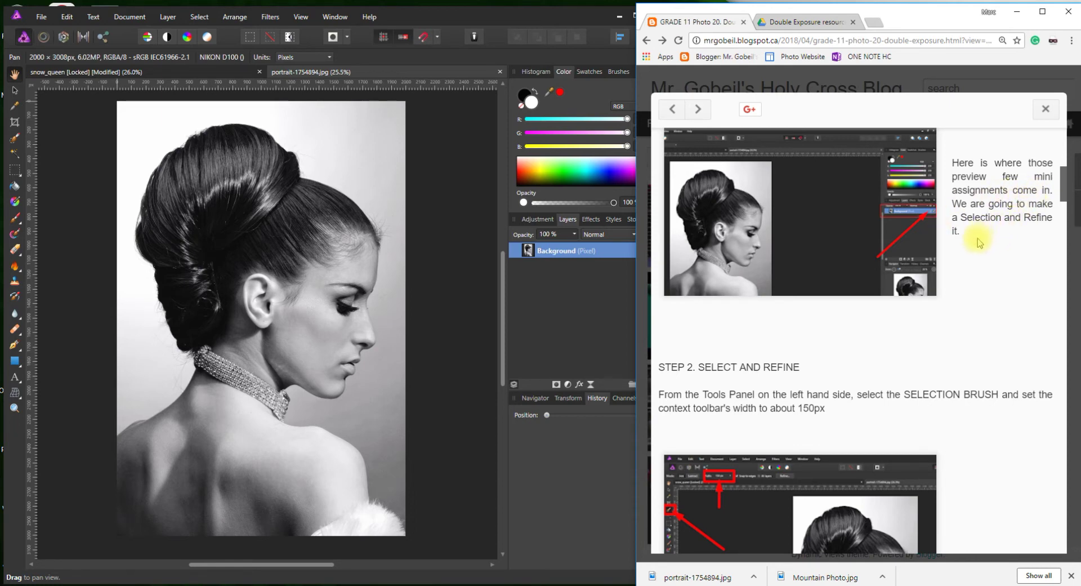
pyautogui.scroll(-1, 979, 242)
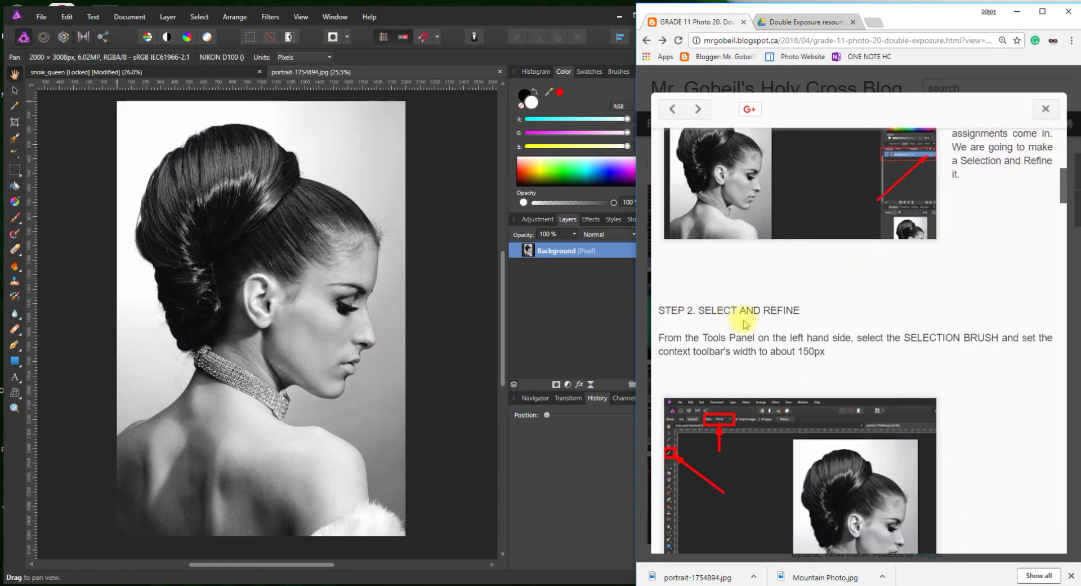
pyautogui.scroll(-1, 788, 336)
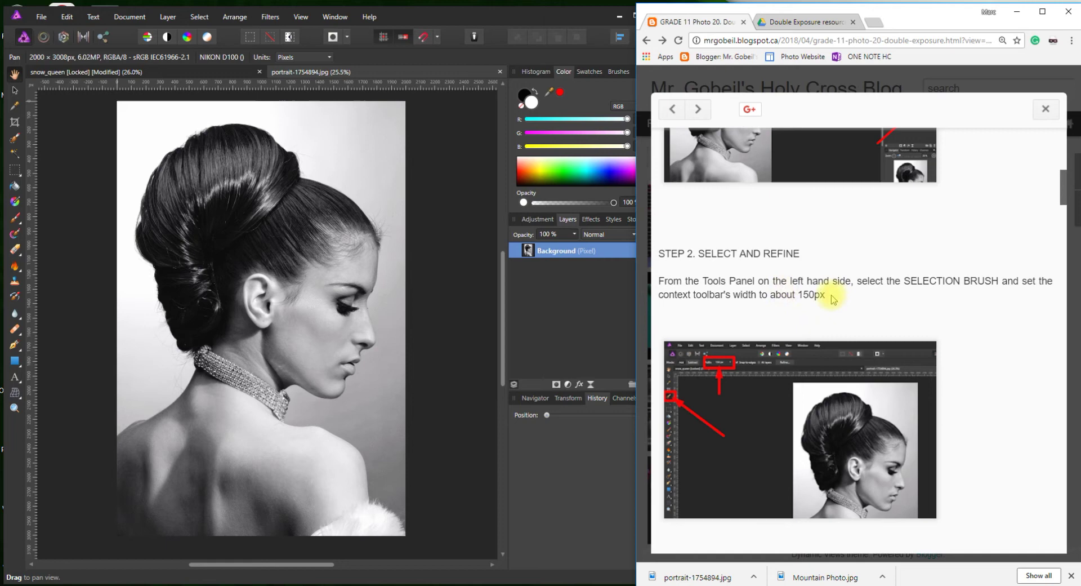
# With a 150 px Selection Brush, select the woman's hair, ear, shoulder and neck
pyautogui.click(14, 142)
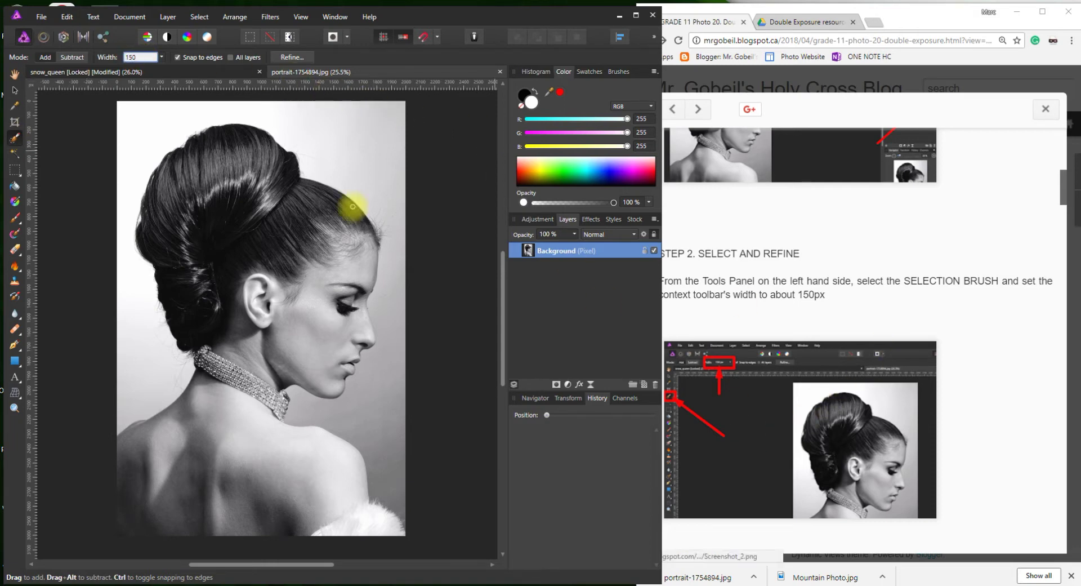
pyautogui.click(457, 111)
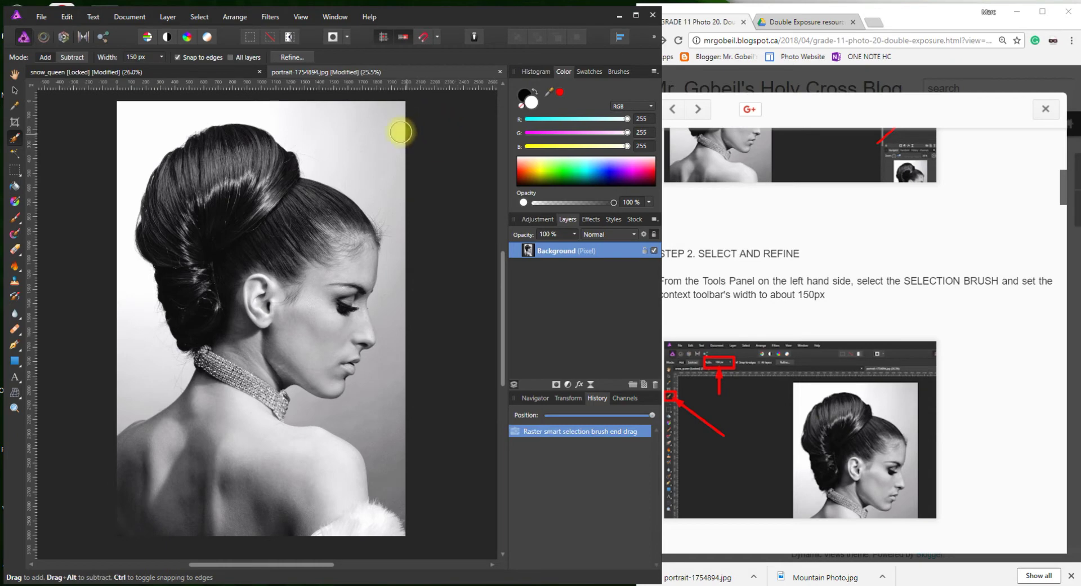
pyautogui.scroll(-4, 737, 335)
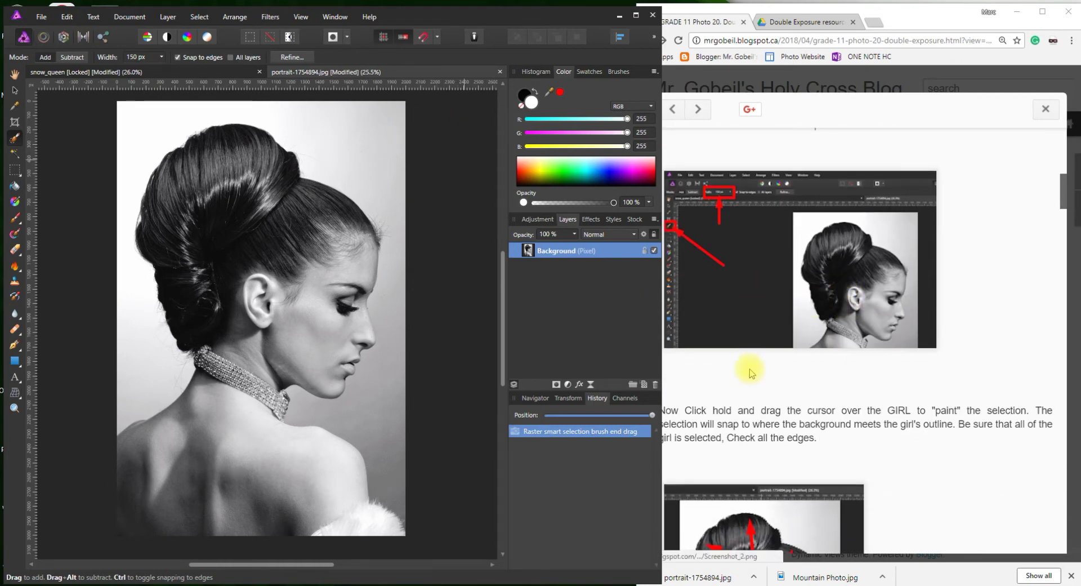
pyautogui.click(760, 388)
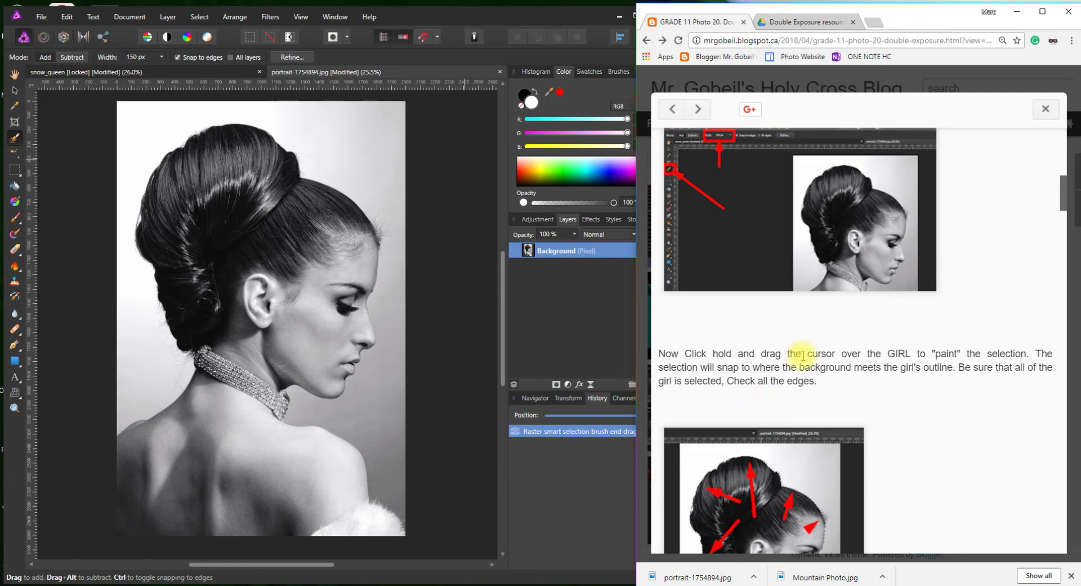
pyautogui.scroll(-2, 847, 367)
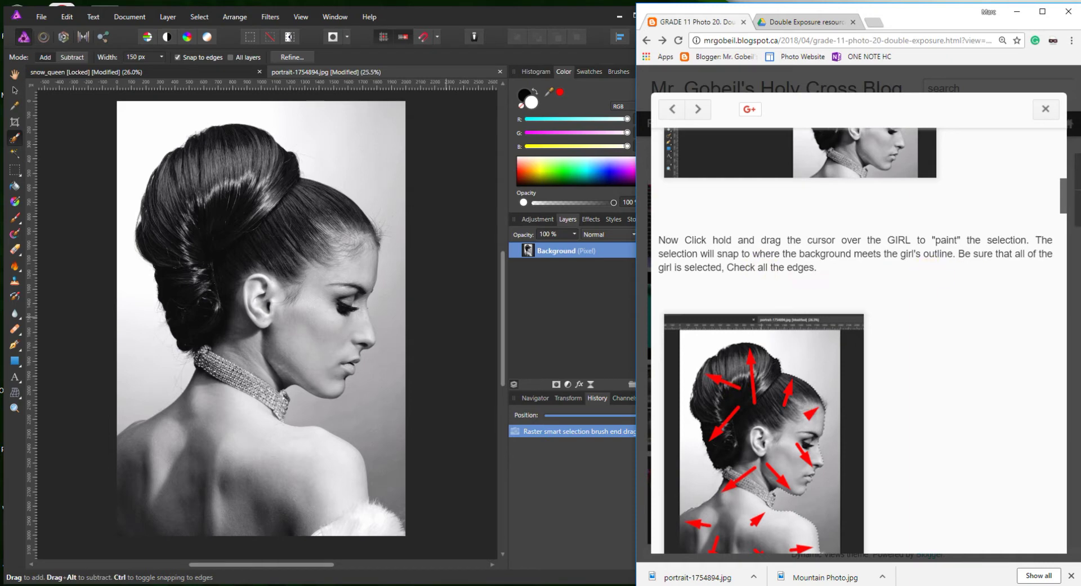
pyautogui.scroll(-1, 793, 278)
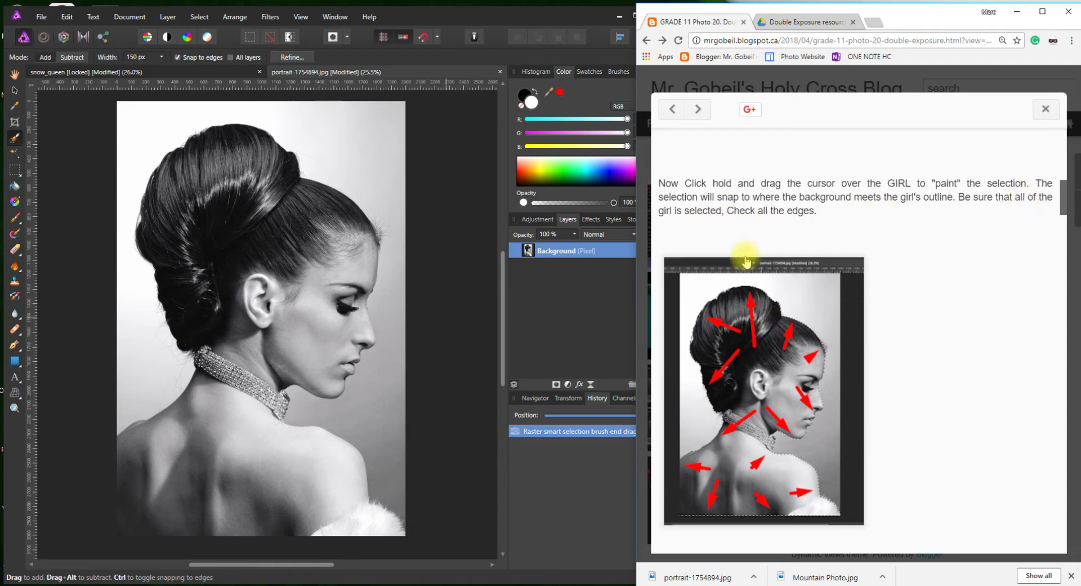
pyautogui.scroll(-1, 749, 236)
pyautogui.moveTo(292, 246)
pyautogui.mouseDown()
pyautogui.moveTo(249, 332)
pyautogui.moveTo(253, 318)
pyautogui.moveTo(326, 298)
pyautogui.moveTo(316, 336)
pyautogui.moveTo(328, 274)
pyautogui.mouseUp()
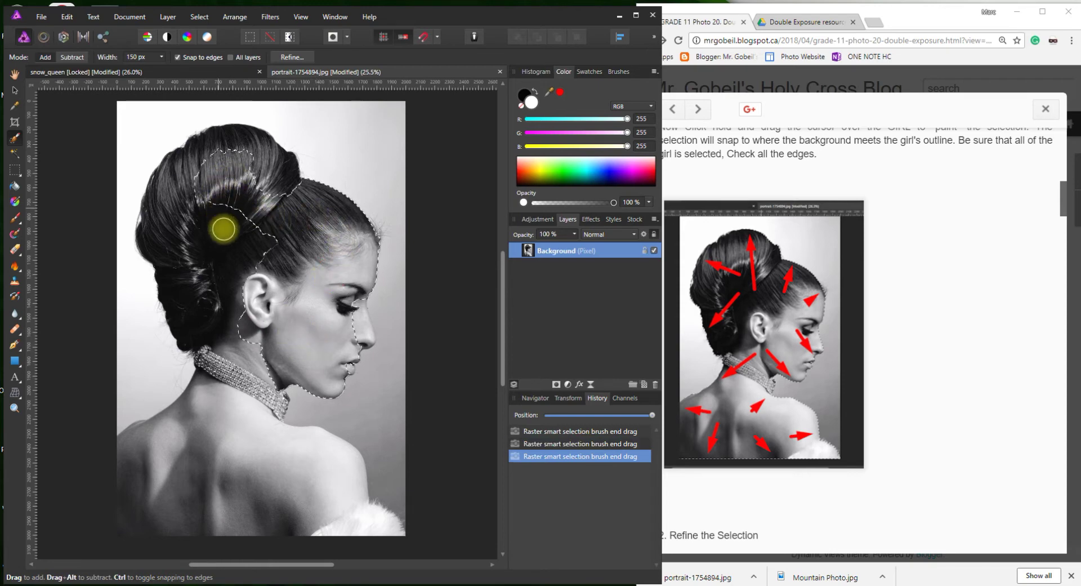
pyautogui.moveTo(217, 451)
pyautogui.mouseDown()
pyautogui.moveTo(204, 516)
pyautogui.moveTo(180, 548)
pyautogui.moveTo(229, 474)
pyautogui.moveTo(234, 443)
pyautogui.moveTo(322, 509)
pyautogui.moveTo(346, 512)
pyautogui.mouseUp()
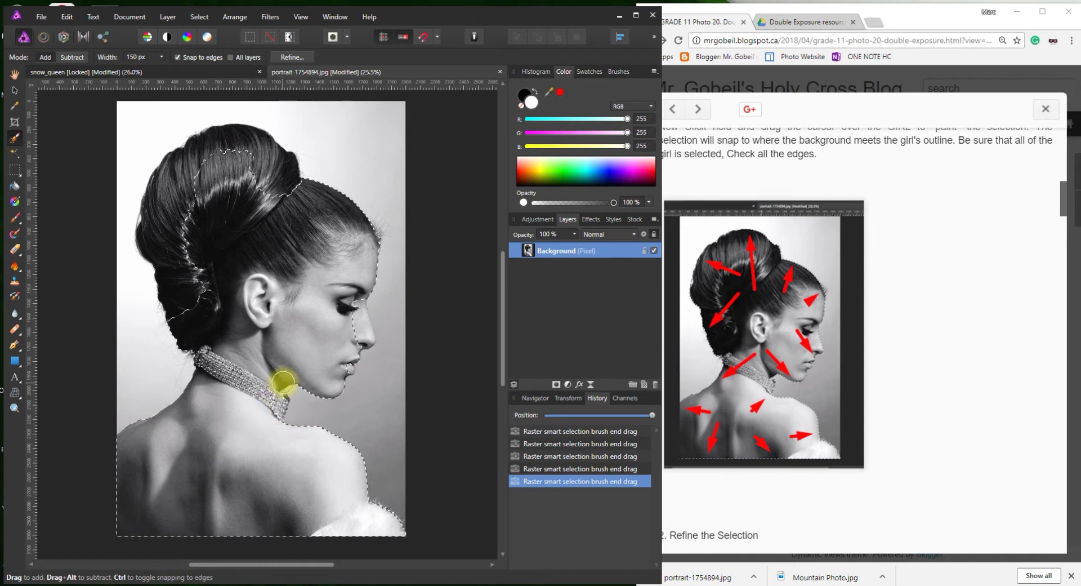
pyautogui.moveTo(273, 415); pyautogui.dragTo(277, 388)
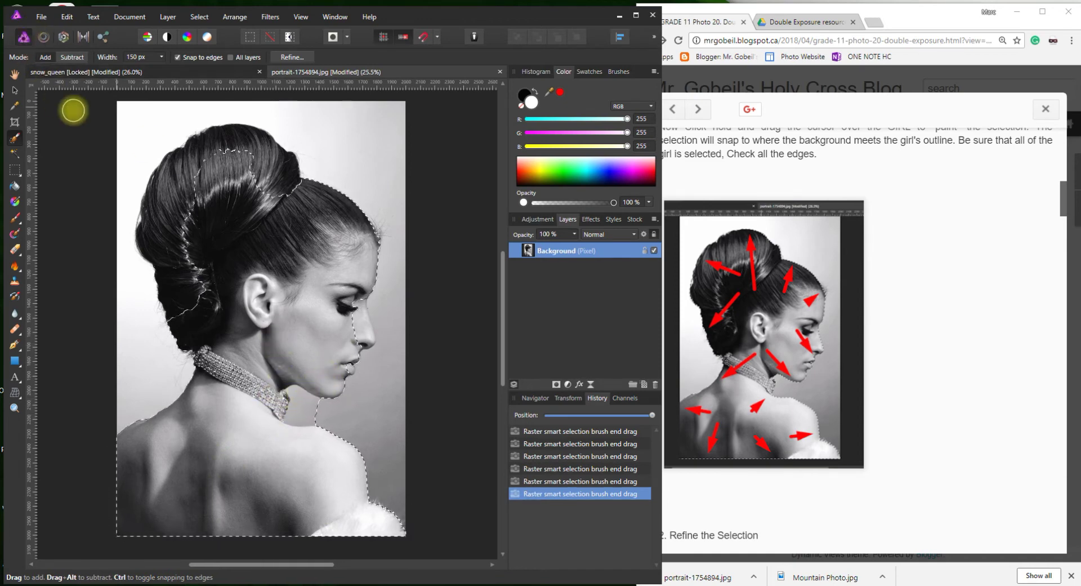
# Subtract the overspill near the neck, then add her face profile, right side and hair top
pyautogui.click(72, 58)
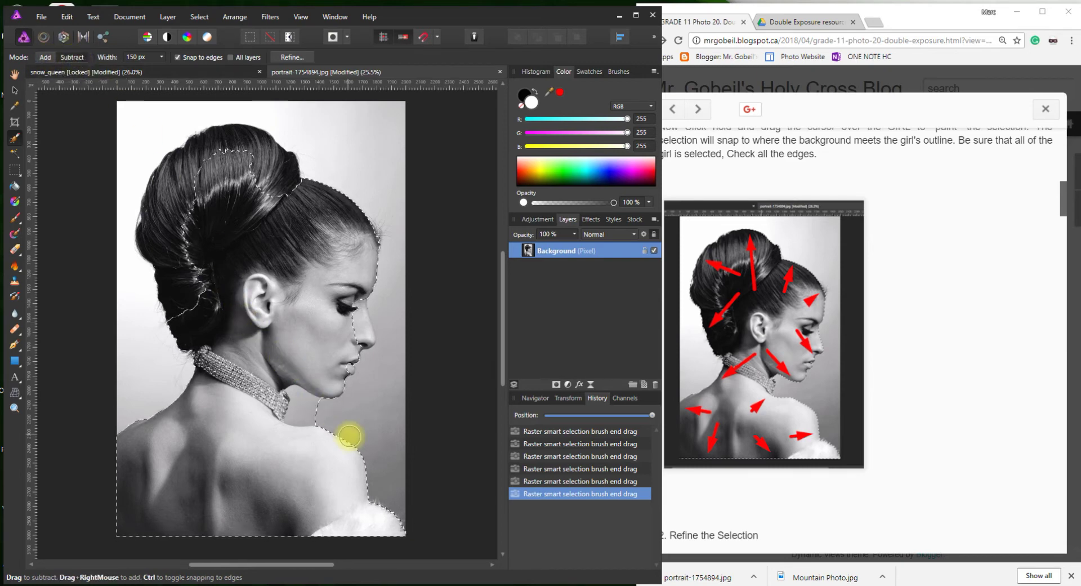
pyautogui.moveTo(310, 413); pyautogui.dragTo(308, 413)
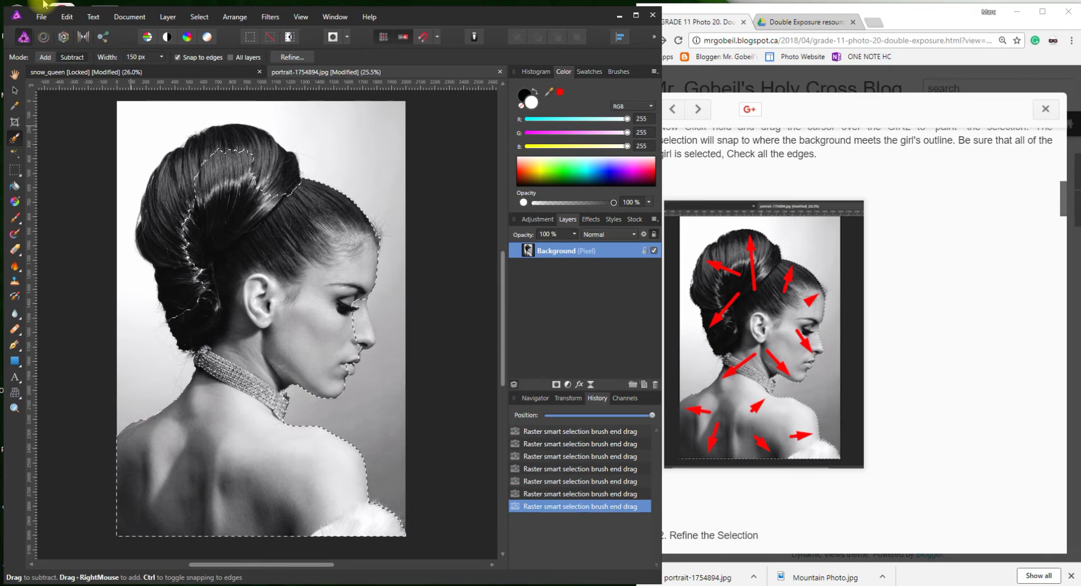
pyautogui.click(45, 57)
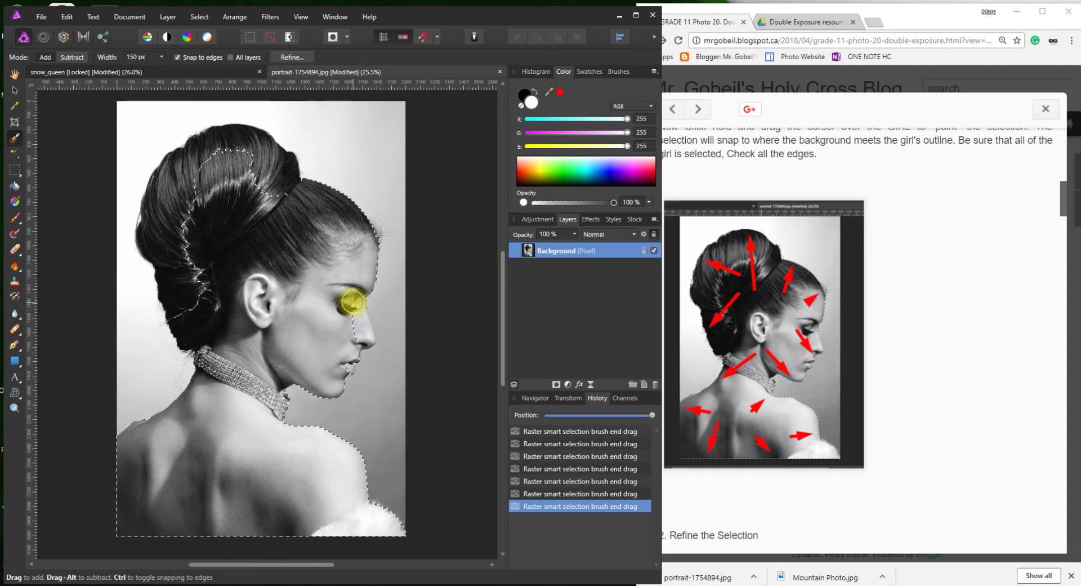
pyautogui.moveTo(356, 325); pyautogui.dragTo(362, 335)
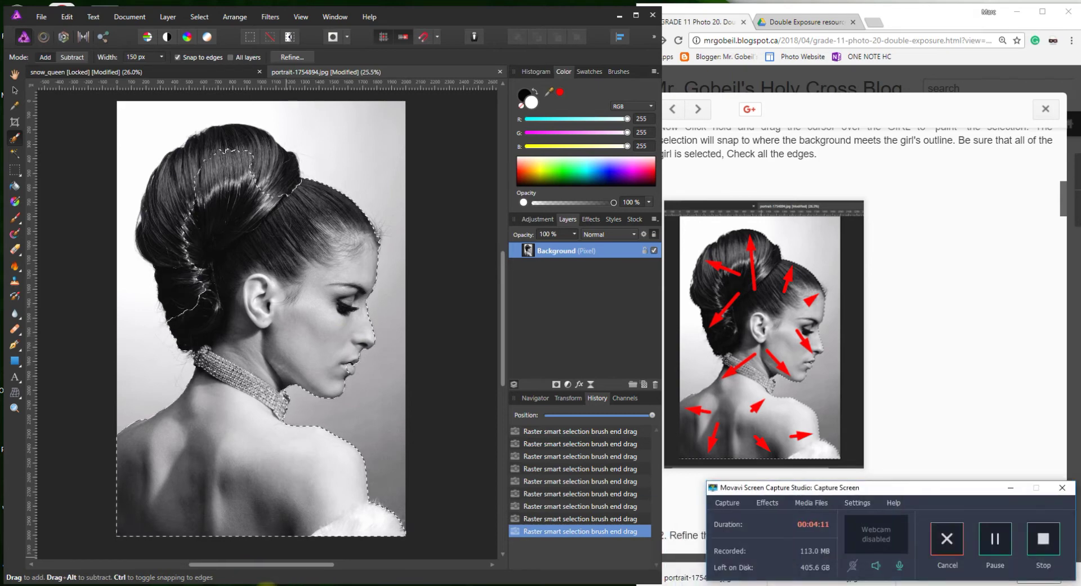
pyautogui.moveTo(387, 464)
pyautogui.mouseDown()
pyautogui.moveTo(473, 373)
pyautogui.moveTo(482, 283)
pyautogui.mouseUp()
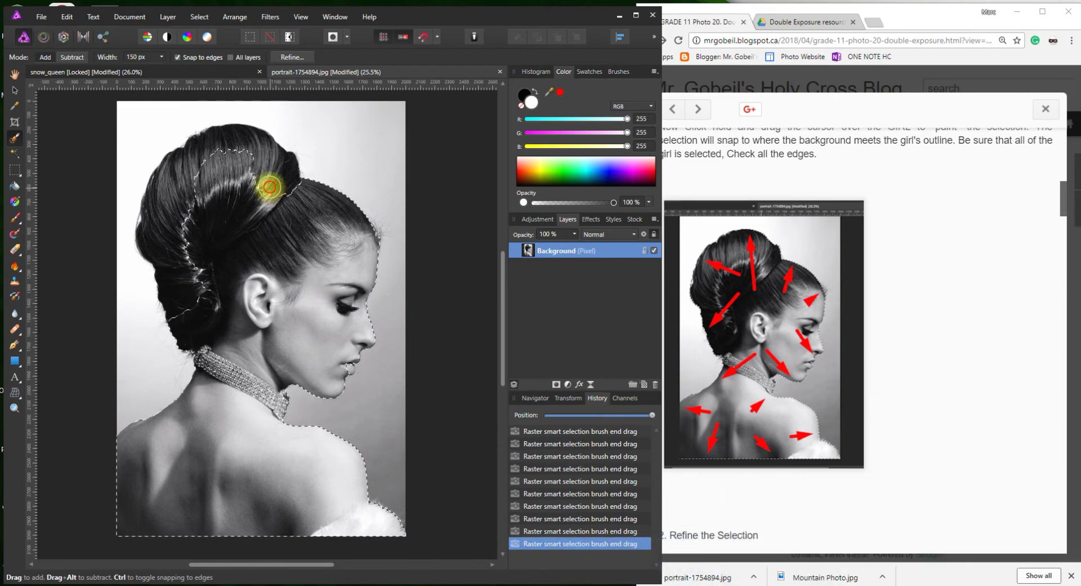
pyautogui.moveTo(227, 167); pyautogui.dragTo(244, 144)
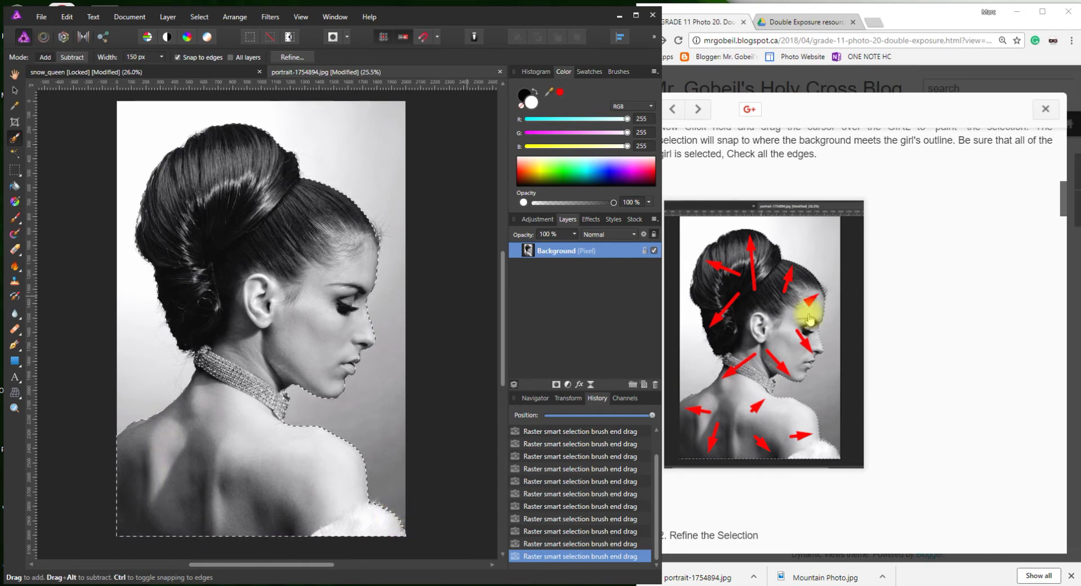
pyautogui.click(942, 398)
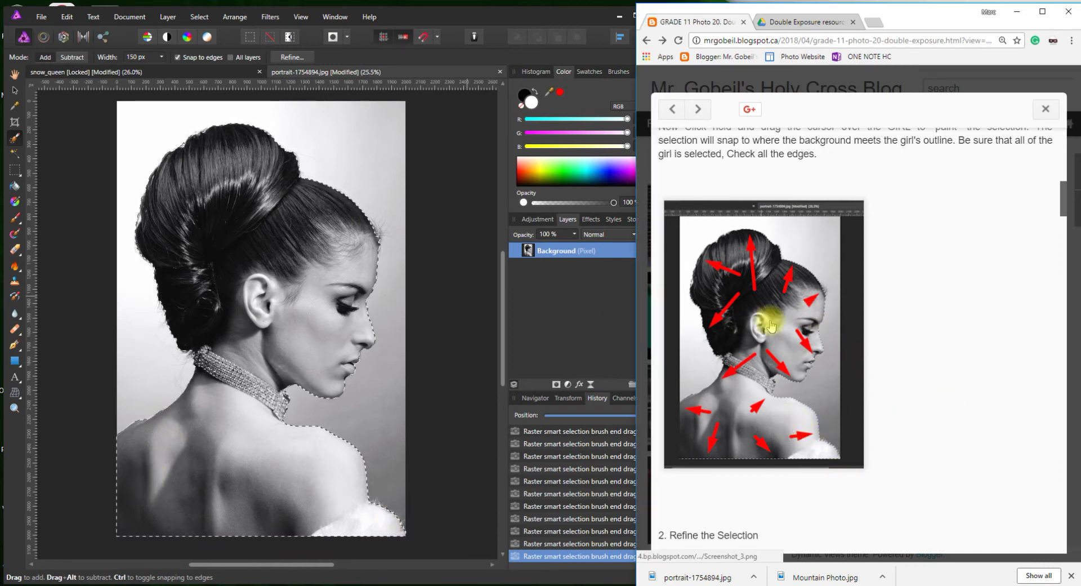
# Open Refine Selection and view the tutorial's refine settings screenshot at full size
pyautogui.scroll(-4, 719, 492)
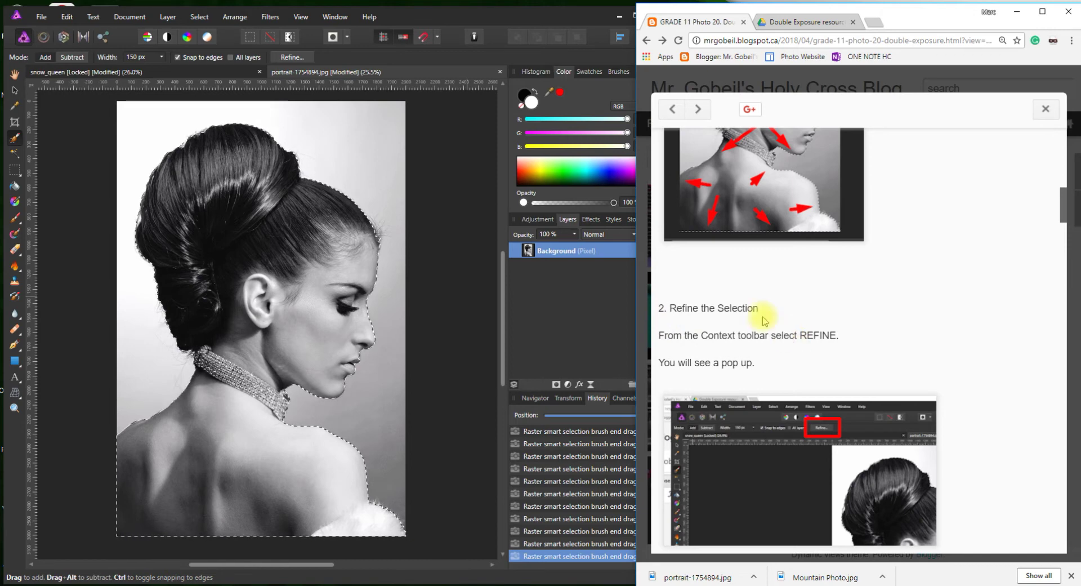
pyautogui.click(282, 58)
pyautogui.click(282, 57)
pyautogui.click(708, 256)
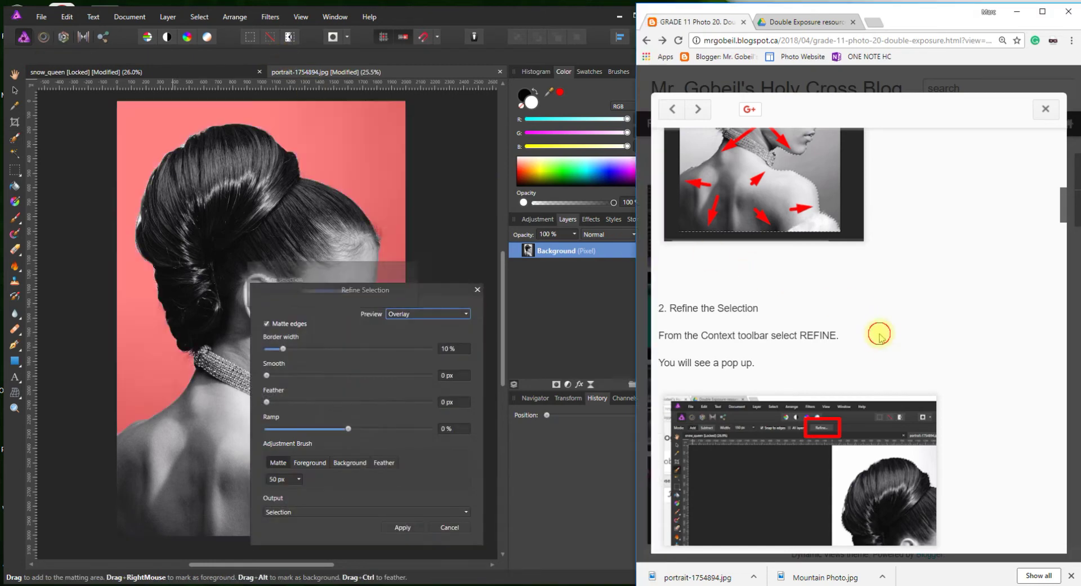
pyautogui.scroll(-3, 759, 417)
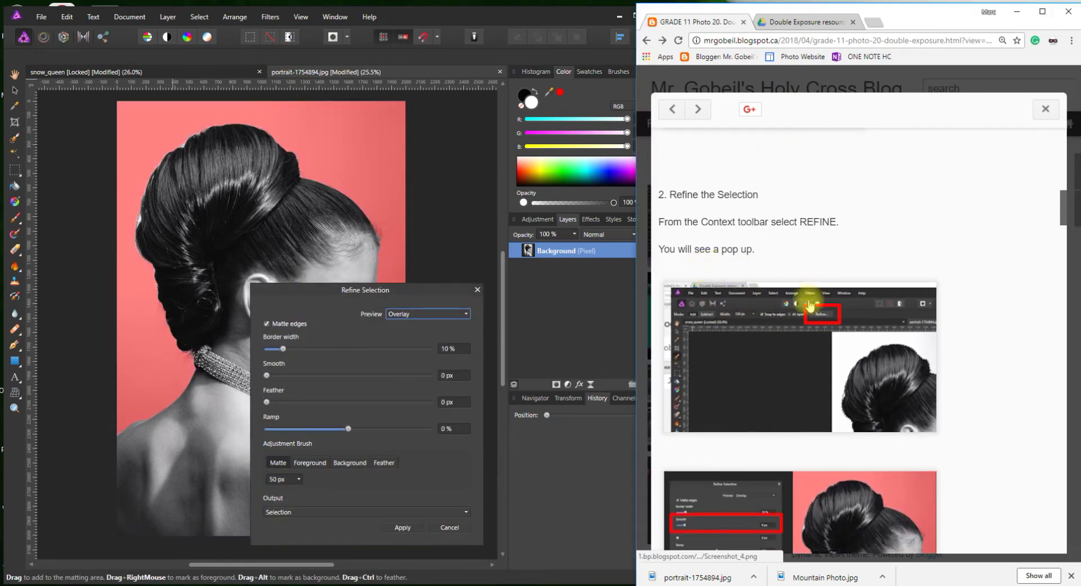
pyautogui.scroll(-2, 819, 340)
pyautogui.scroll(-2, 897, 403)
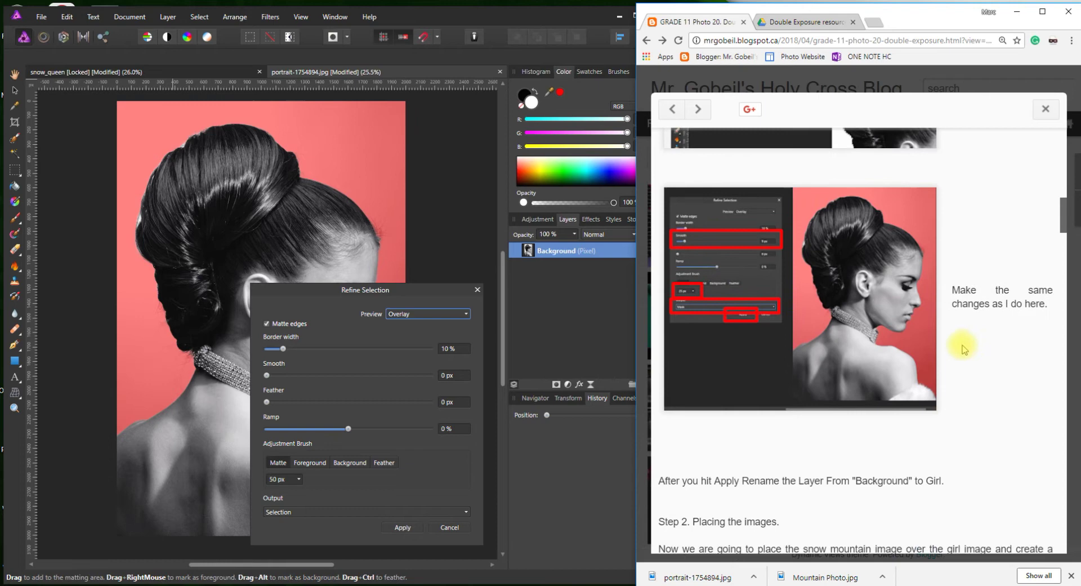
pyautogui.rightClick(761, 272)
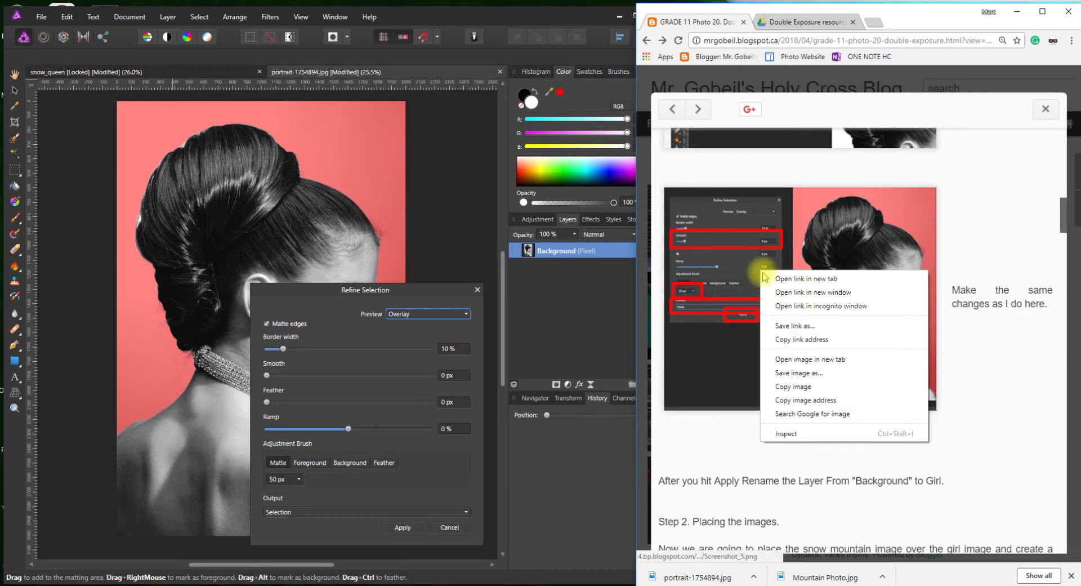
pyautogui.click(790, 278)
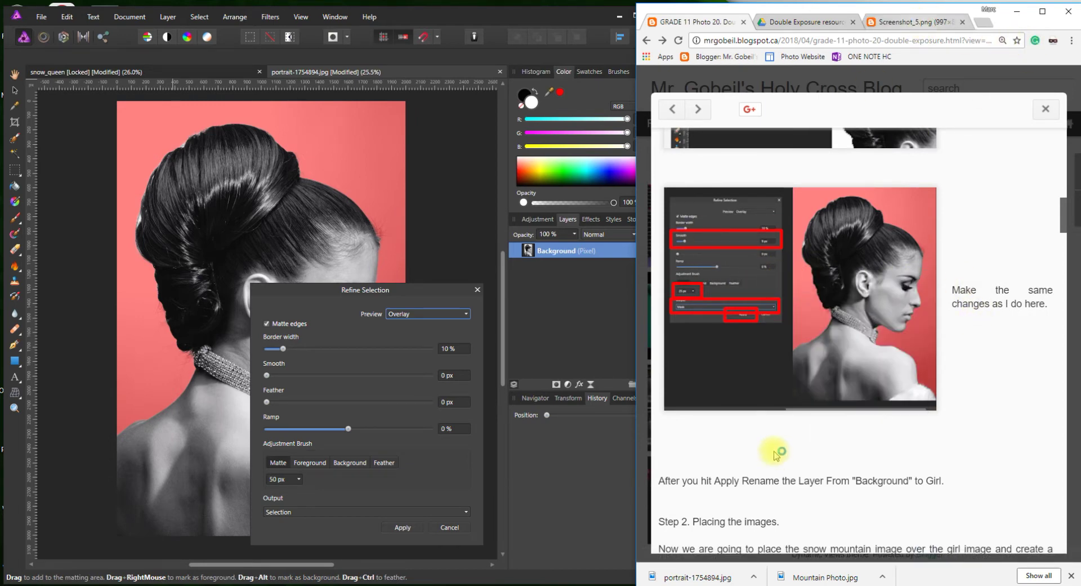
pyautogui.click(916, 22)
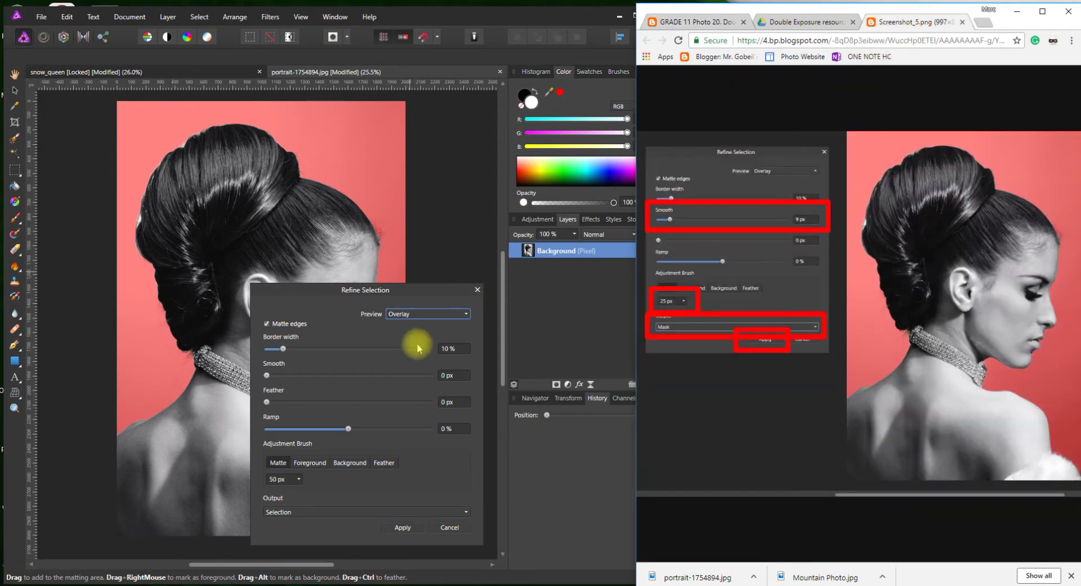
# Set the Refine Selection Smooth value to 9 px
pyautogui.click(267, 376)
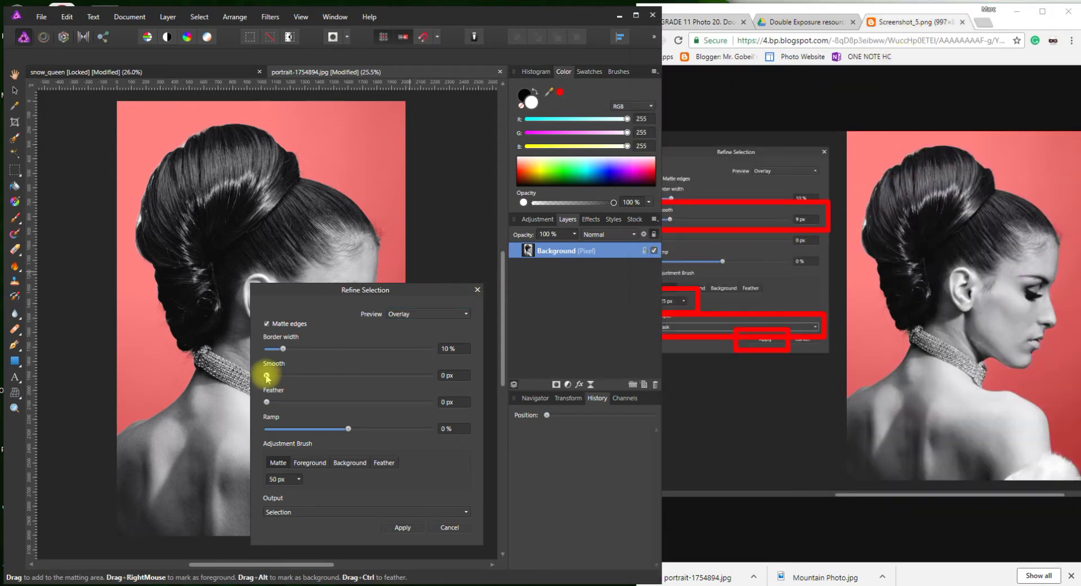
pyautogui.moveTo(273, 377); pyautogui.dragTo(274, 376)
pyautogui.click(453, 374)
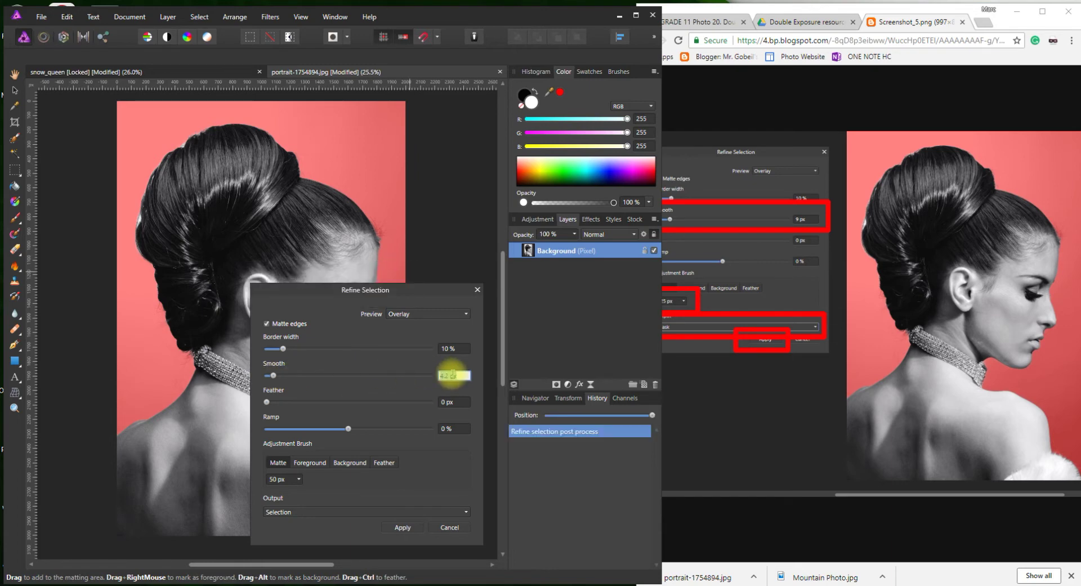
pyautogui.write('9')
pyautogui.press('Return')
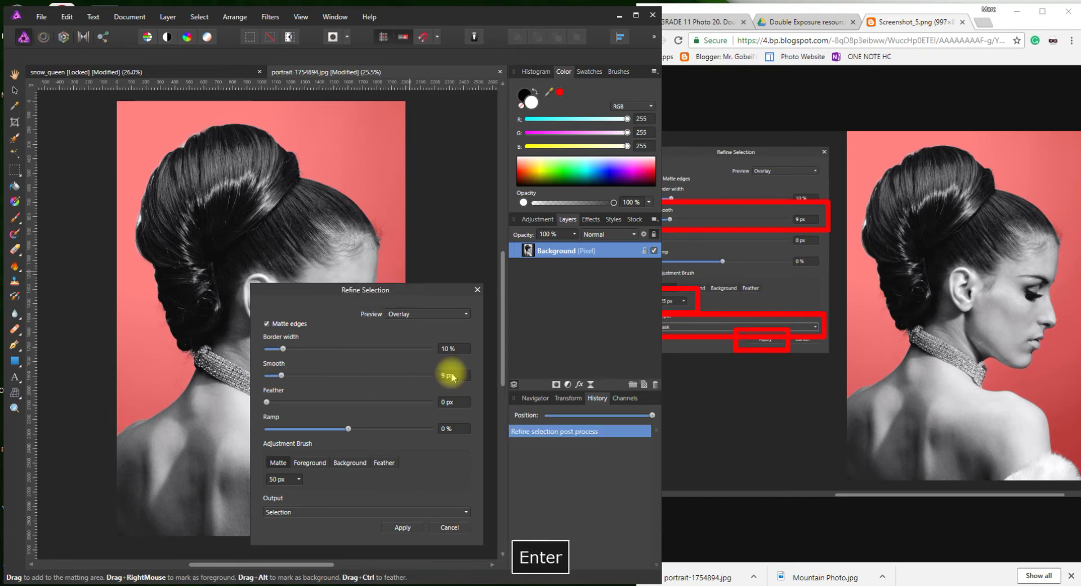
pyautogui.click(763, 293)
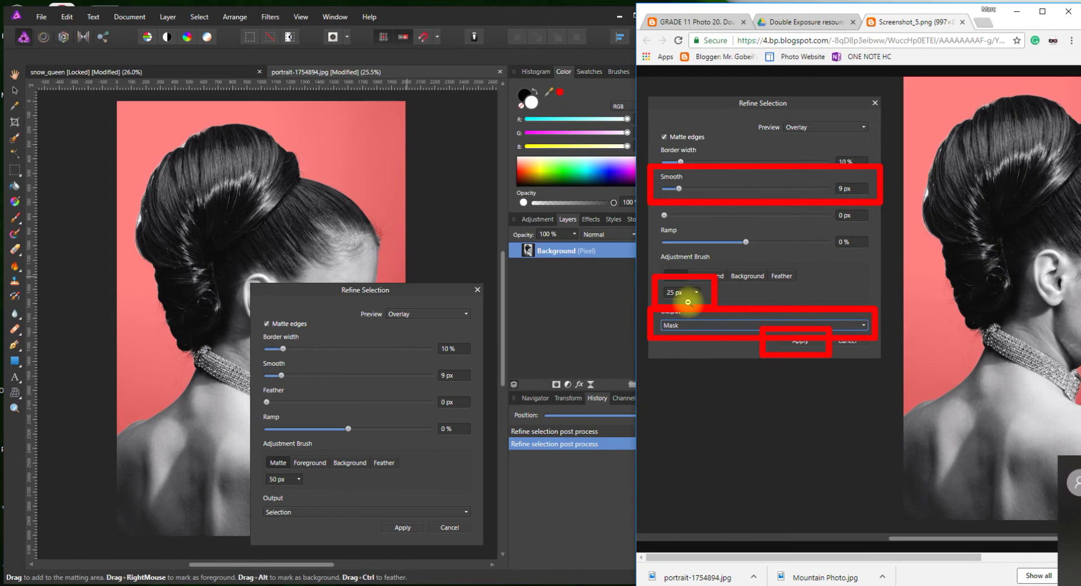
# Set the adjustment brush width to 25 px, output as Mask, and apply the refinement
pyautogui.click(291, 483)
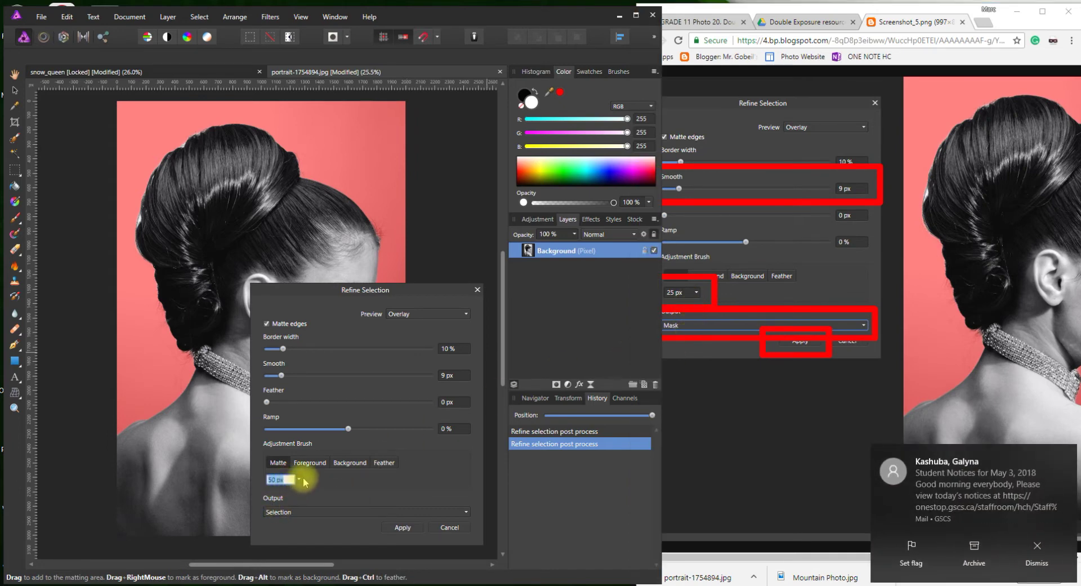
pyautogui.press('Return')
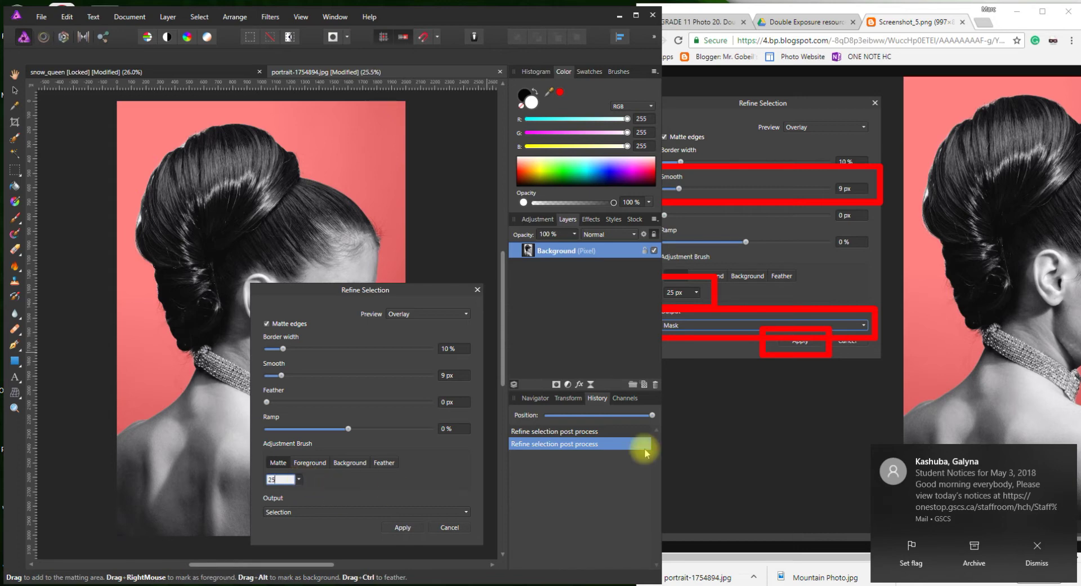
pyautogui.click(732, 383)
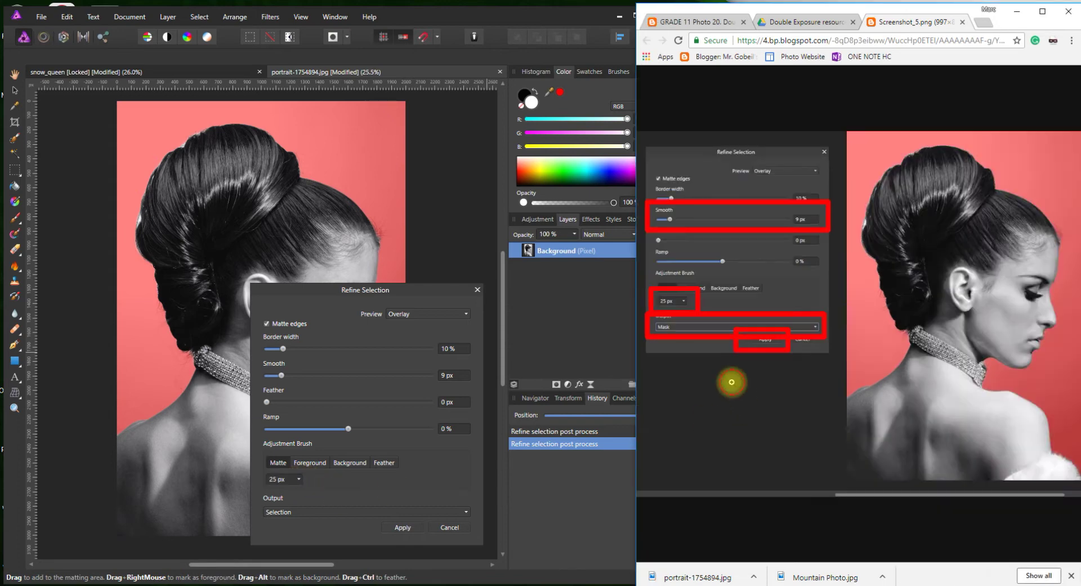
pyautogui.click(339, 509)
pyautogui.click(330, 547)
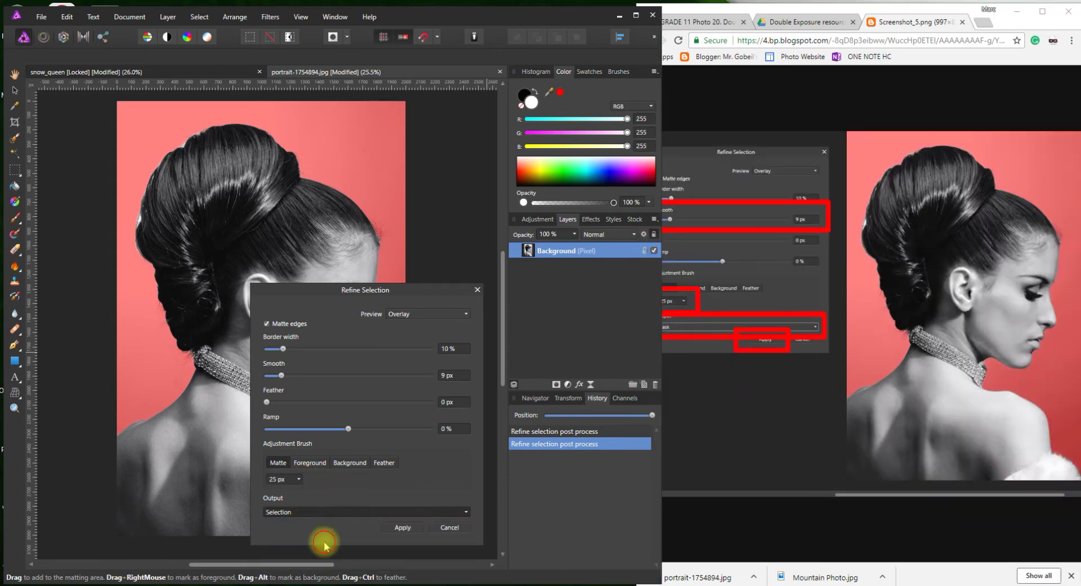
pyautogui.click(396, 526)
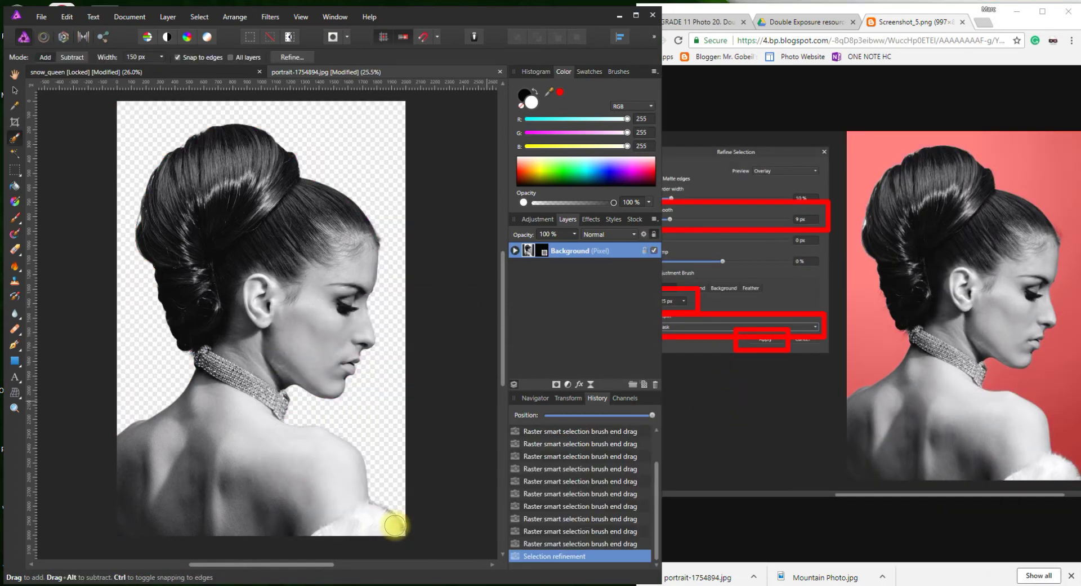
# Close the resources and screenshot tabs and find the tutorial's rename instruction
pyautogui.click(746, 421)
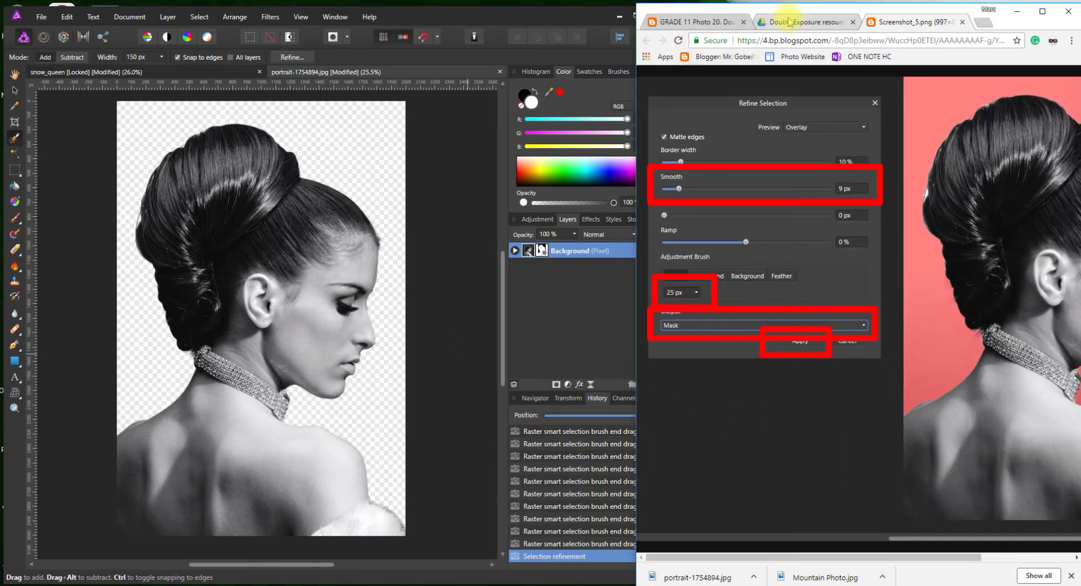
pyautogui.click(769, 24)
pyautogui.click(707, 25)
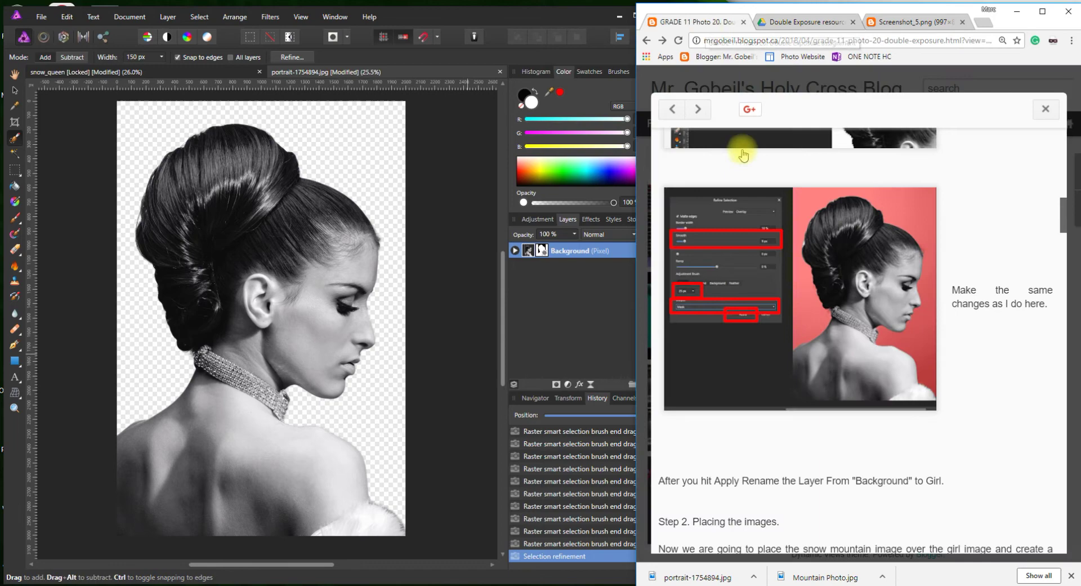
pyautogui.click(854, 23)
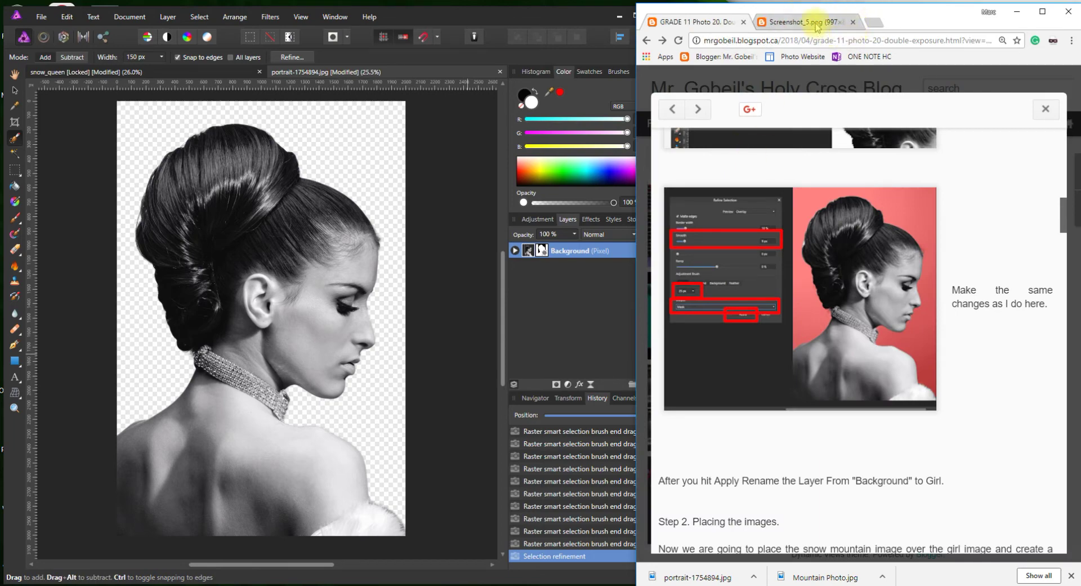
pyautogui.click(852, 23)
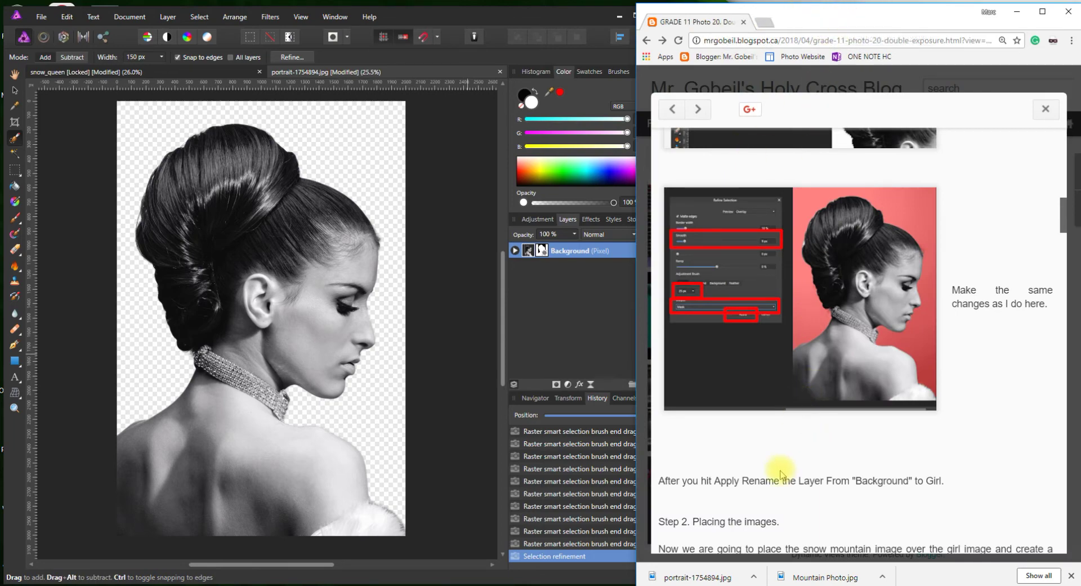
pyautogui.scroll(-1, 774, 473)
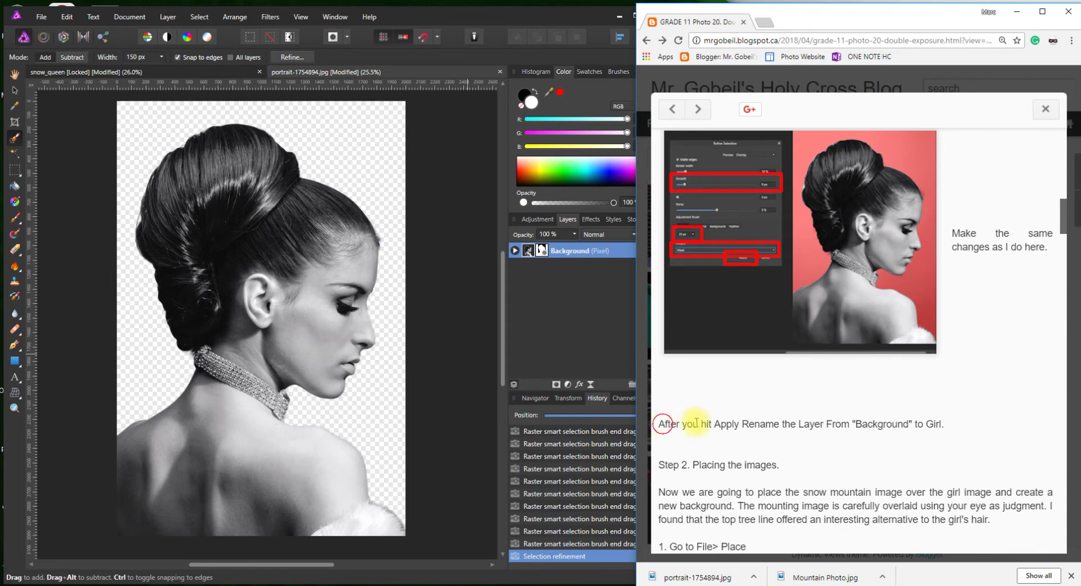
pyautogui.moveTo(697, 422); pyautogui.dragTo(959, 424)
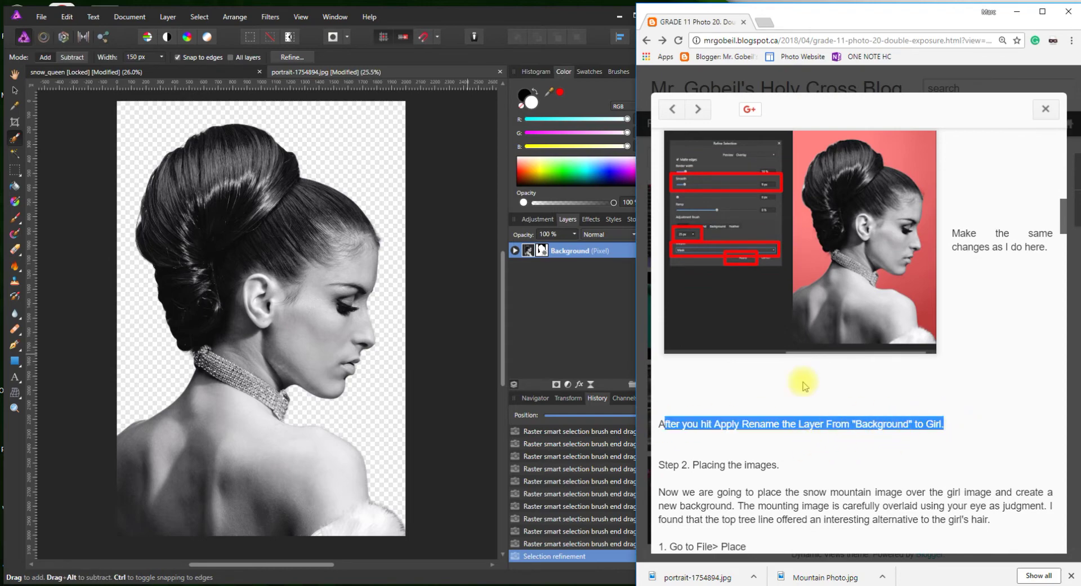
# Rename the Background layer to 'Girl'
pyautogui.doubleClick(569, 251)
pyautogui.write('Girl')
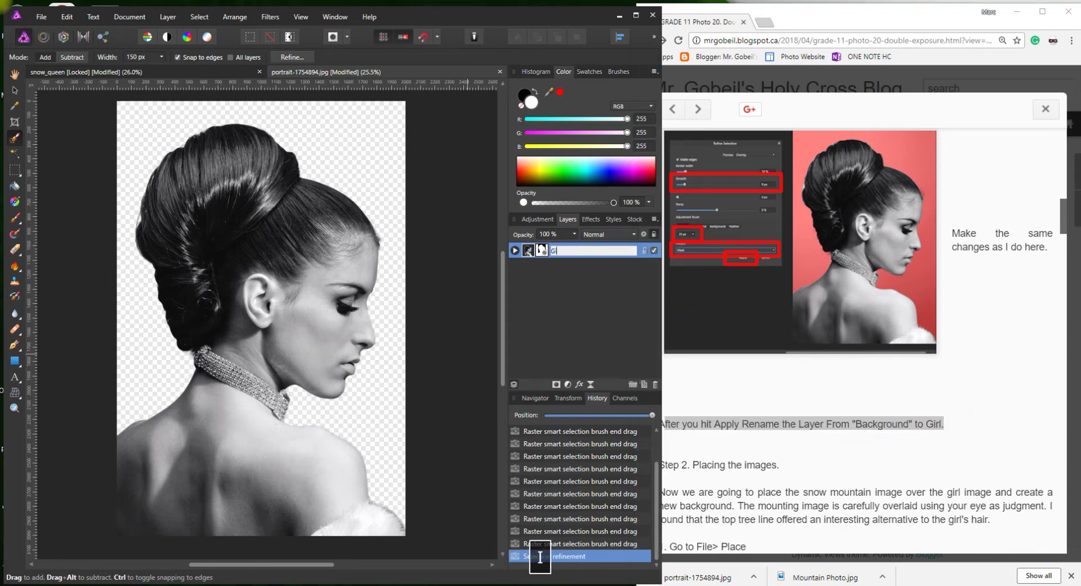
pyautogui.press('Return')
# Read the tutorial's Step 2 'Placing the images' introduction
pyautogui.click(804, 493)
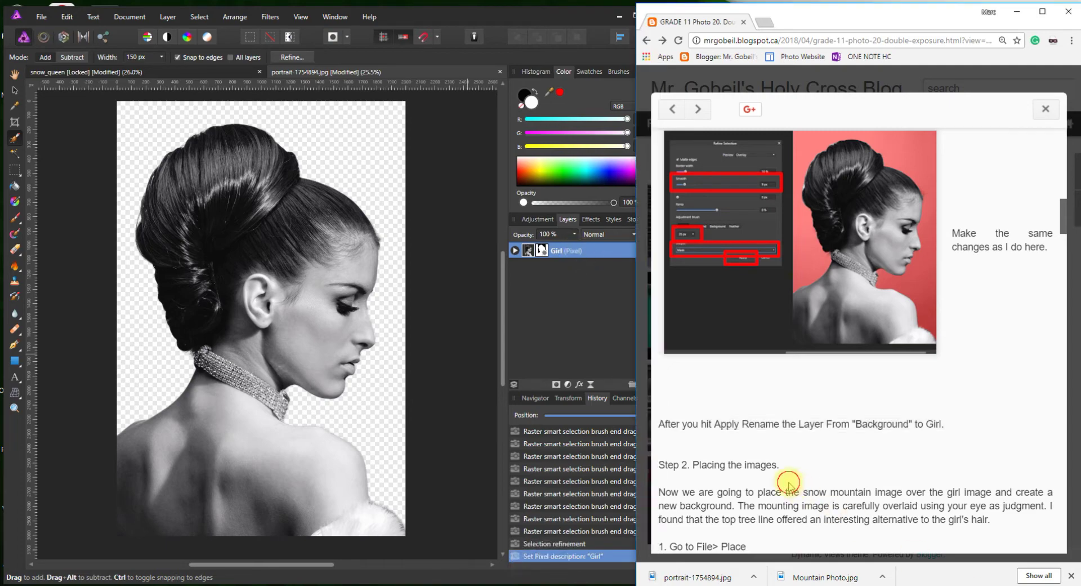
pyautogui.scroll(-2, 692, 386)
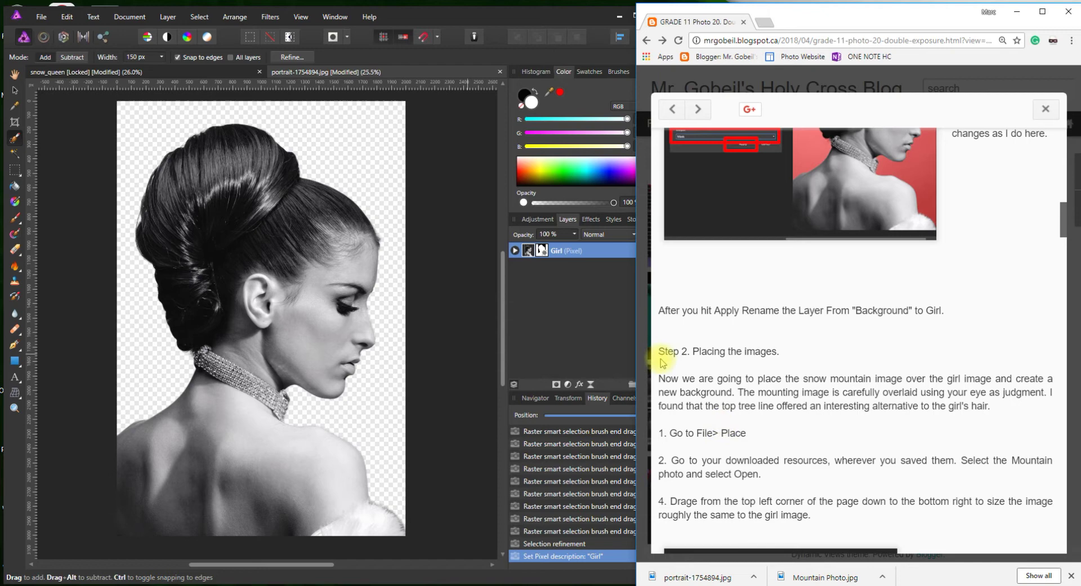
pyautogui.moveTo(662, 376); pyautogui.dragTo(1017, 413)
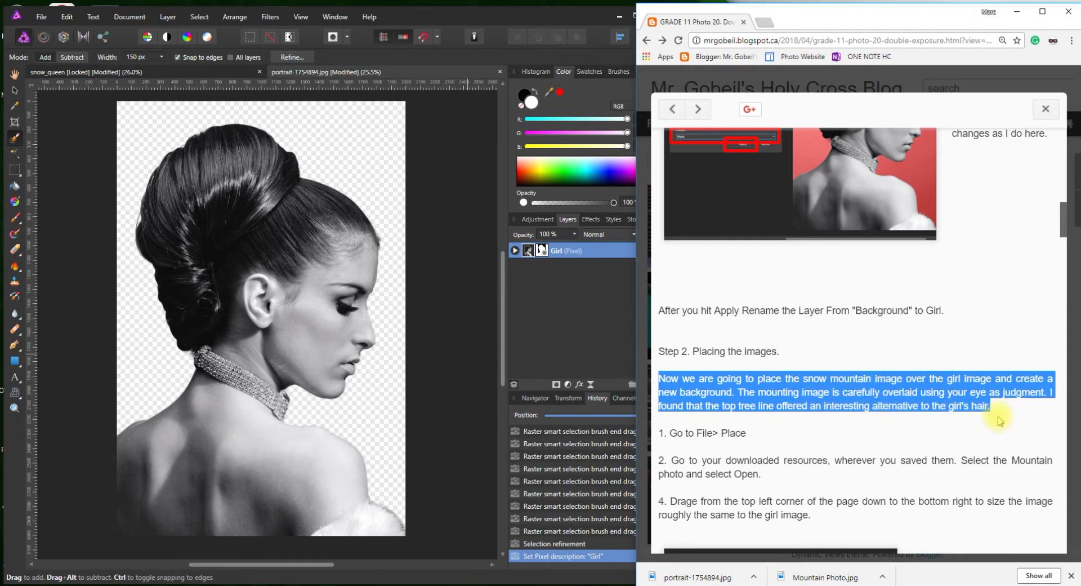
pyautogui.scroll(1, 865, 445)
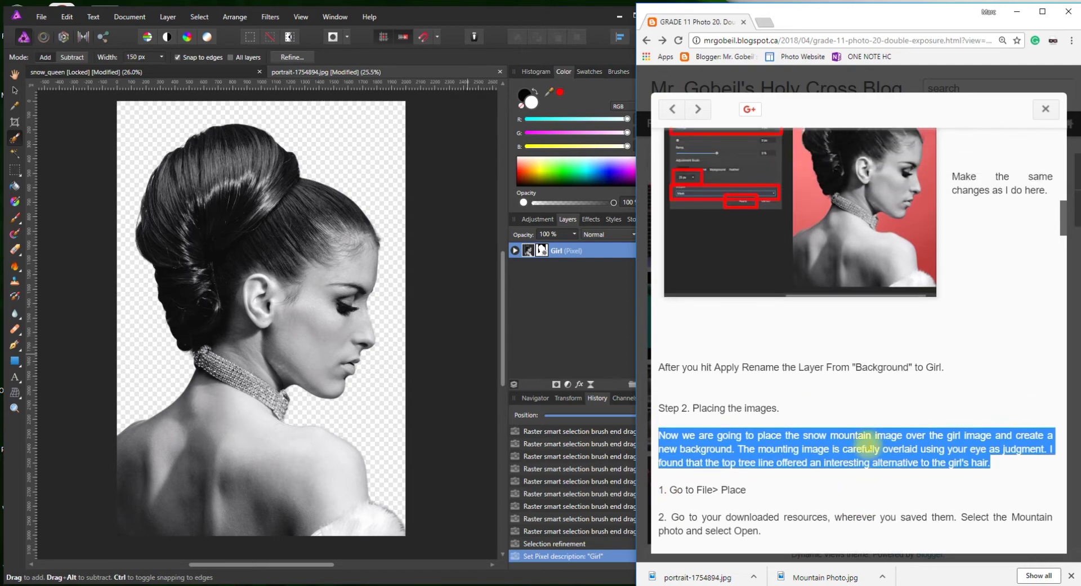
pyautogui.scroll(-5, 867, 447)
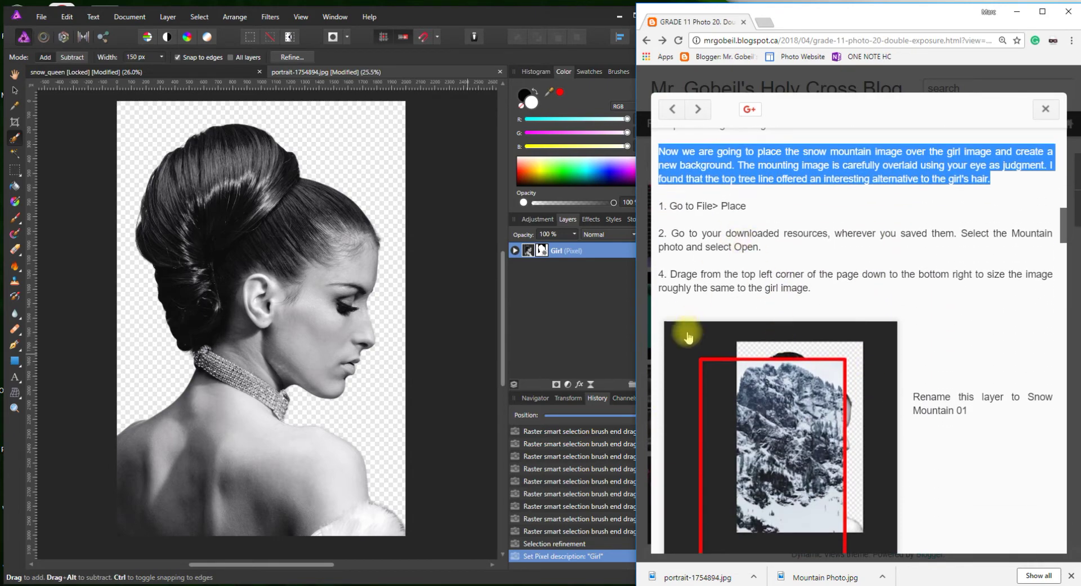
# Place Mountain Photo into the document at its default size
pyautogui.click(41, 16)
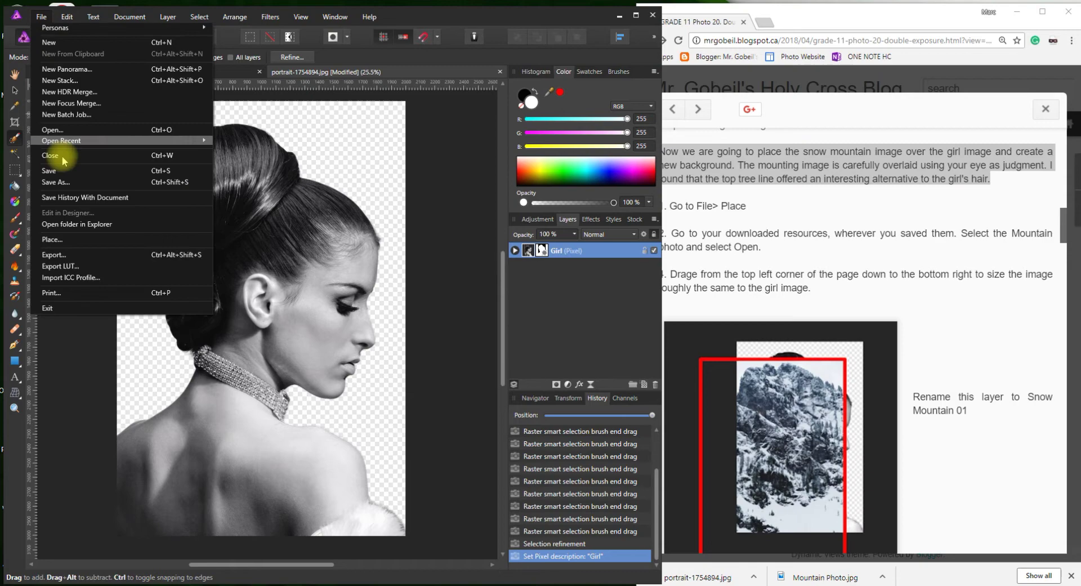
pyautogui.click(62, 239)
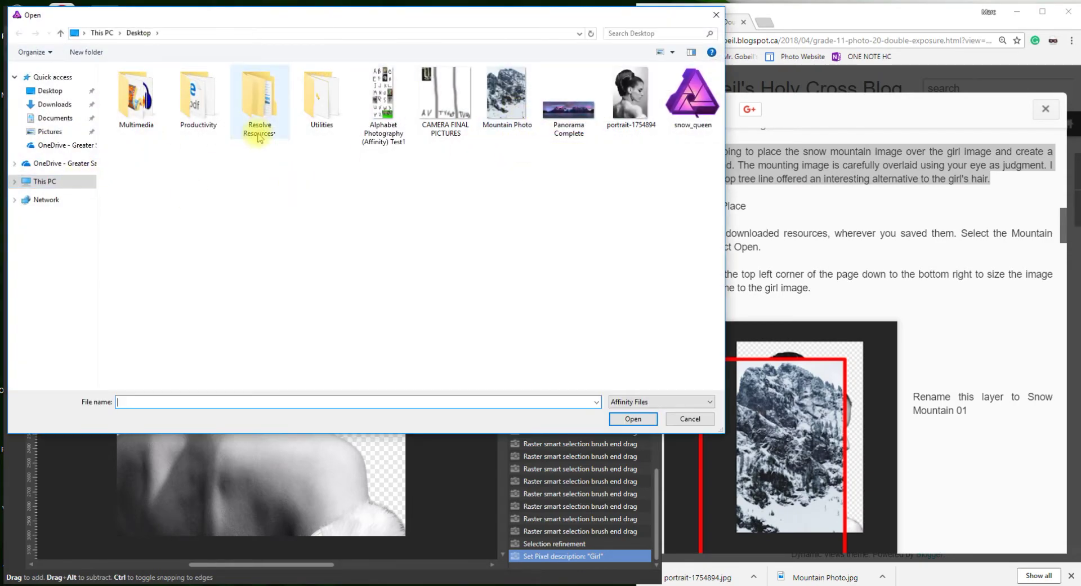
pyautogui.click(505, 106)
pyautogui.click(613, 418)
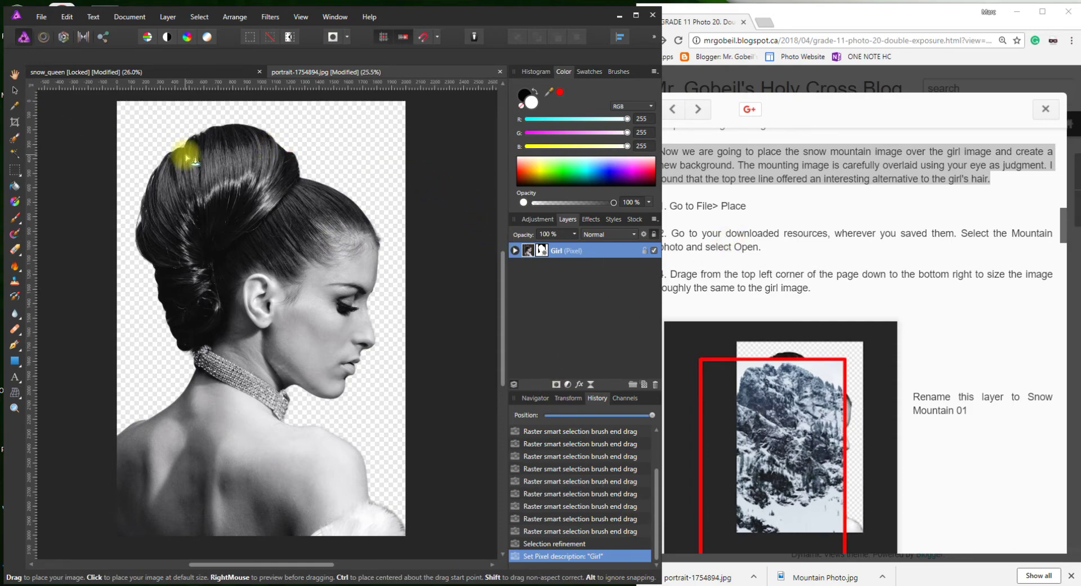
pyautogui.hotkey('ctrl', '-')
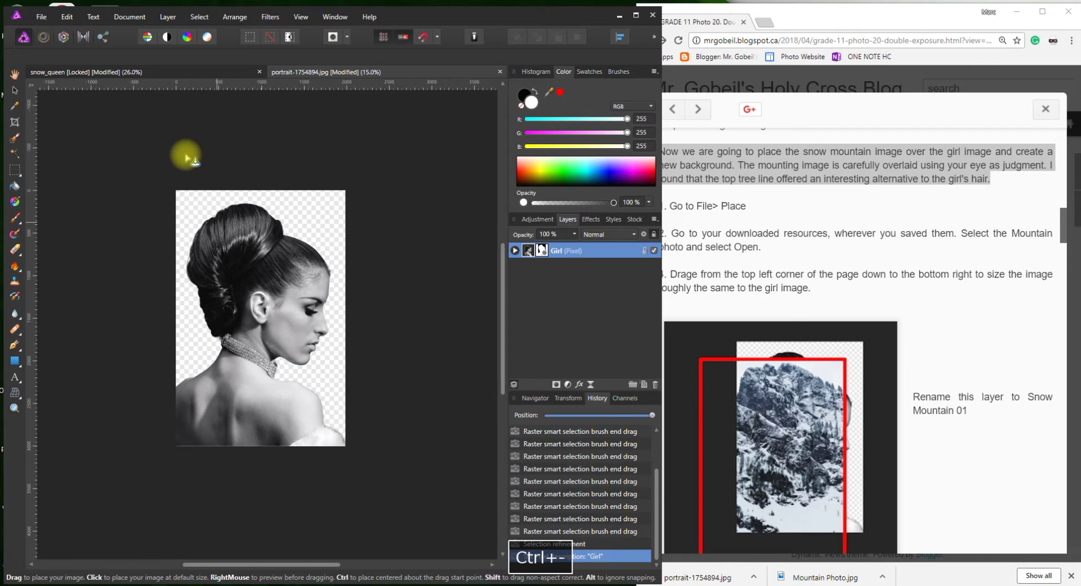
pyautogui.click(192, 196)
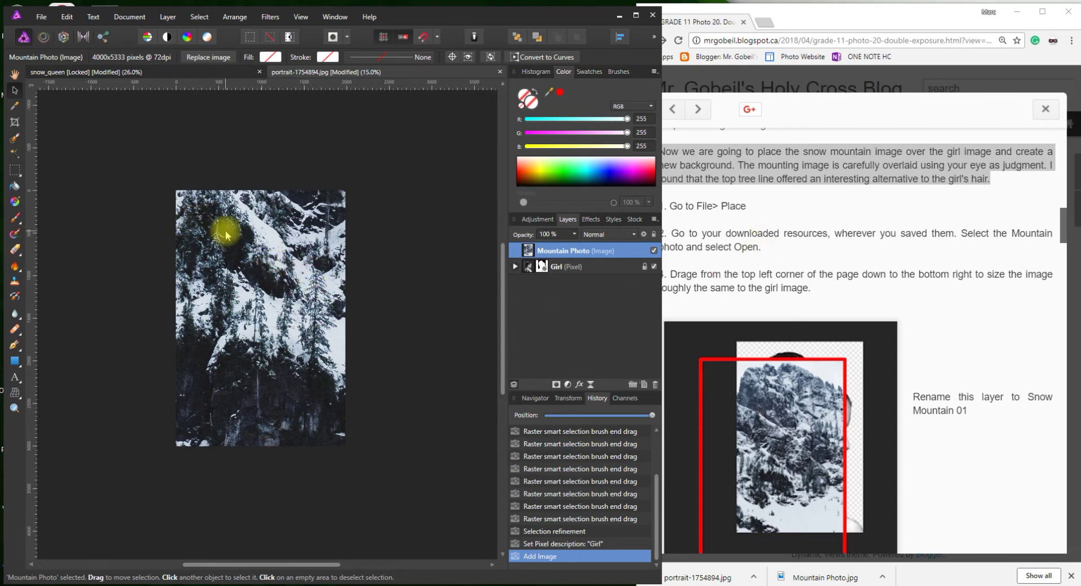
# Shrink the Mountain Photo and move it up and left over the girl
pyautogui.moveTo(225, 235); pyautogui.dragTo(313, 311)
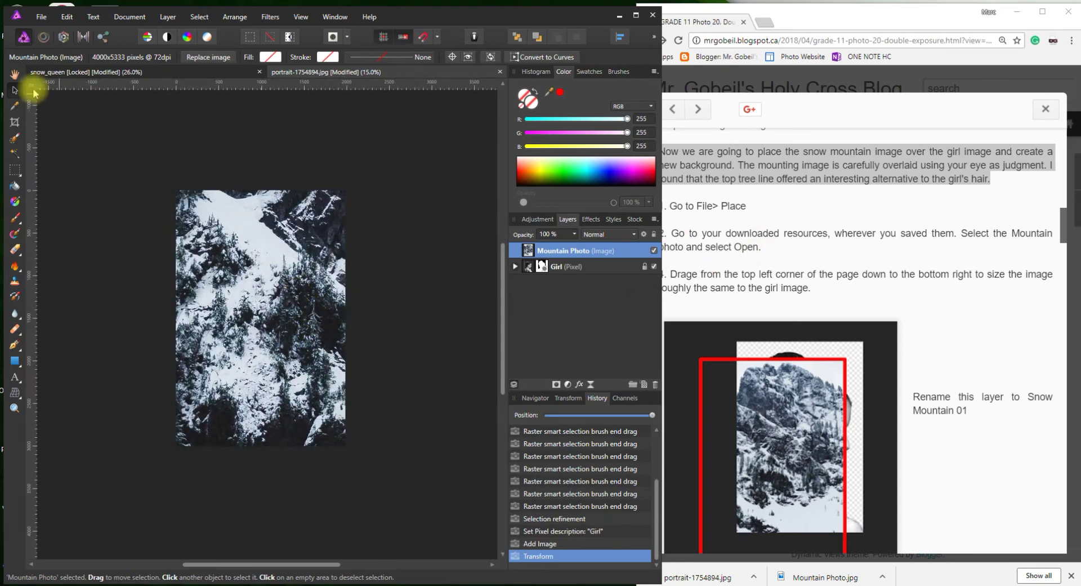
pyautogui.hotkey('ctrl', '-')
pyautogui.hotkey('ctrl', '-')
pyautogui.hotkey('ctrl', '-')
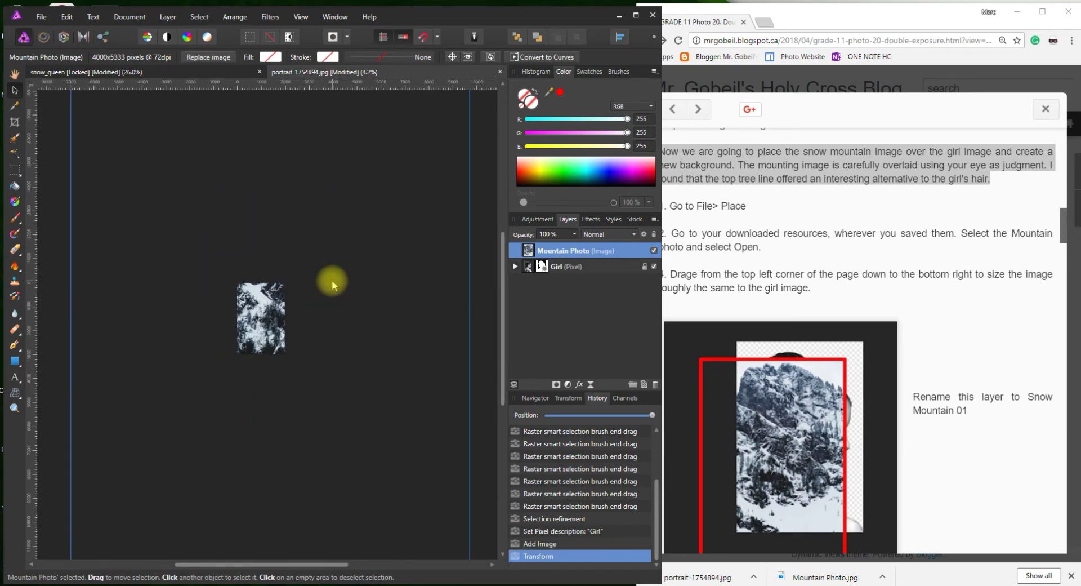
pyautogui.hotkey('ctrl', '-')
pyautogui.hotkey('ctrl', '-')
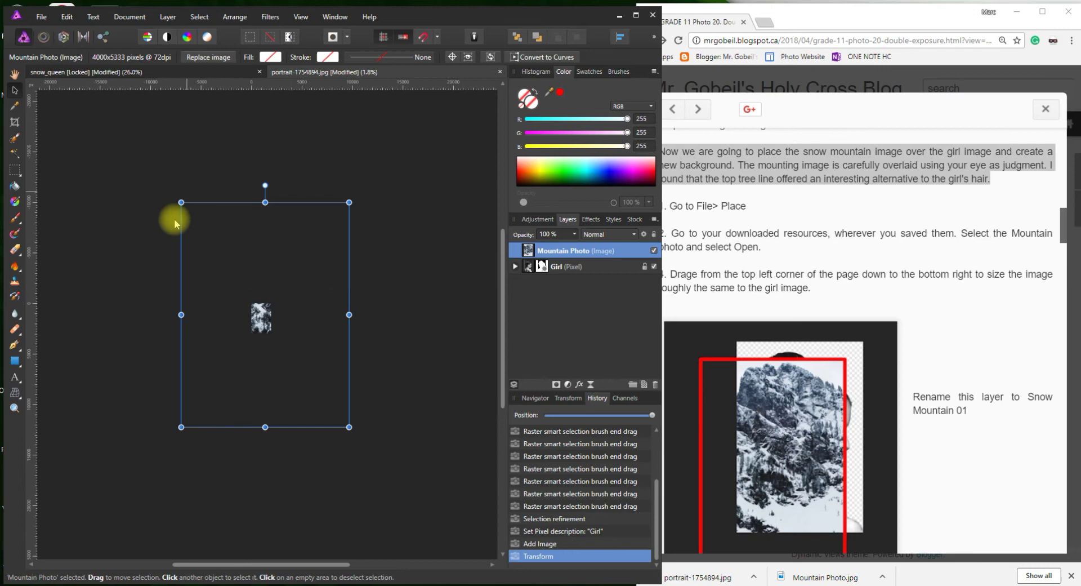
pyautogui.moveTo(181, 202); pyautogui.dragTo(259, 313)
pyautogui.hotkey('ctrl', '=')
pyautogui.hotkey('ctrl', '=')
pyautogui.hotkey('ctrl', '=')
pyautogui.hotkey('ctrl', '=')
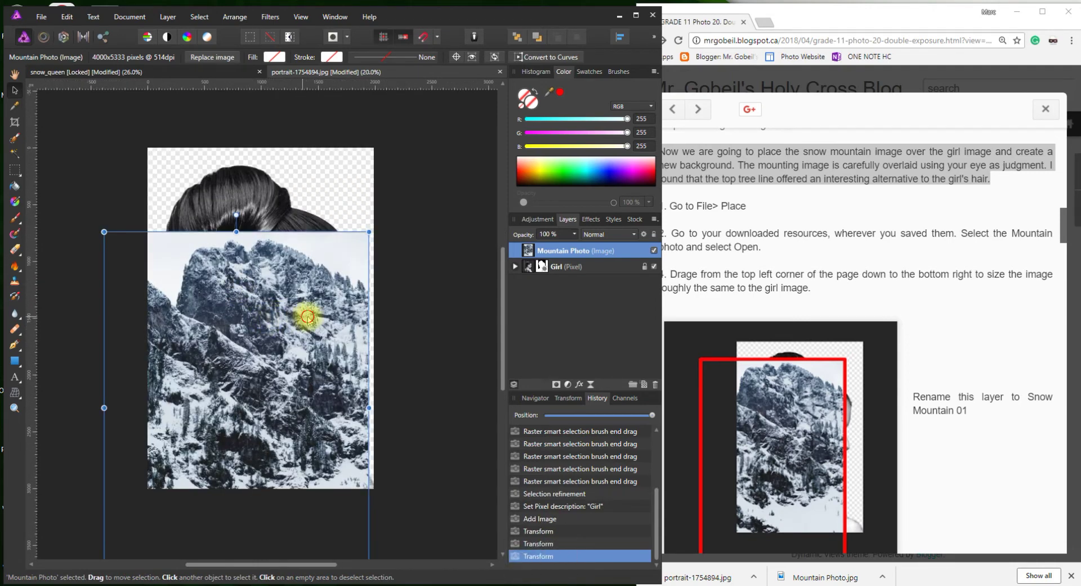
pyautogui.moveTo(307, 311); pyautogui.dragTo(259, 233)
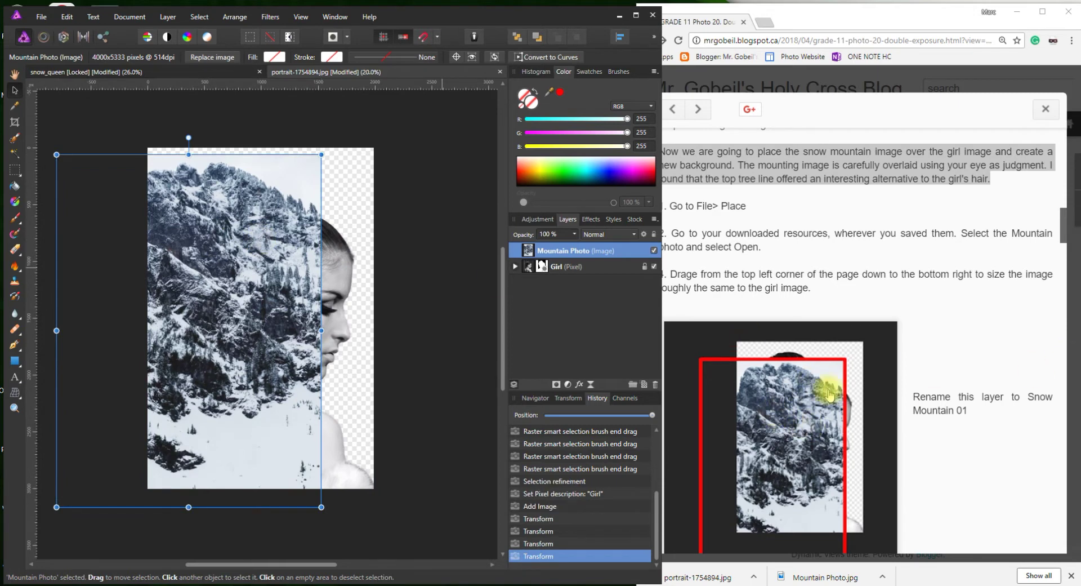
# Fine-tune the mountain image's position against the tutorial example, then deselect it
pyautogui.scroll(-2, 833, 393)
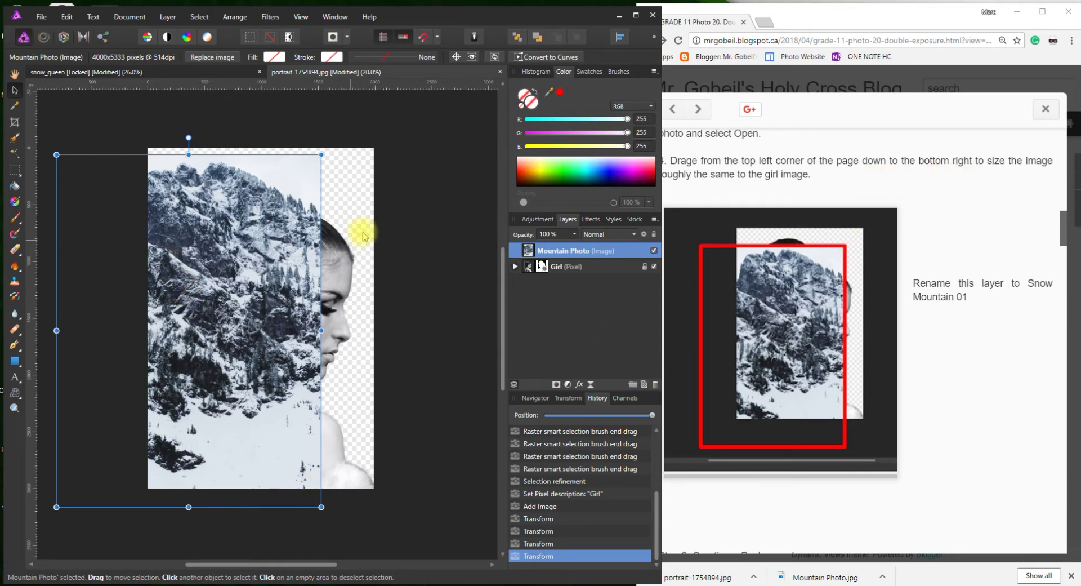
pyautogui.moveTo(244, 360); pyautogui.dragTo(272, 395)
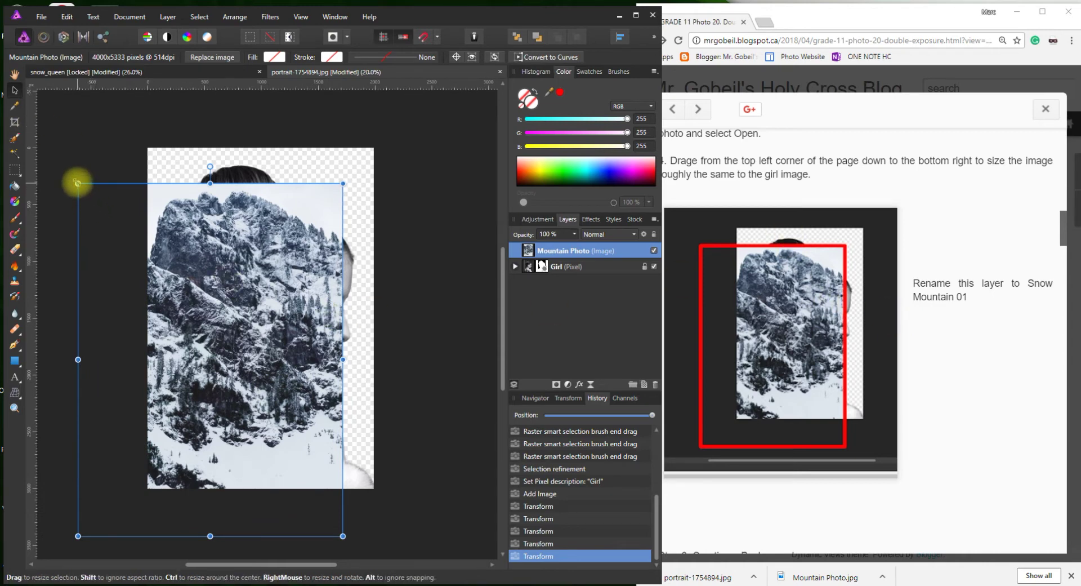
pyautogui.moveTo(185, 228); pyautogui.dragTo(185, 218)
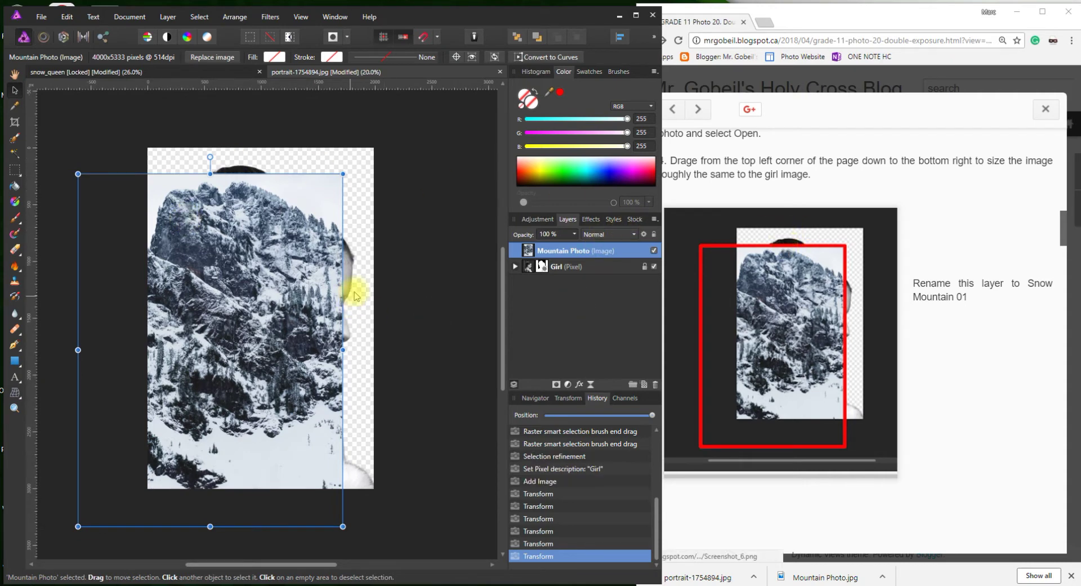
pyautogui.click(255, 287)
pyautogui.moveTo(258, 290); pyautogui.dragTo(259, 290)
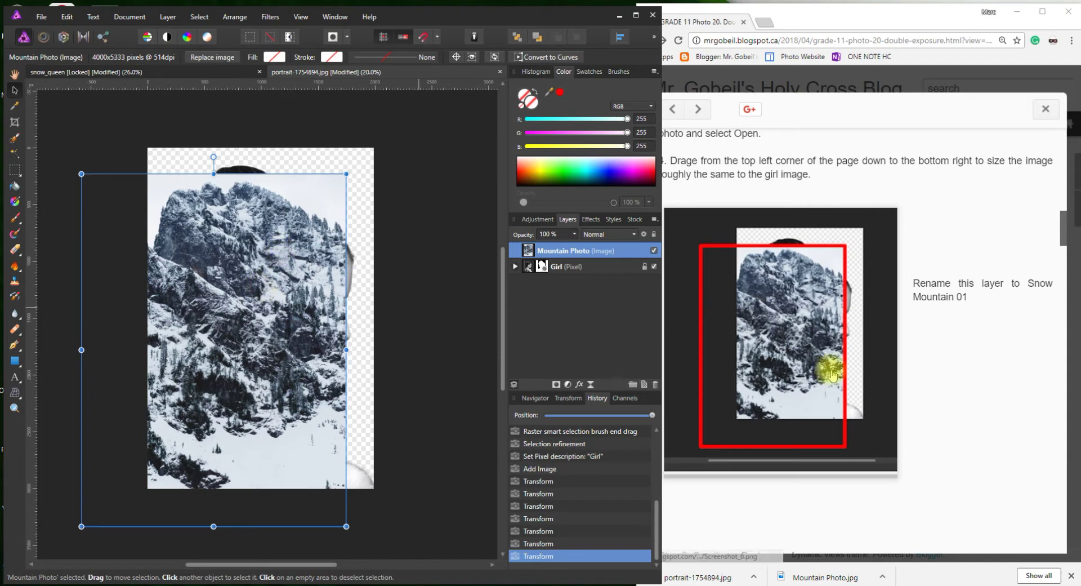
pyautogui.click(1032, 323)
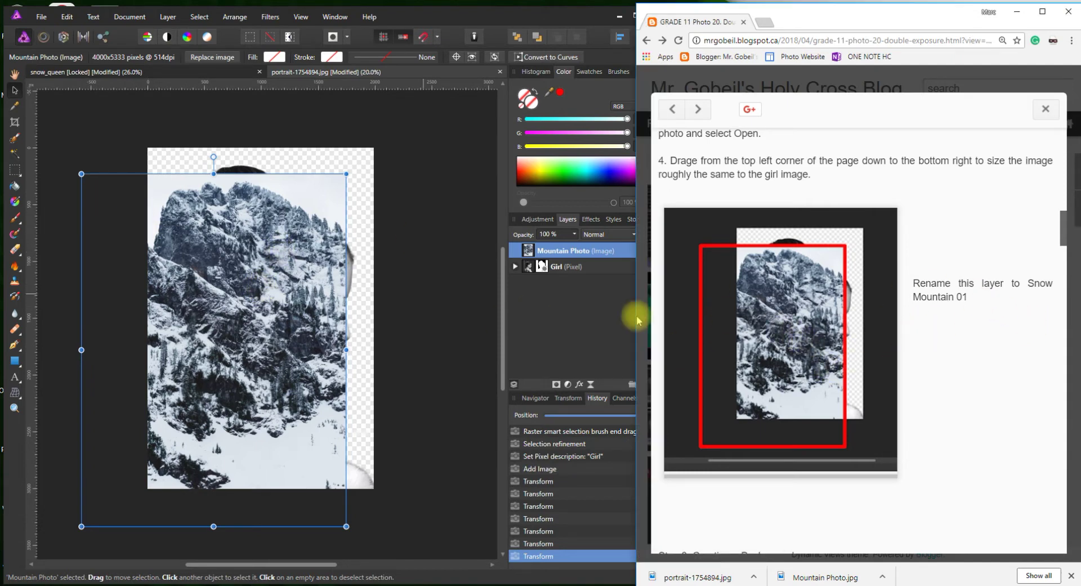
pyautogui.click(422, 243)
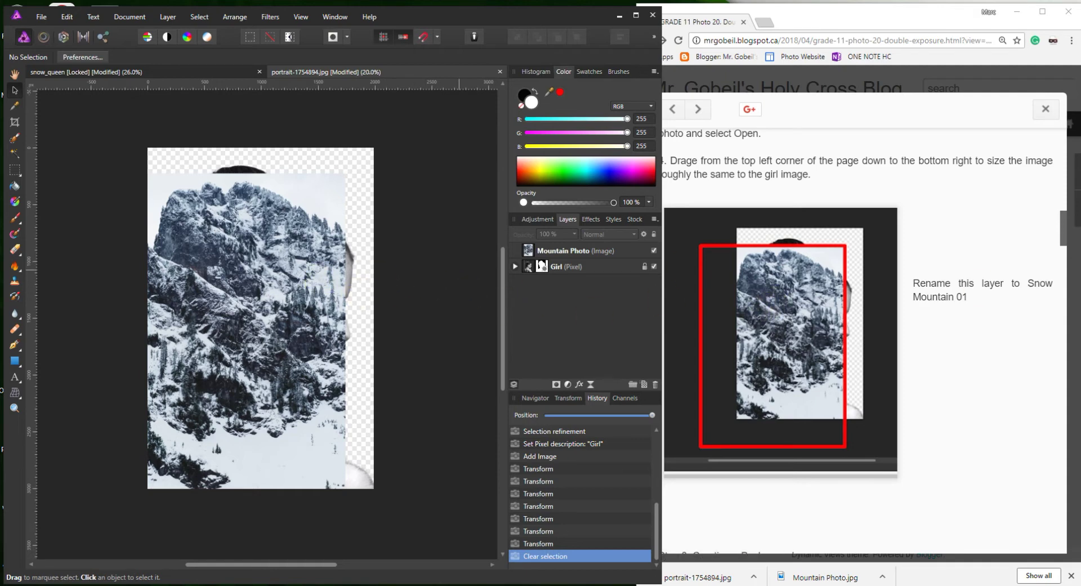
# Rename the Mountain Photo layer to 'Snow Mountain 01'
pyautogui.doubleClick(565, 251)
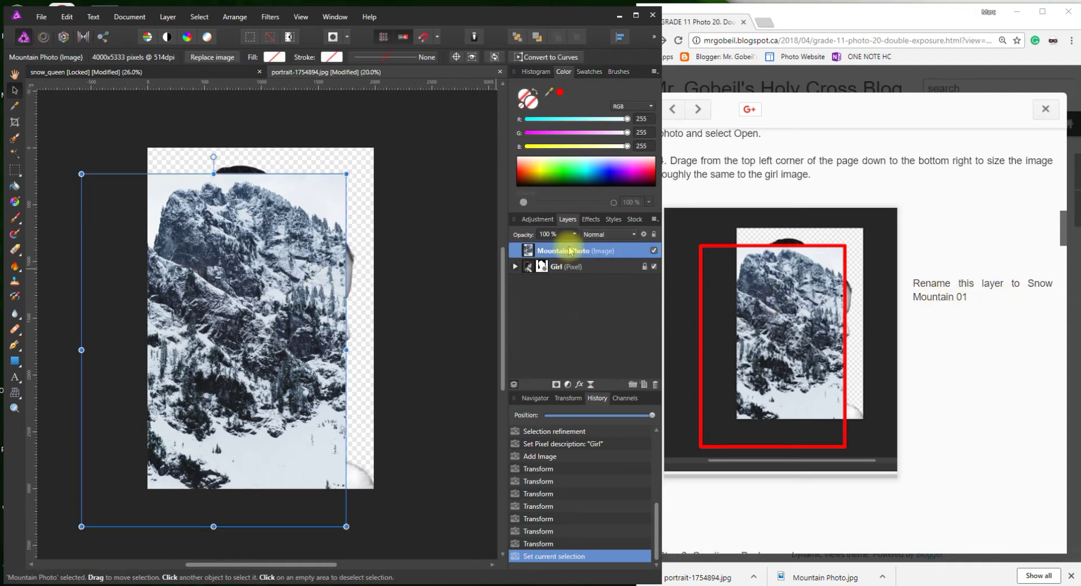
pyautogui.write('snow')
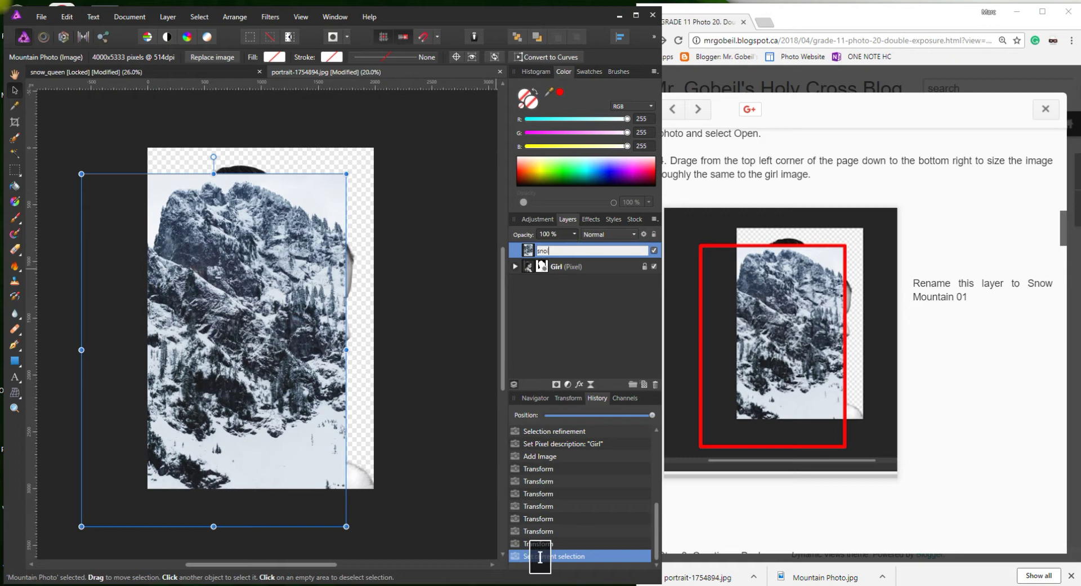
pyautogui.press('BackSpace')
pyautogui.write('Snow Mounbt')
pyautogui.press('BackSpace')
pyautogui.press('BackSpace')
pyautogui.write('tain 01')
pyautogui.click(924, 341)
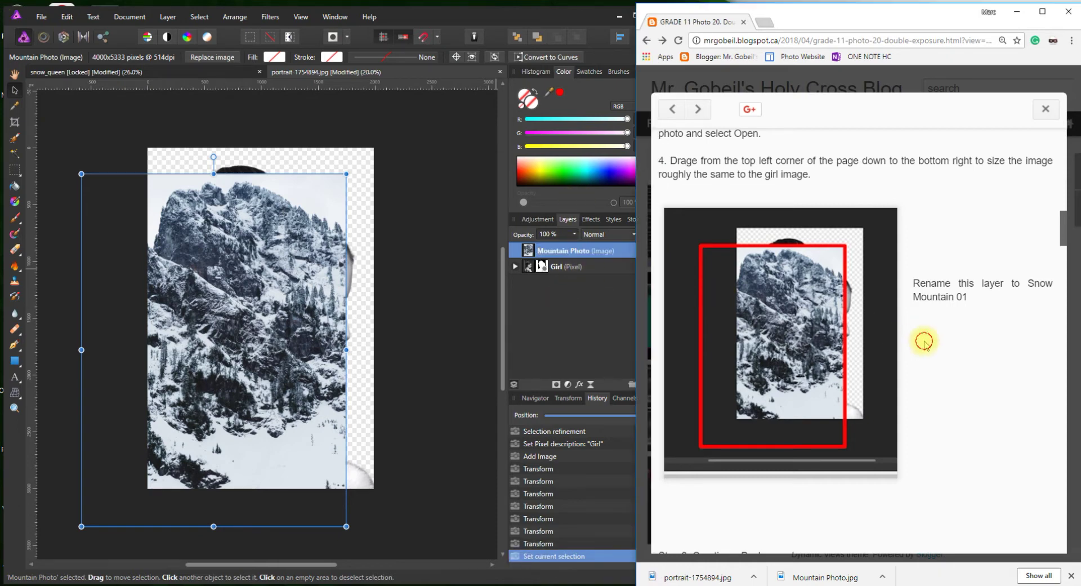
# Scroll the tutorial to the Step 3 heading and read it
pyautogui.scroll(-2, 980, 437)
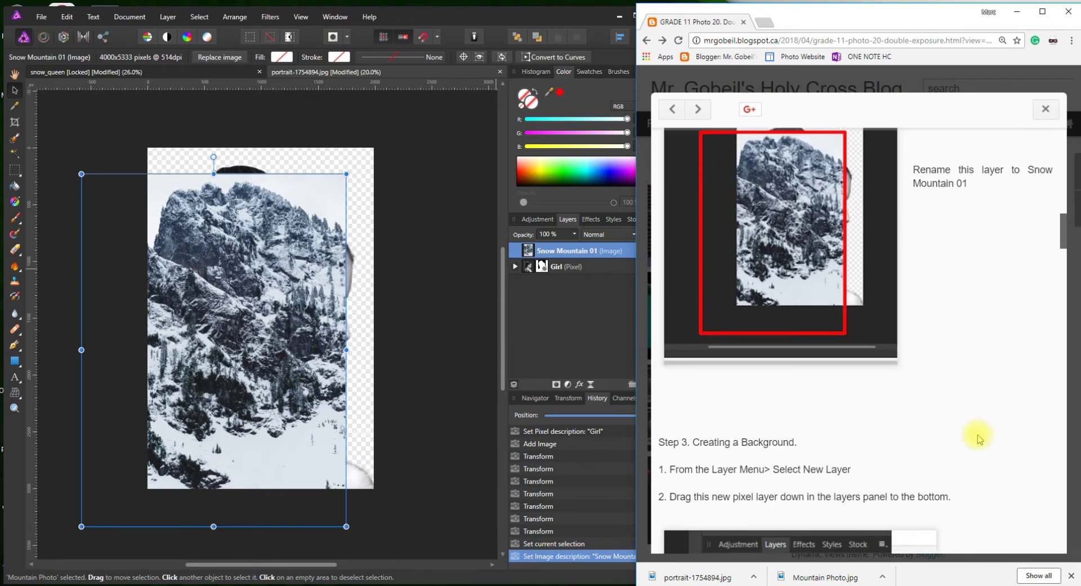
pyautogui.scroll(-3, 979, 438)
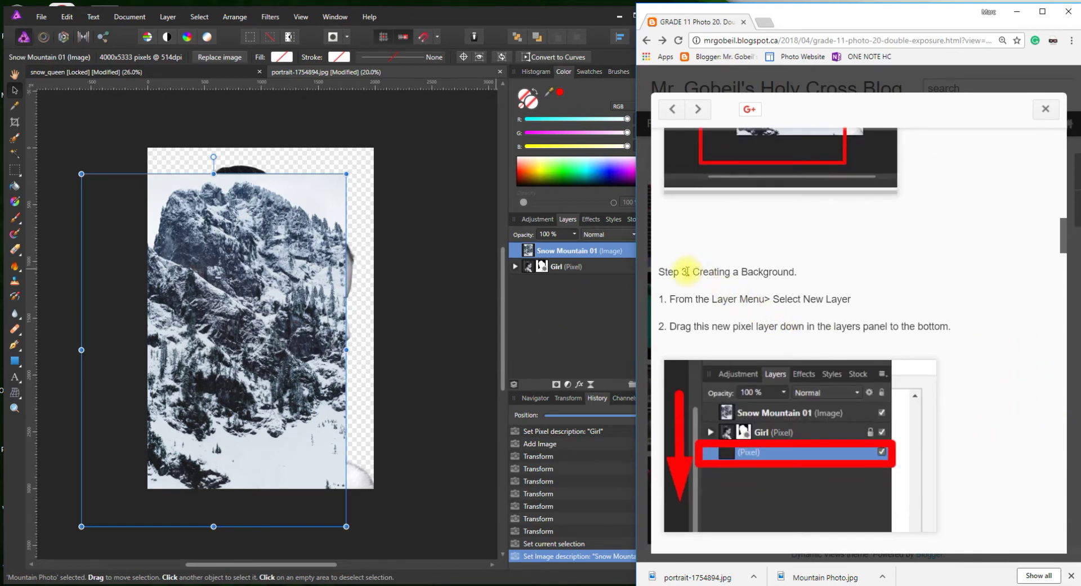
pyautogui.moveTo(660, 271); pyautogui.dragTo(832, 272)
pyautogui.click(816, 291)
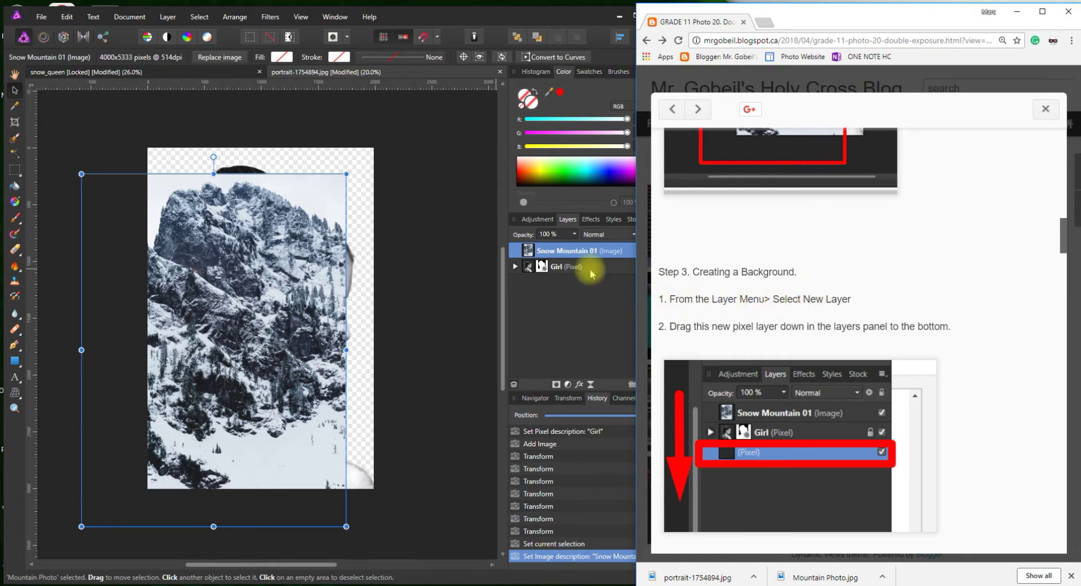
pyautogui.click(167, 18)
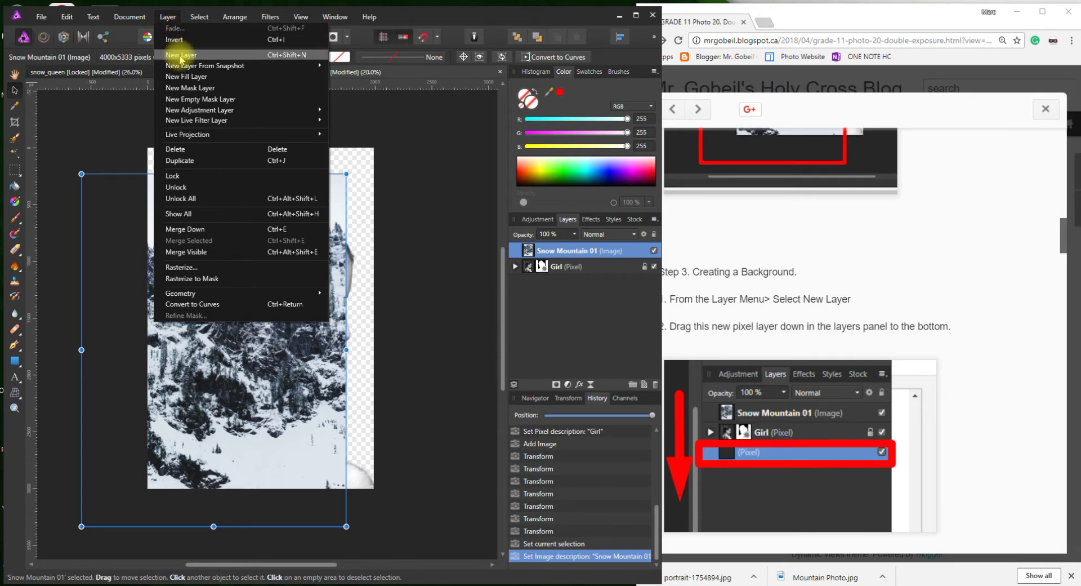
# Add a new empty pixel layer and move it below the Girl layer
pyautogui.click(176, 55)
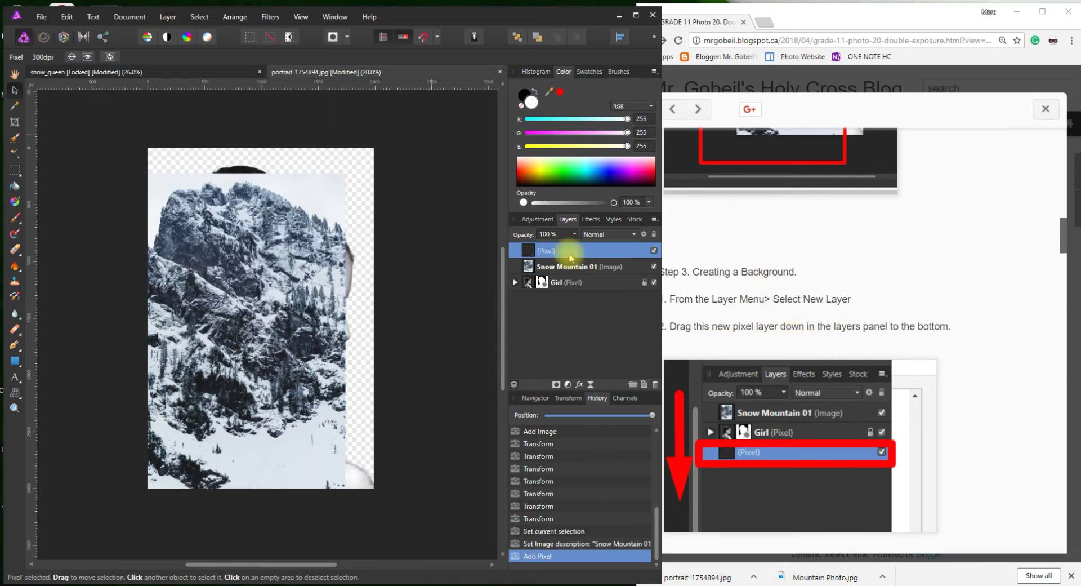
pyautogui.moveTo(570, 250); pyautogui.dragTo(569, 295)
pyautogui.scroll(-6, 845, 323)
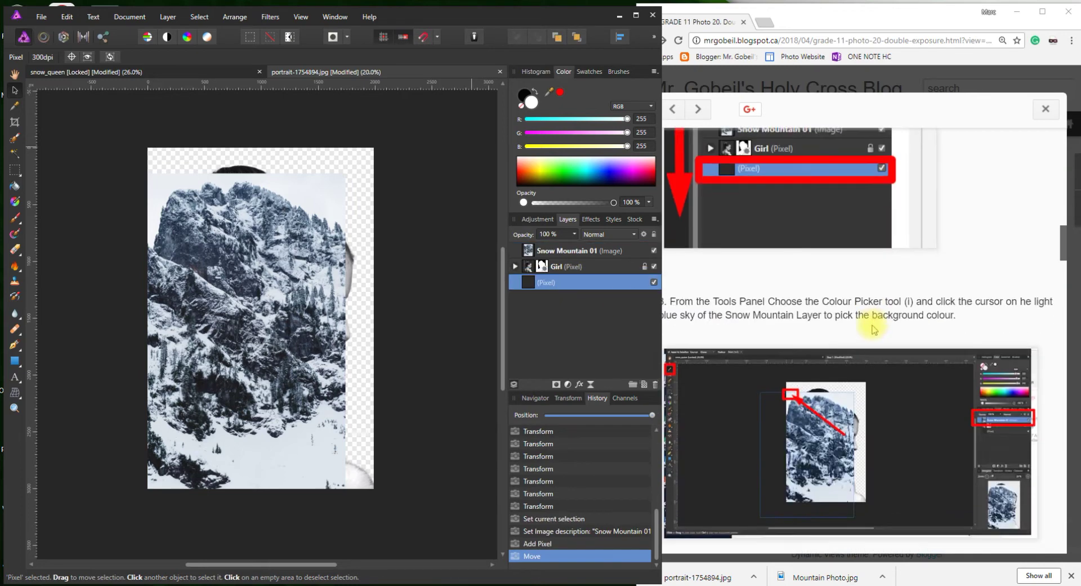
# View the tutorial's layers screenshot full size, then scroll through the tutorial post
pyautogui.click(895, 253)
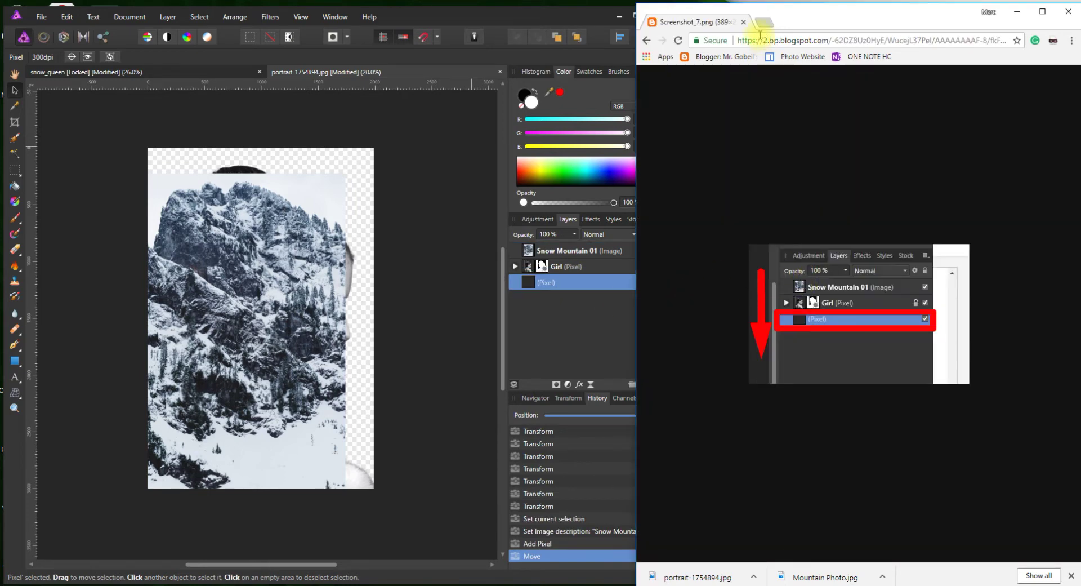
pyautogui.click(649, 40)
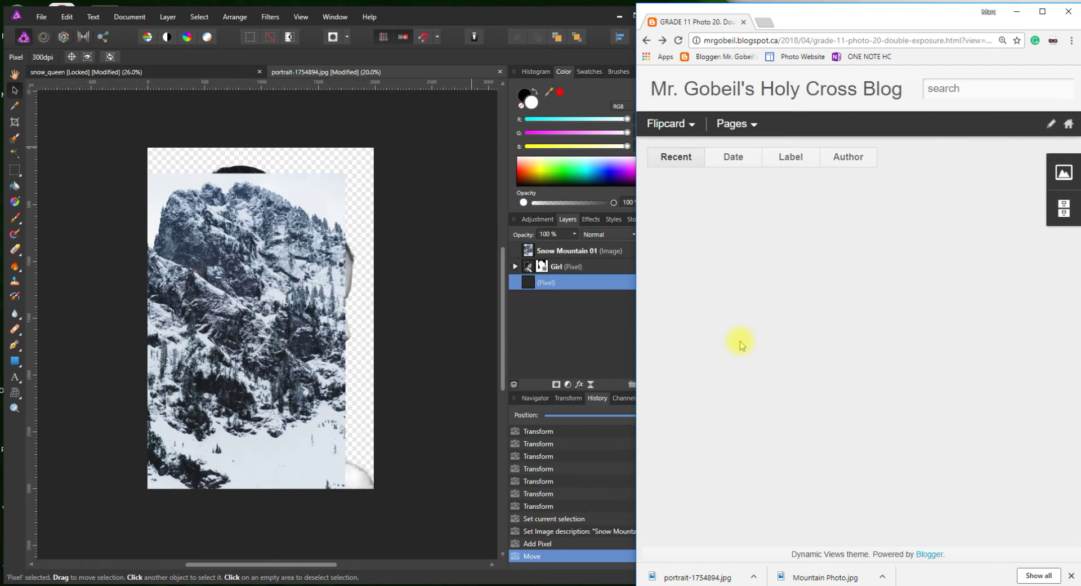
pyautogui.scroll(-15, 785, 343)
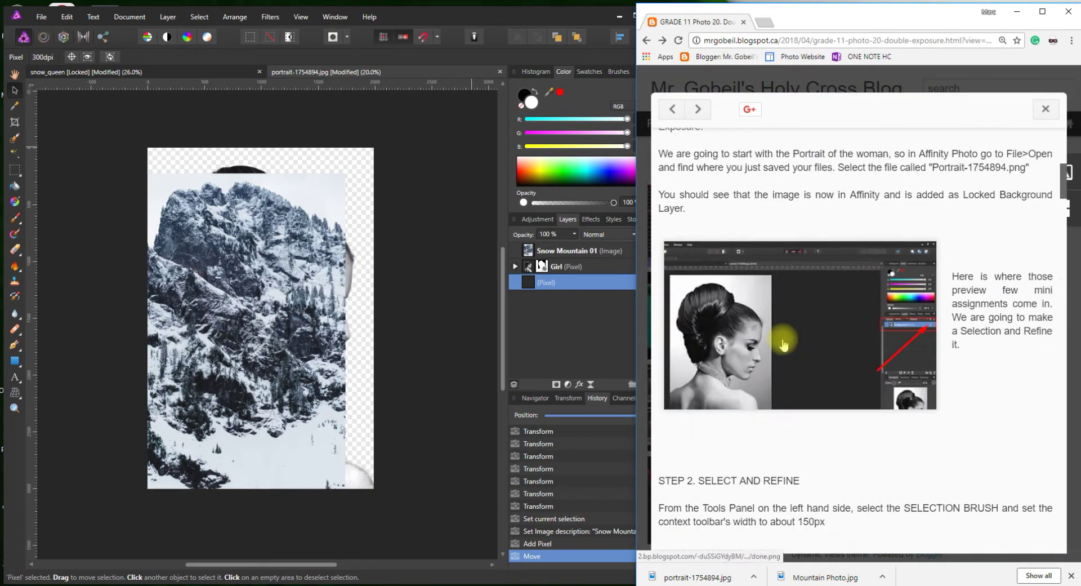
pyautogui.scroll(-15, 785, 342)
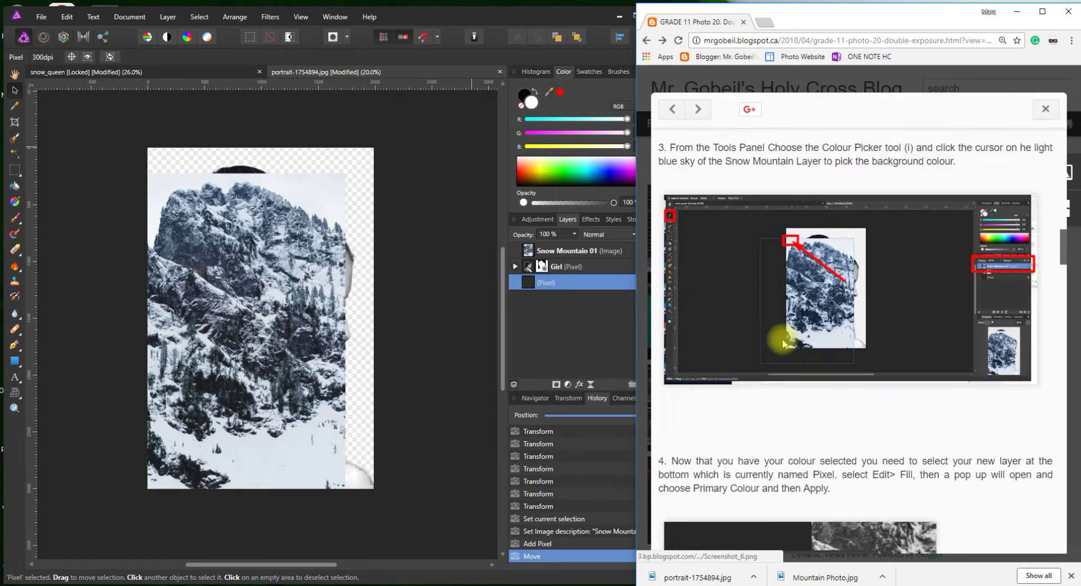
pyautogui.scroll(10, 784, 344)
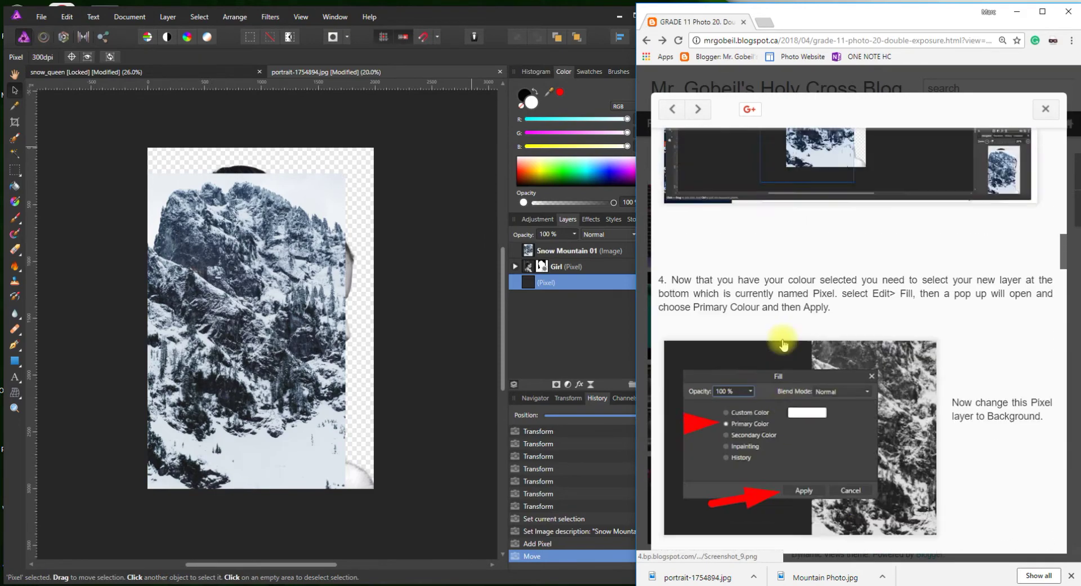
pyautogui.scroll(-7, 784, 343)
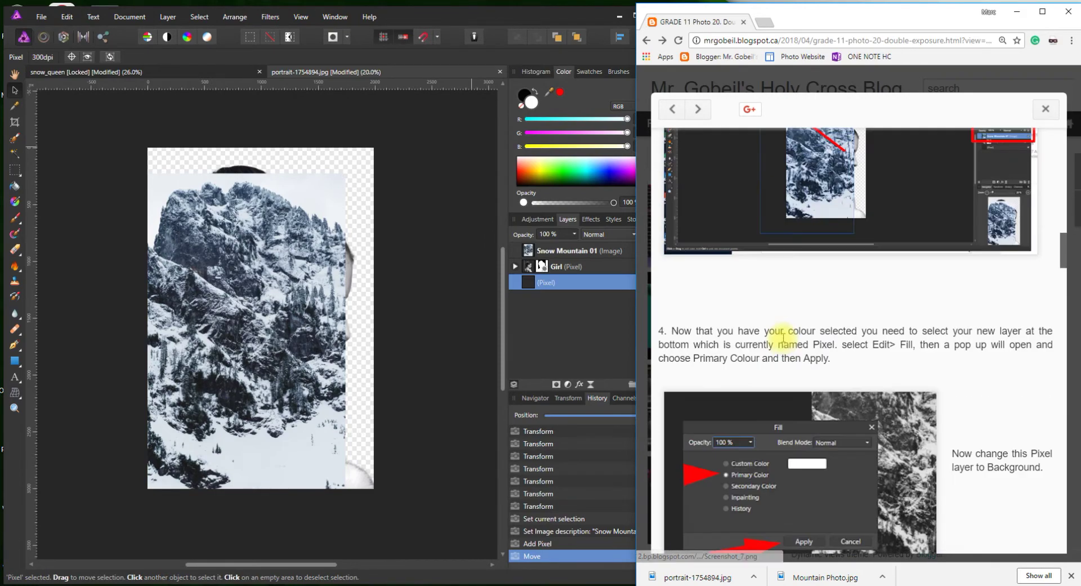
pyautogui.scroll(5, 782, 338)
pyautogui.scroll(-5, 777, 230)
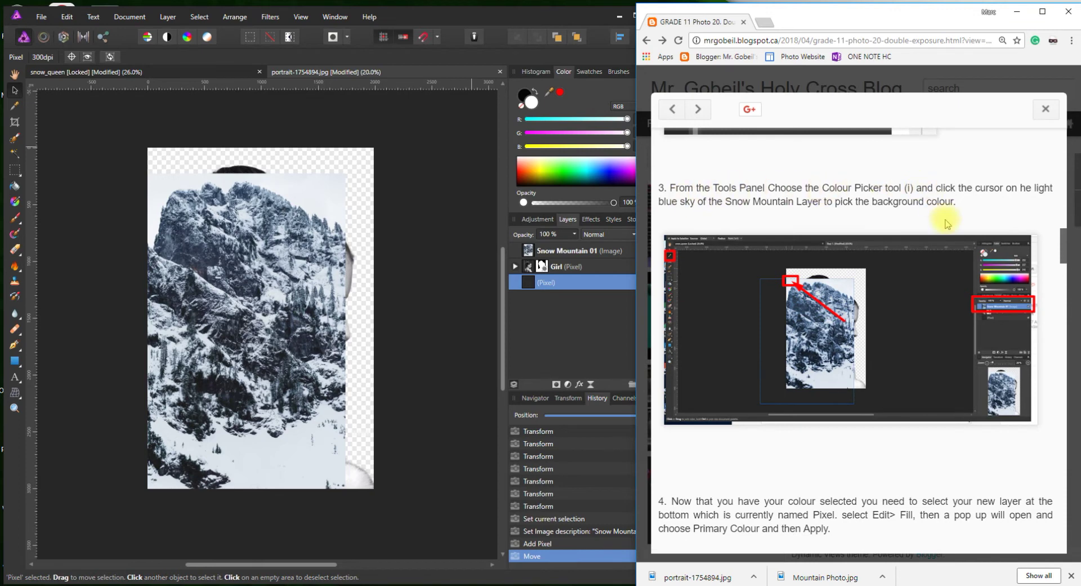
pyautogui.scroll(5, 946, 224)
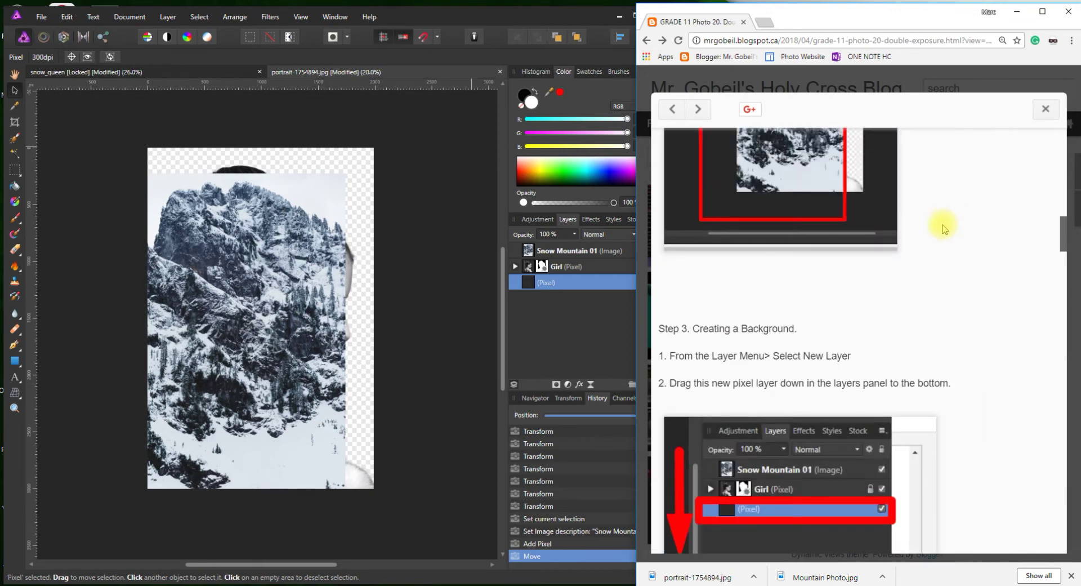
pyautogui.scroll(-1, 839, 462)
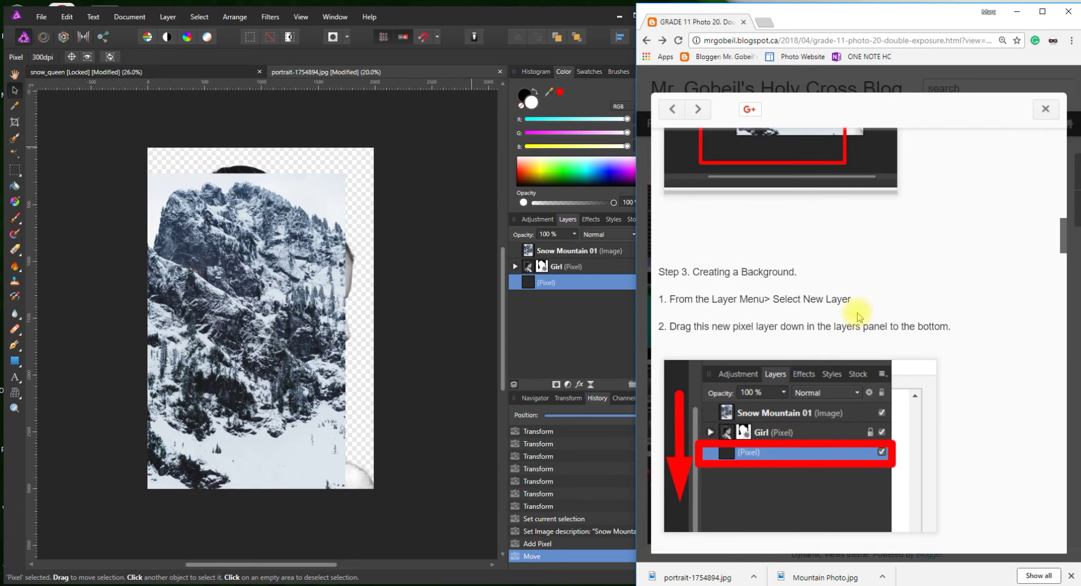
pyautogui.scroll(-4, 864, 366)
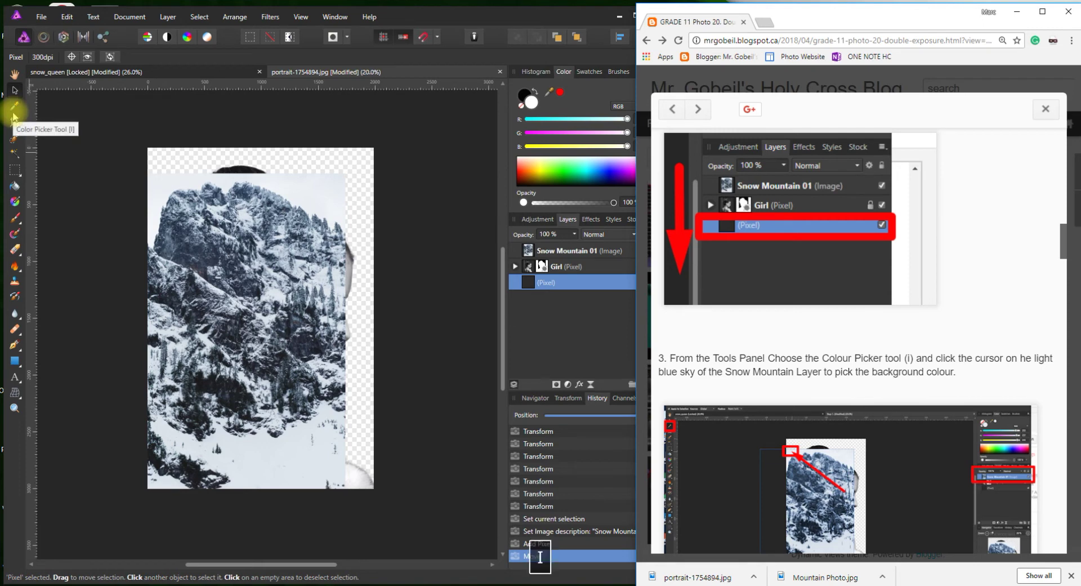
# Sample a light sky-blue from the snow mountain photo with the Color Picker as primary colour
pyautogui.click(15, 106)
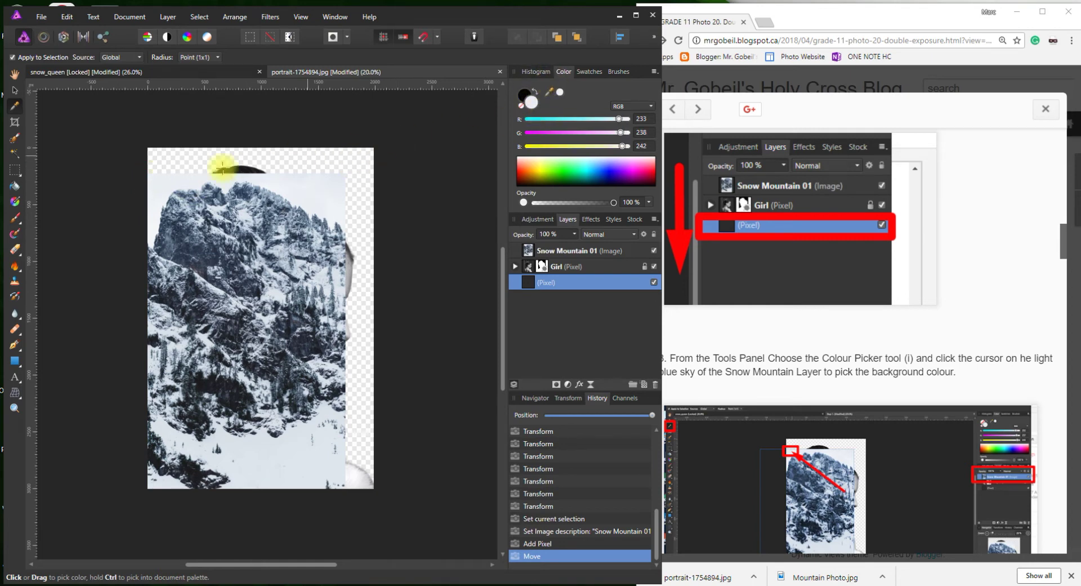
pyautogui.moveTo(186, 242); pyautogui.dragTo(226, 333)
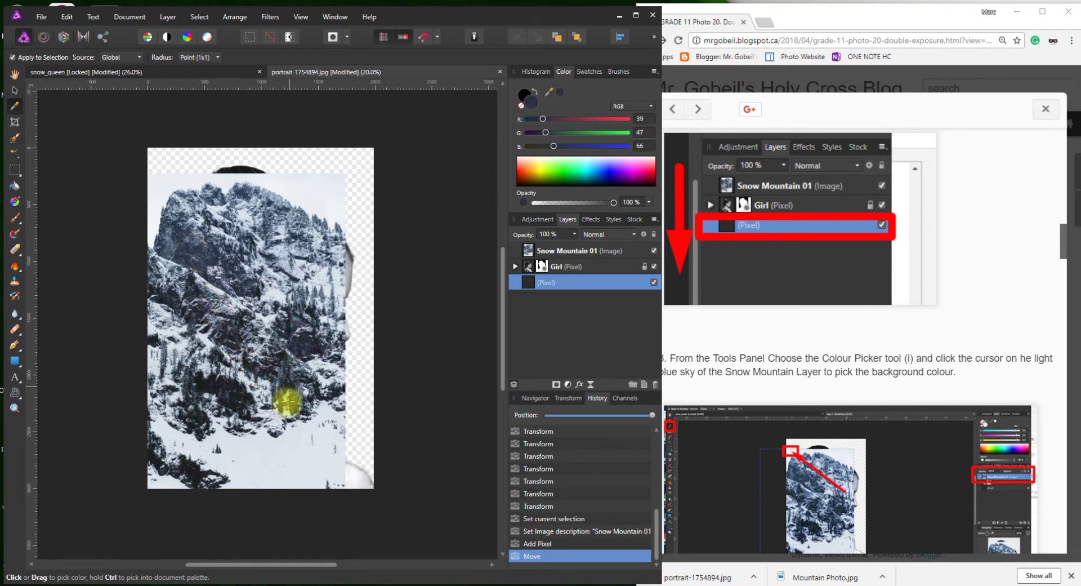
pyautogui.click(289, 400)
pyautogui.click(313, 469)
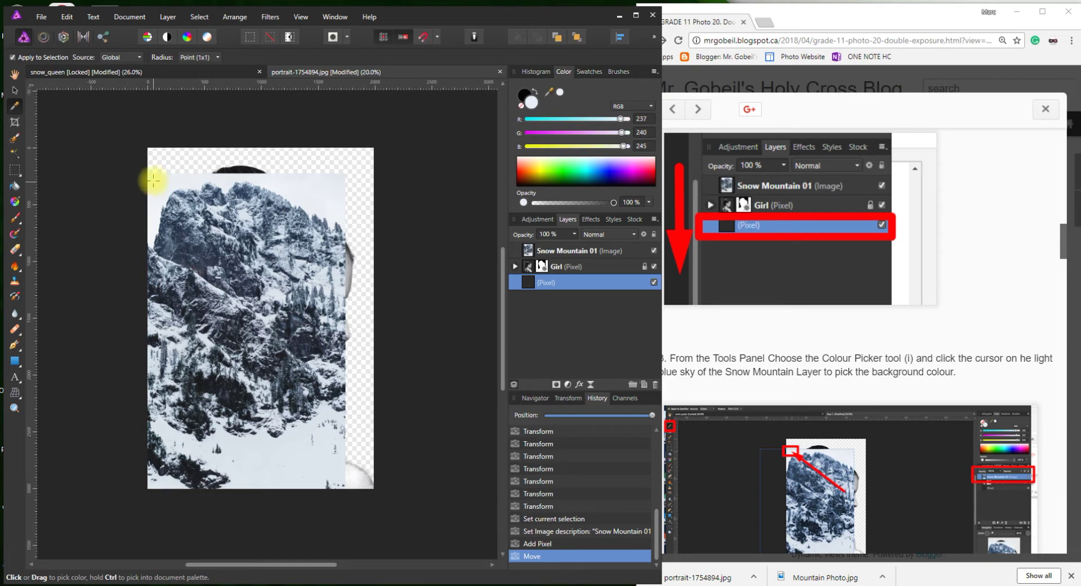
pyautogui.click(963, 399)
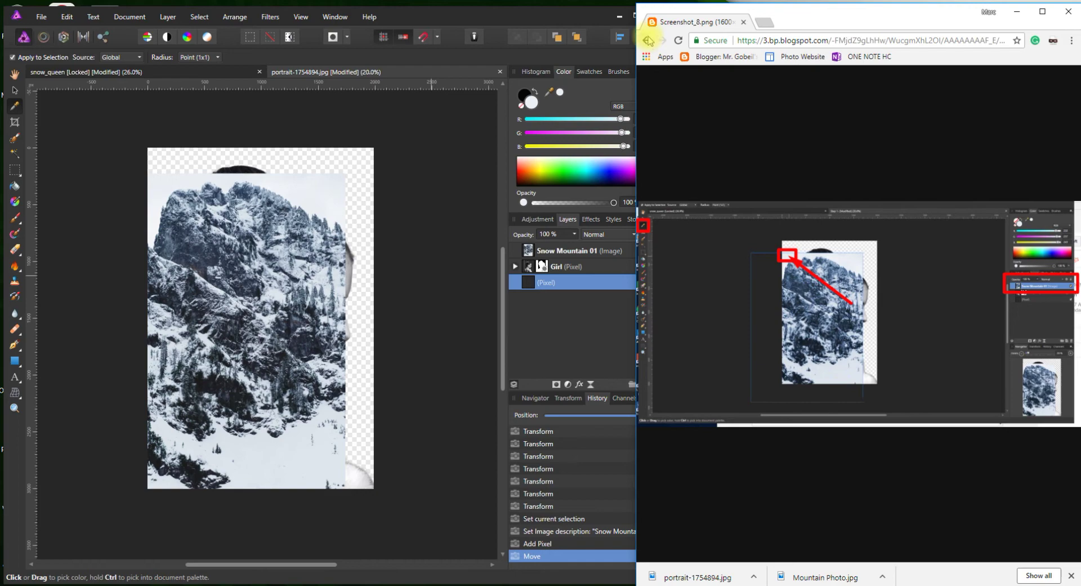
# Return to the tutorial post and scroll down to the fill instructions
pyautogui.click(648, 41)
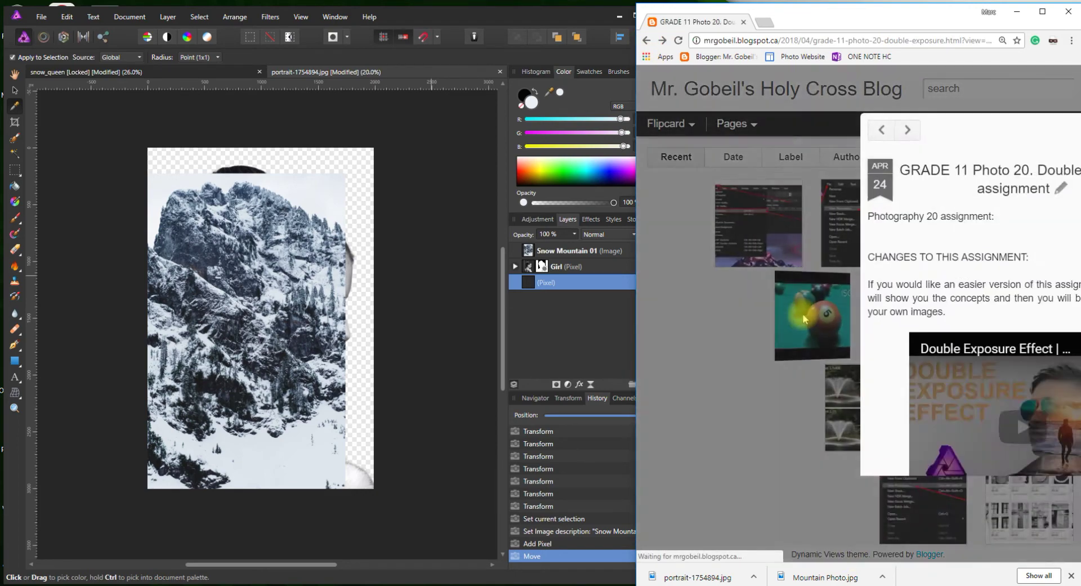
pyautogui.scroll(-15, 829, 406)
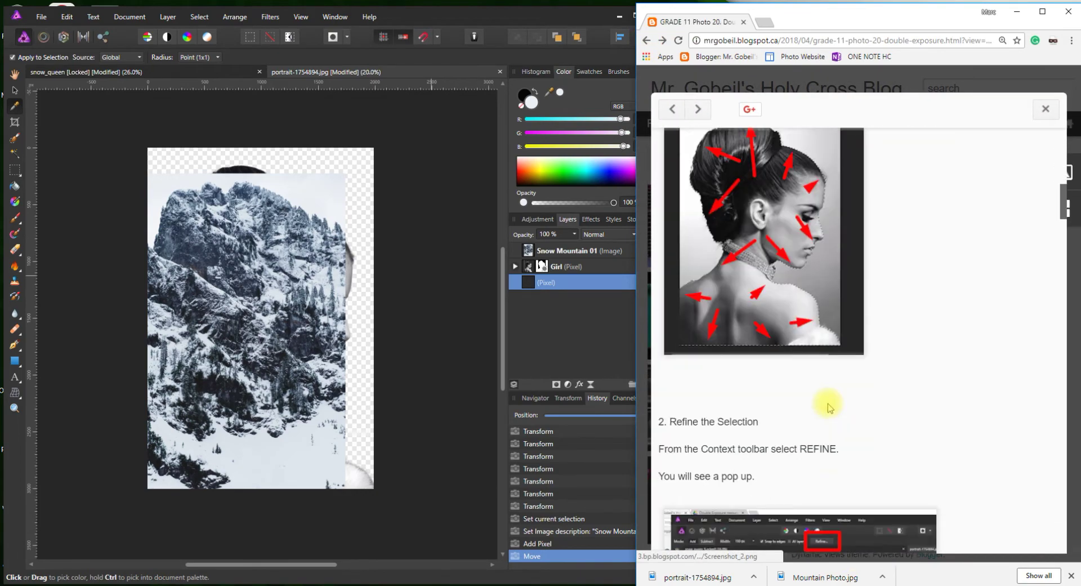
pyautogui.scroll(-10, 829, 406)
pyautogui.scroll(-3, 803, 406)
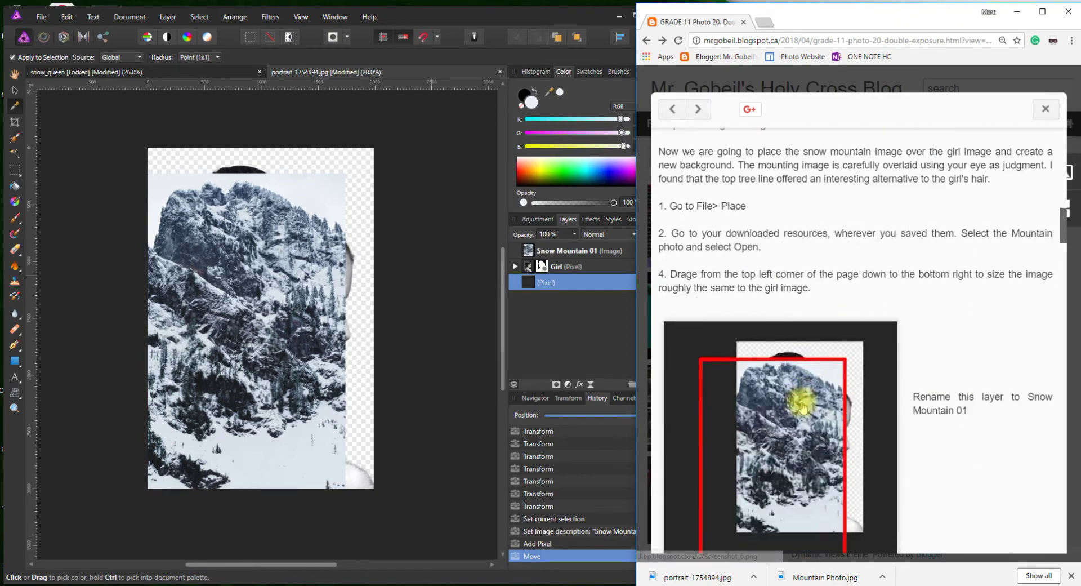
pyautogui.scroll(-12, 803, 407)
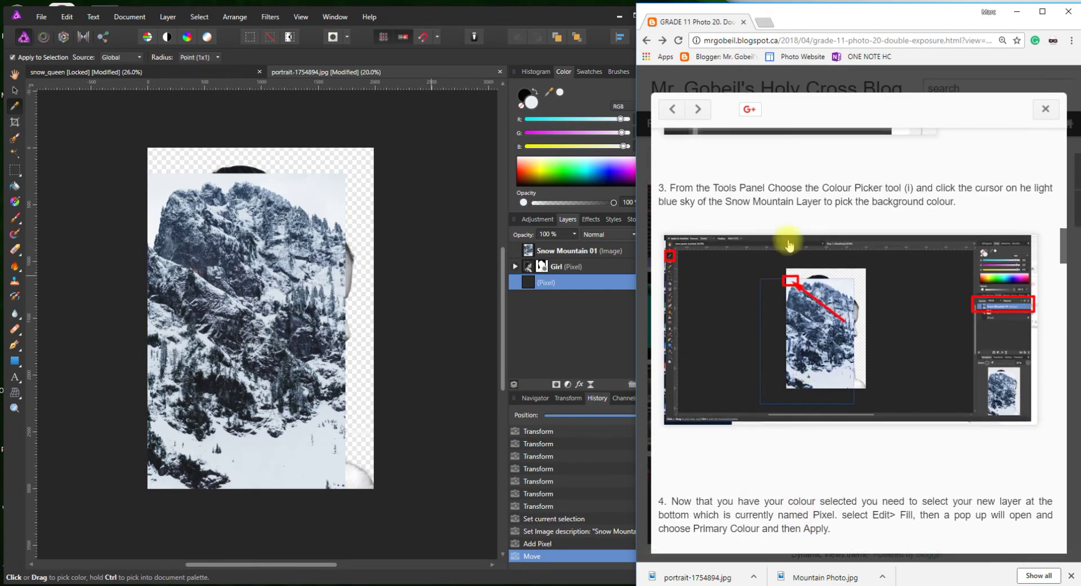
pyautogui.scroll(-2, 790, 454)
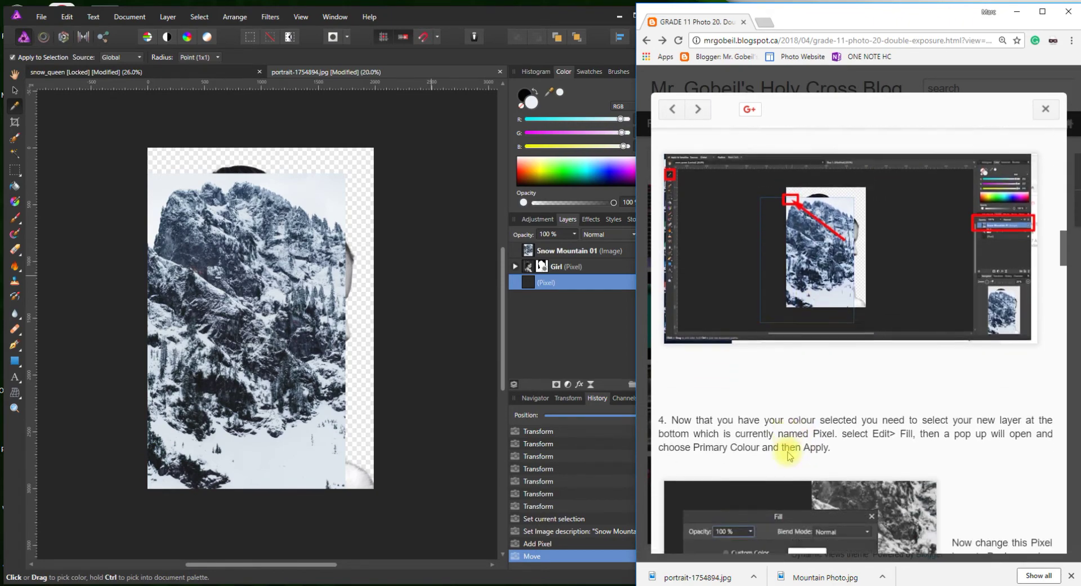
pyautogui.scroll(-2, 790, 456)
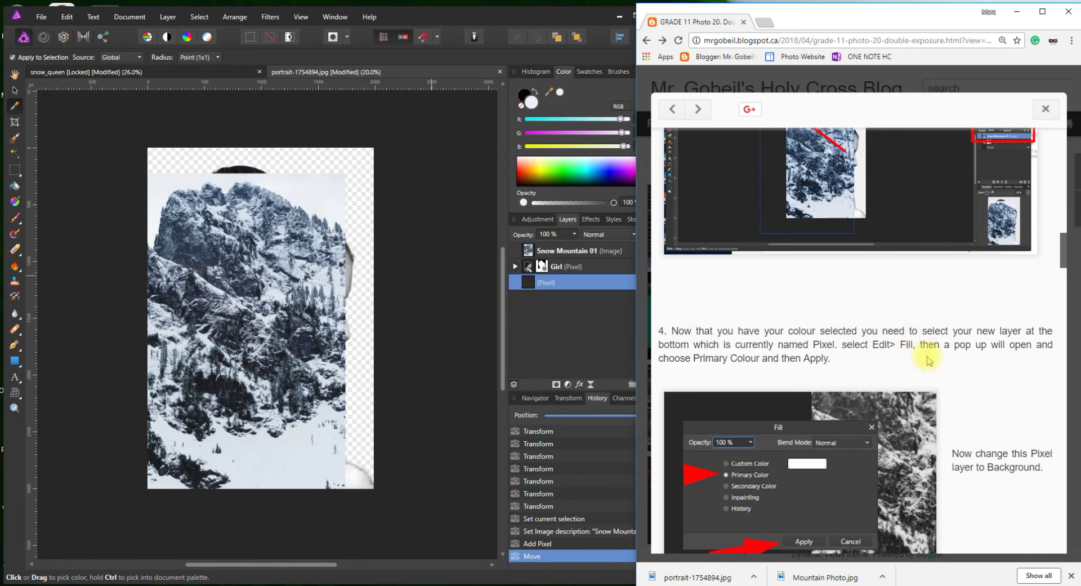
pyautogui.scroll(-3, 929, 360)
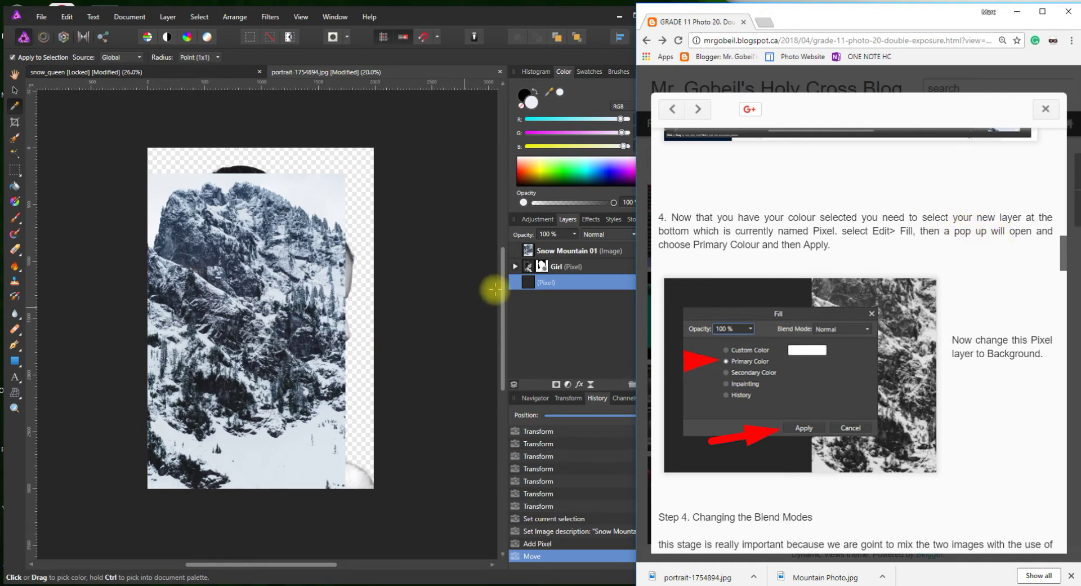
# Fill the bottom Pixel layer with the Primary Color using Edit > Fill
pyautogui.click(592, 283)
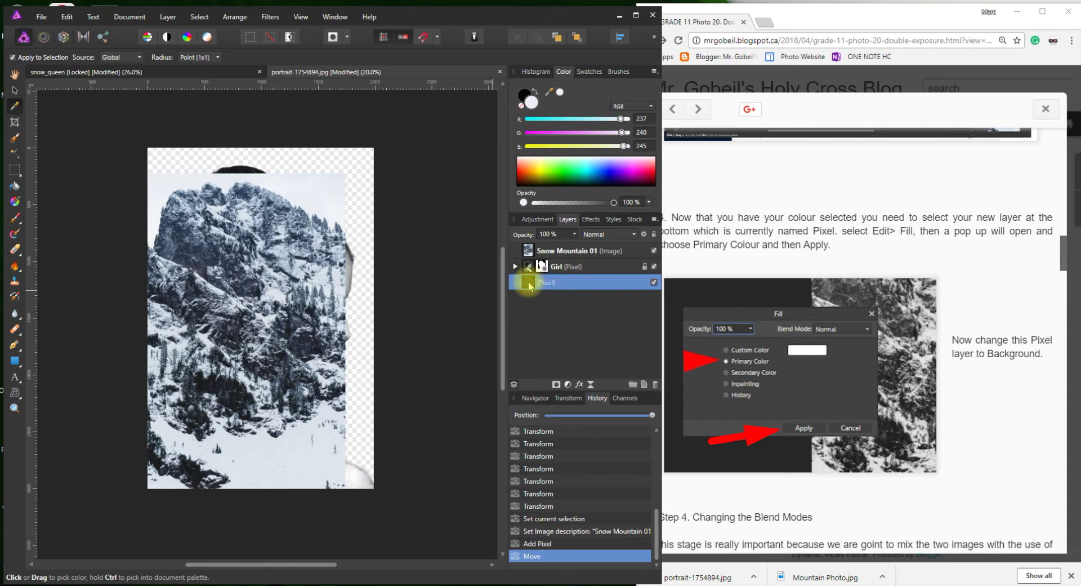
pyautogui.rightClick(529, 285)
pyautogui.press('Escape')
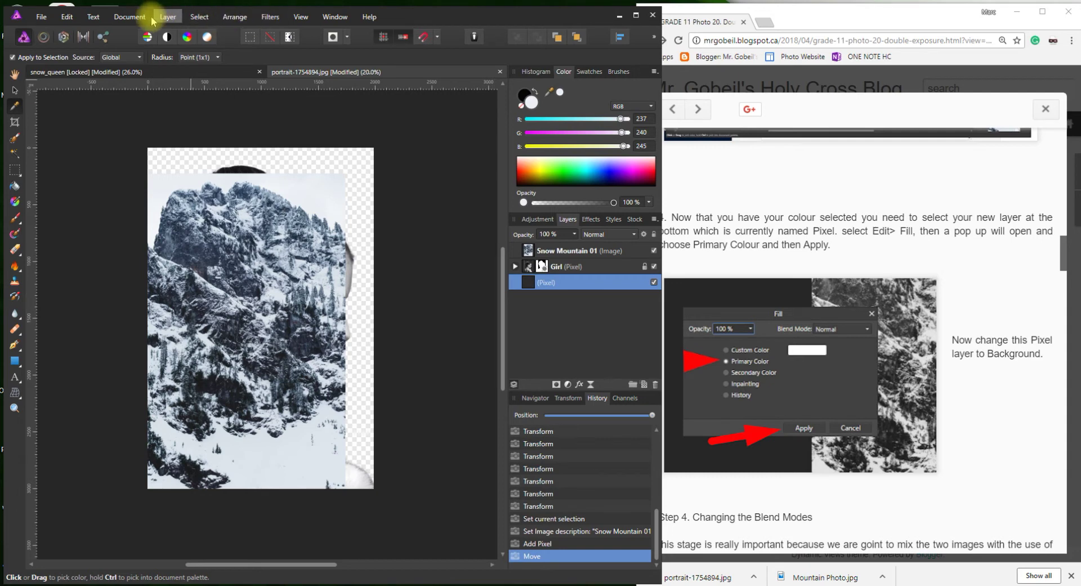
pyautogui.click(68, 18)
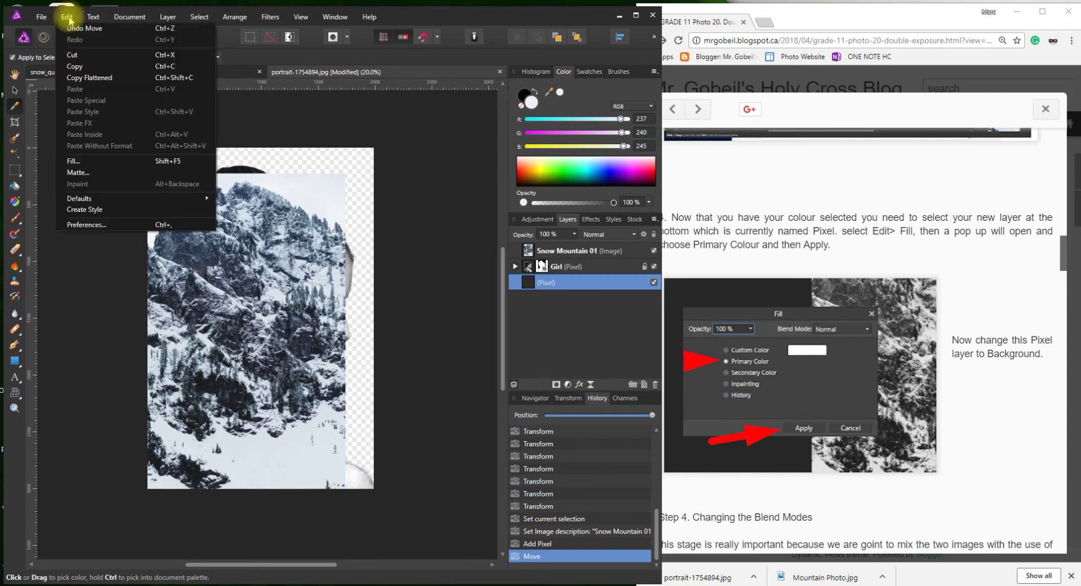
pyautogui.click(72, 161)
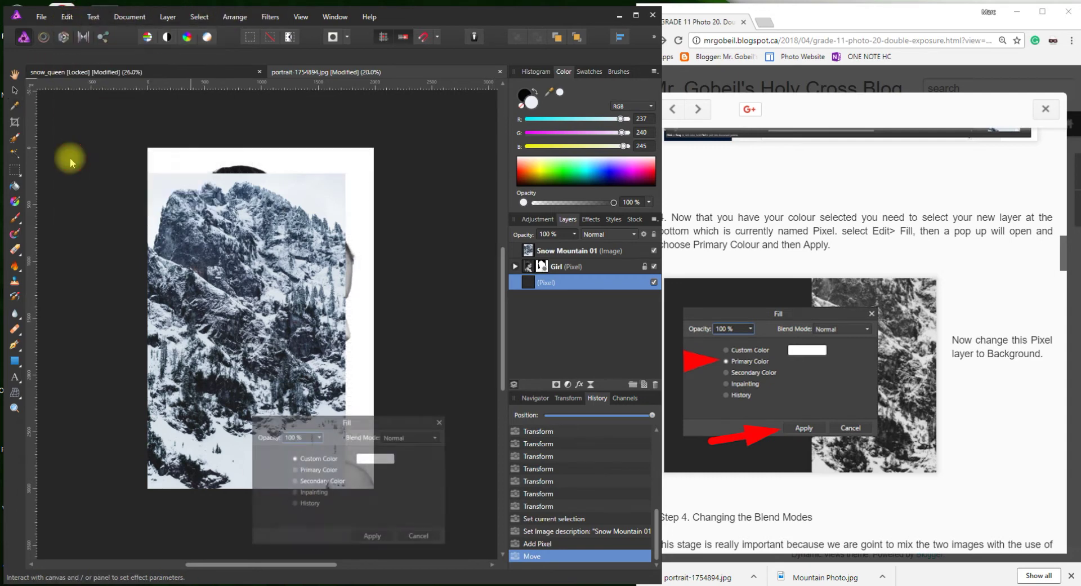
pyautogui.click(315, 468)
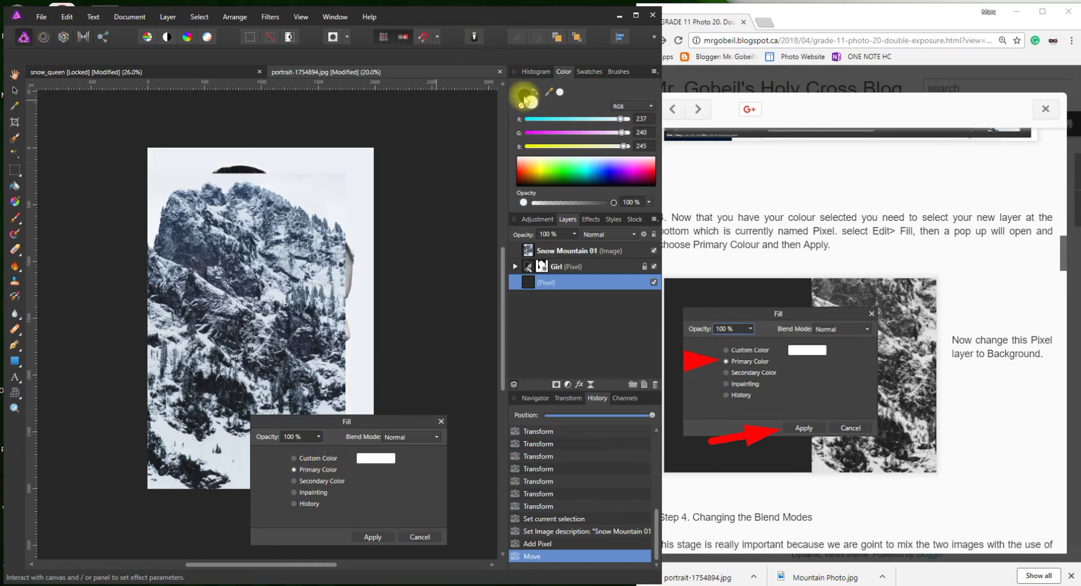
pyautogui.click(364, 535)
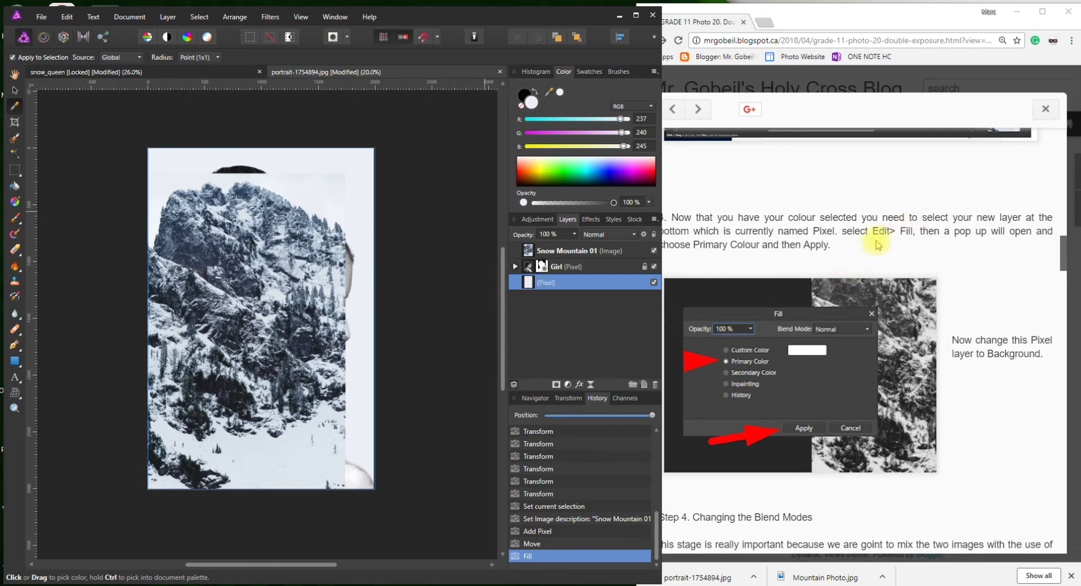
# Rename the filled bottom Pixel layer to 'Background' and continue reading the tutorial
pyautogui.scroll(-3, 802, 332)
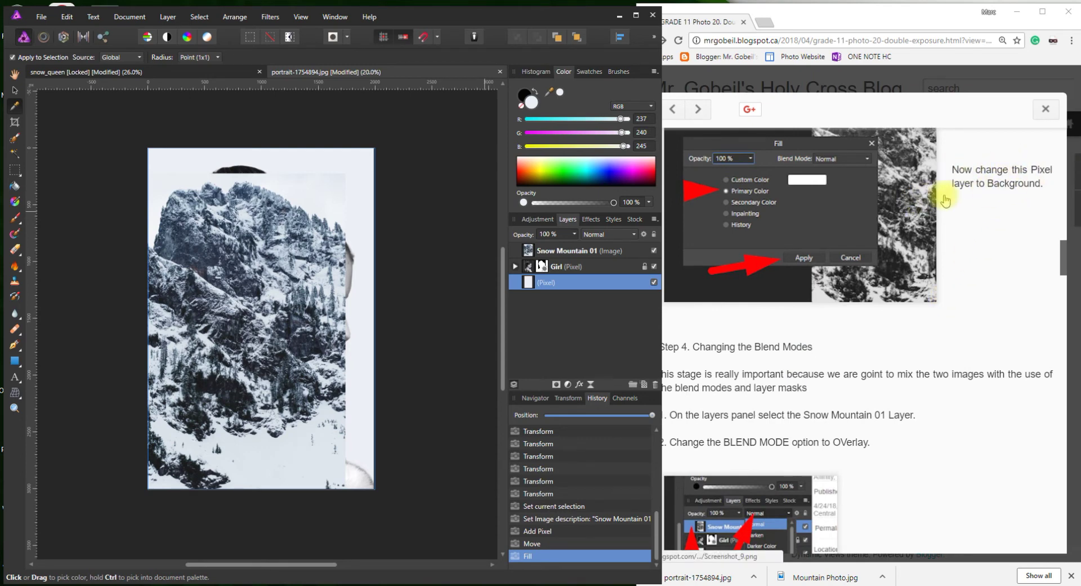
pyautogui.doubleClick(544, 283)
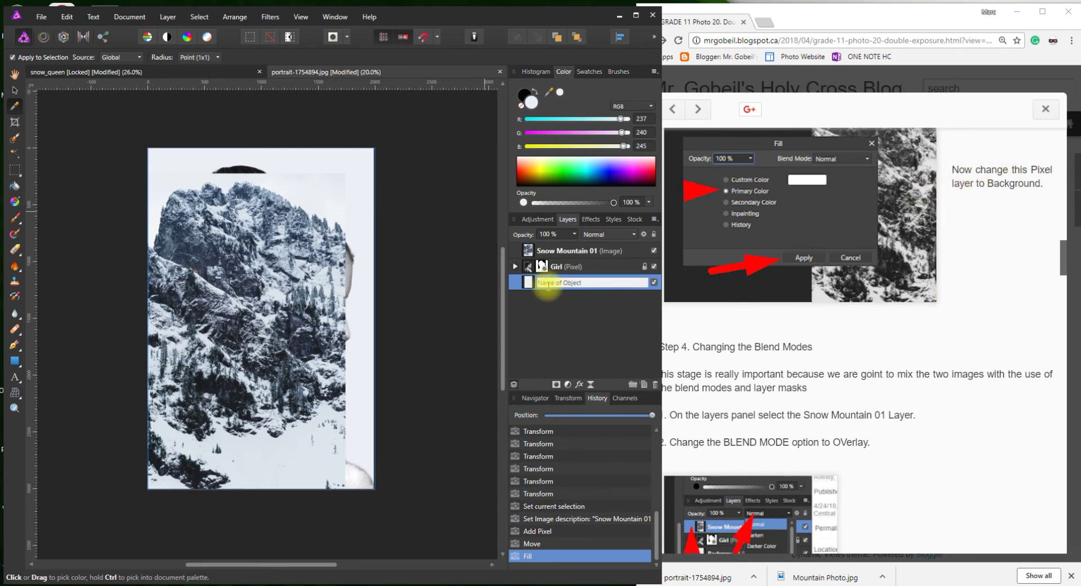
pyautogui.write('Background')
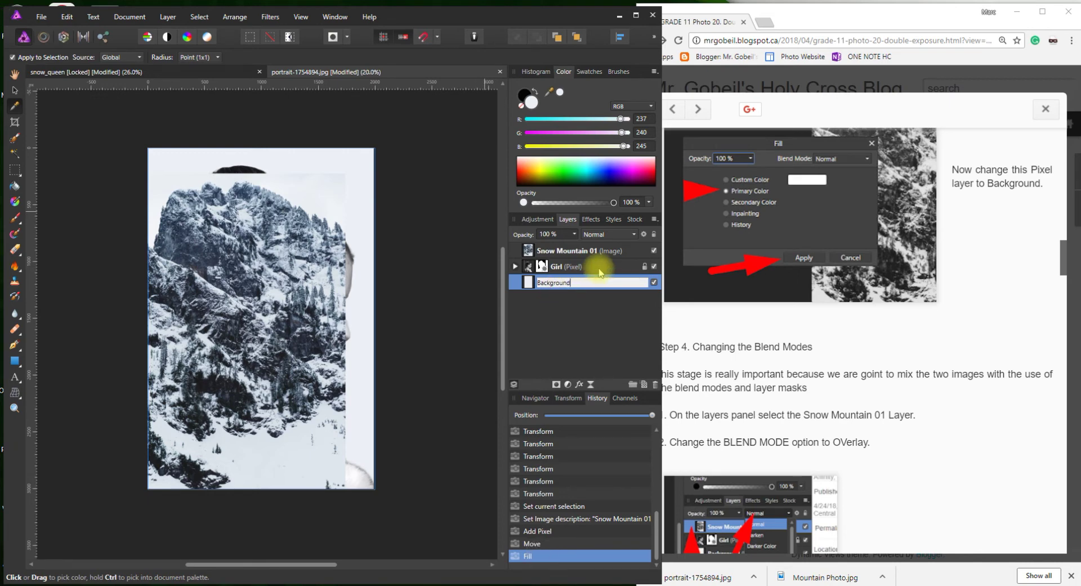
pyautogui.press('Return')
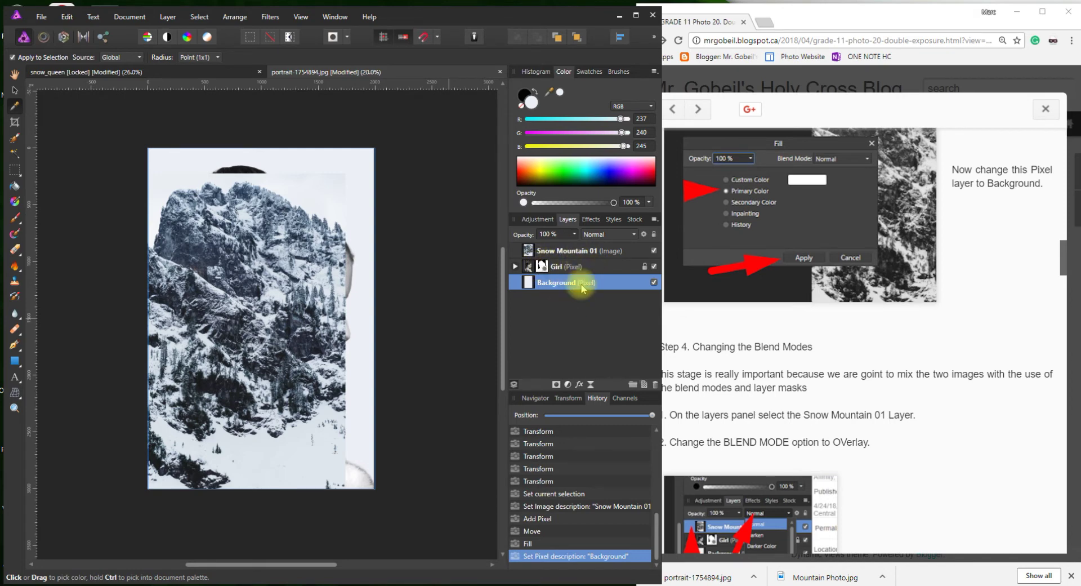
pyautogui.click(800, 360)
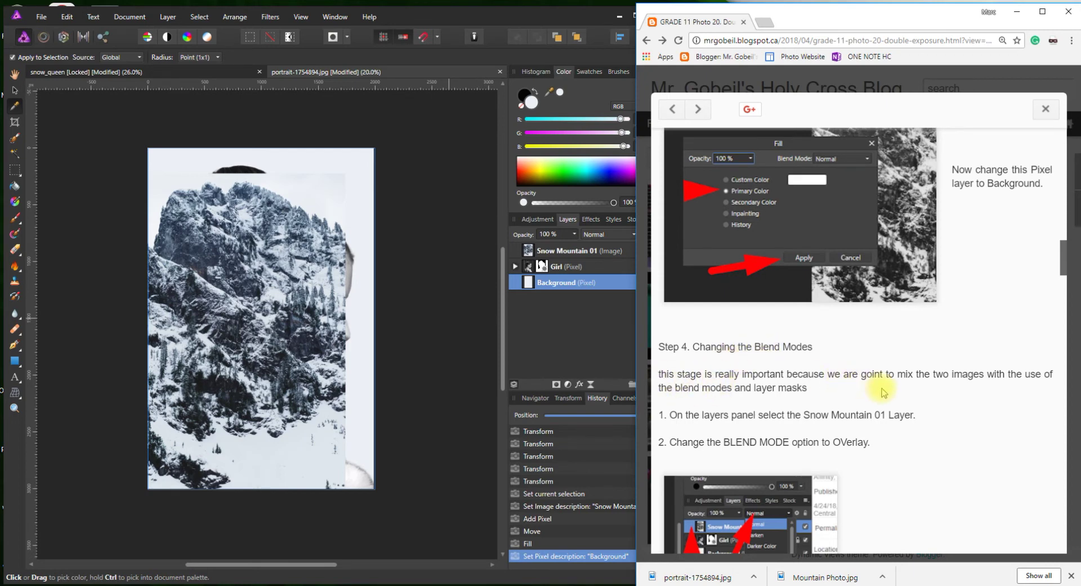
pyautogui.scroll(-1, 842, 410)
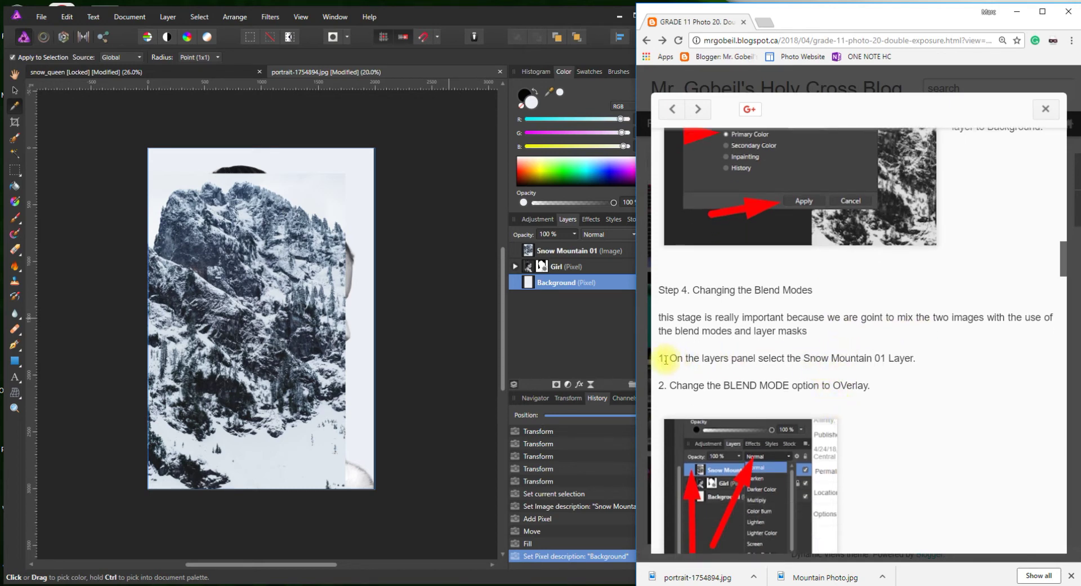
pyautogui.scroll(-1, 694, 358)
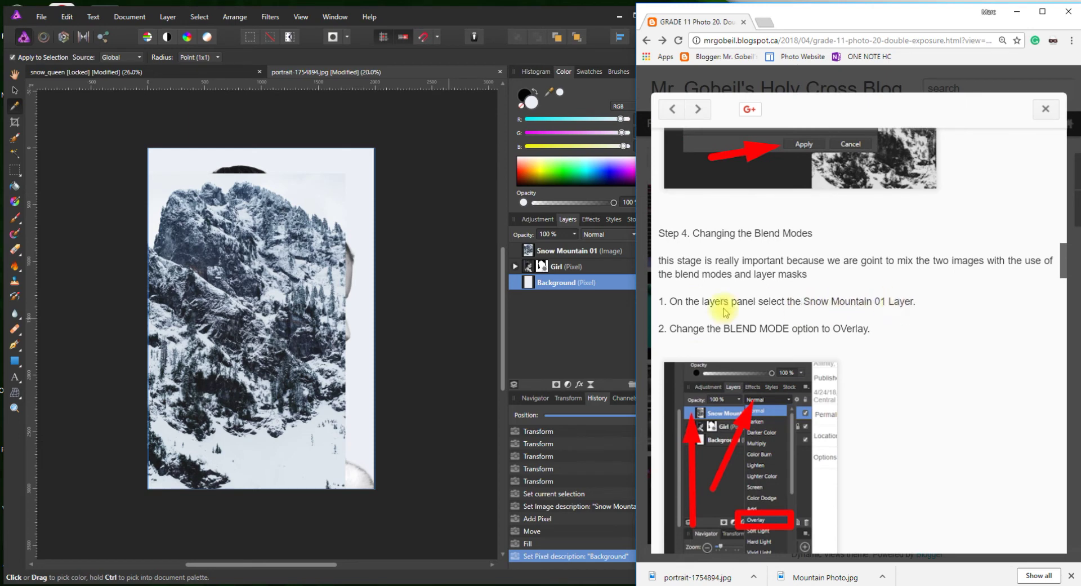
# Set the Snow Mountain 01 layer's blend mode to Overlay
pyautogui.click(557, 250)
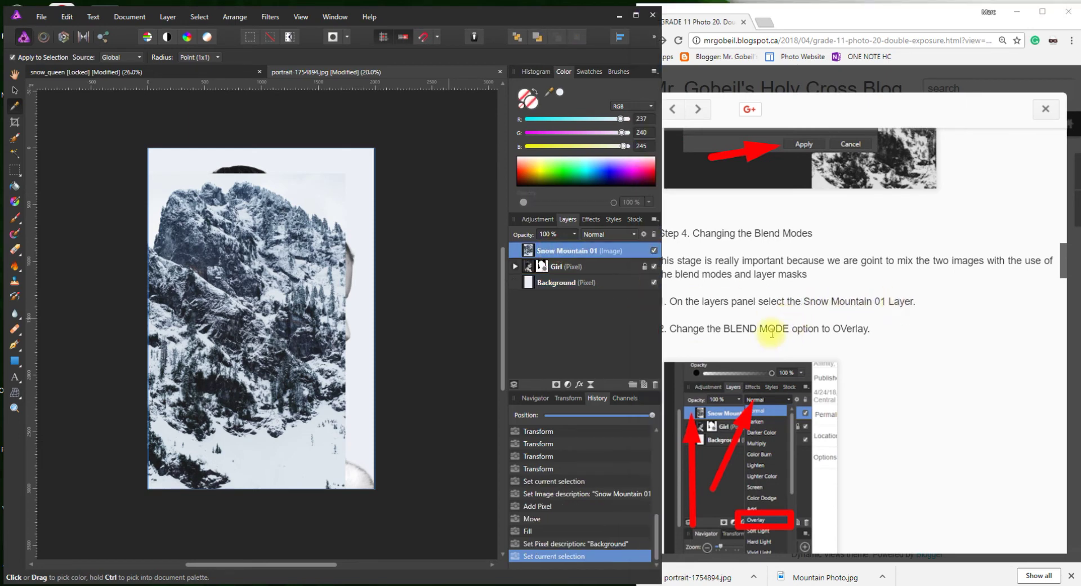
pyautogui.click(625, 234)
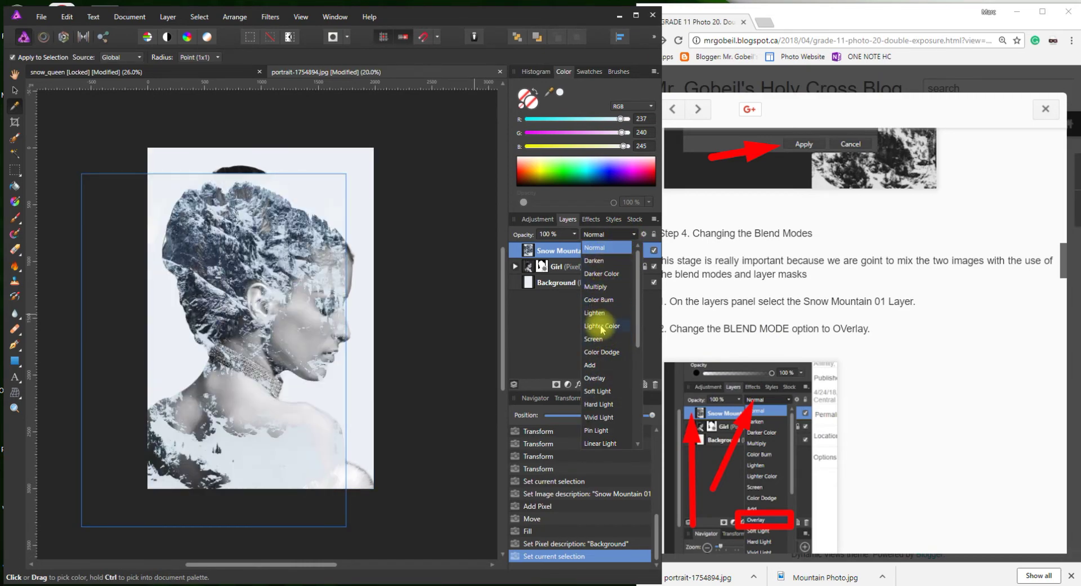
pyautogui.click(599, 379)
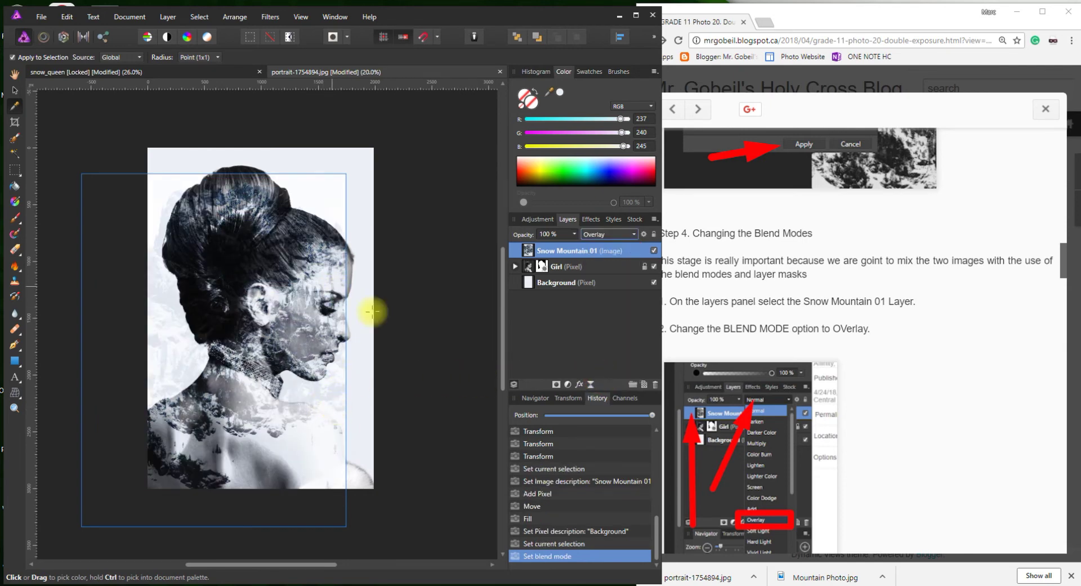
pyautogui.scroll(-2, 839, 343)
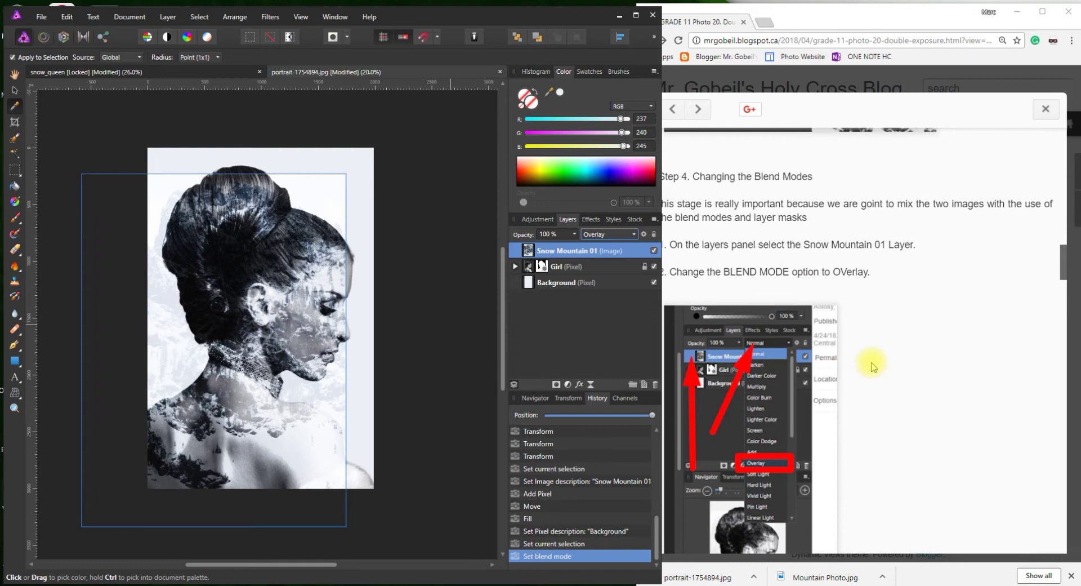
pyautogui.scroll(-5, 872, 367)
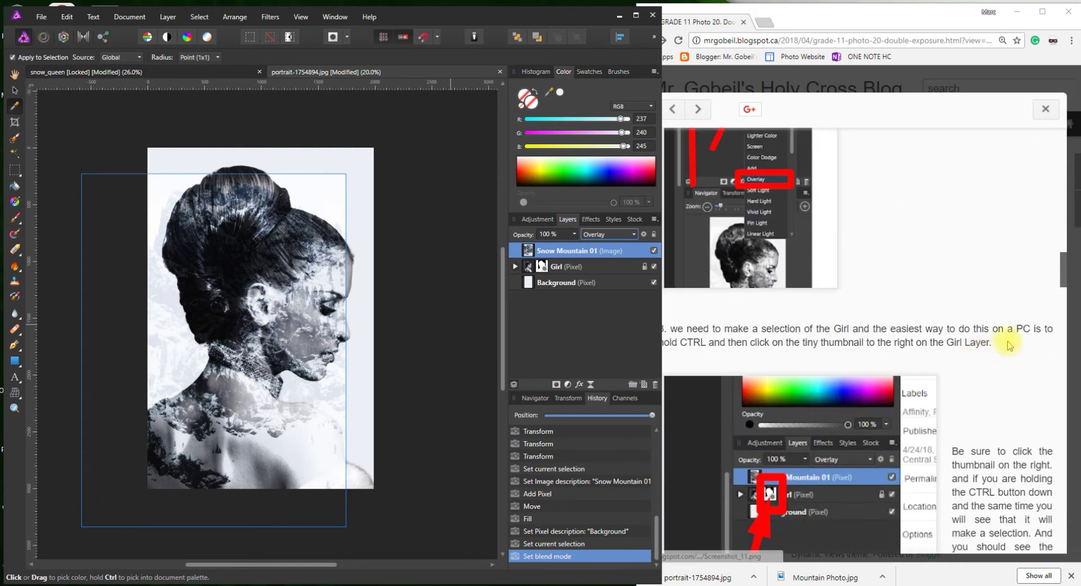
pyautogui.click(767, 342)
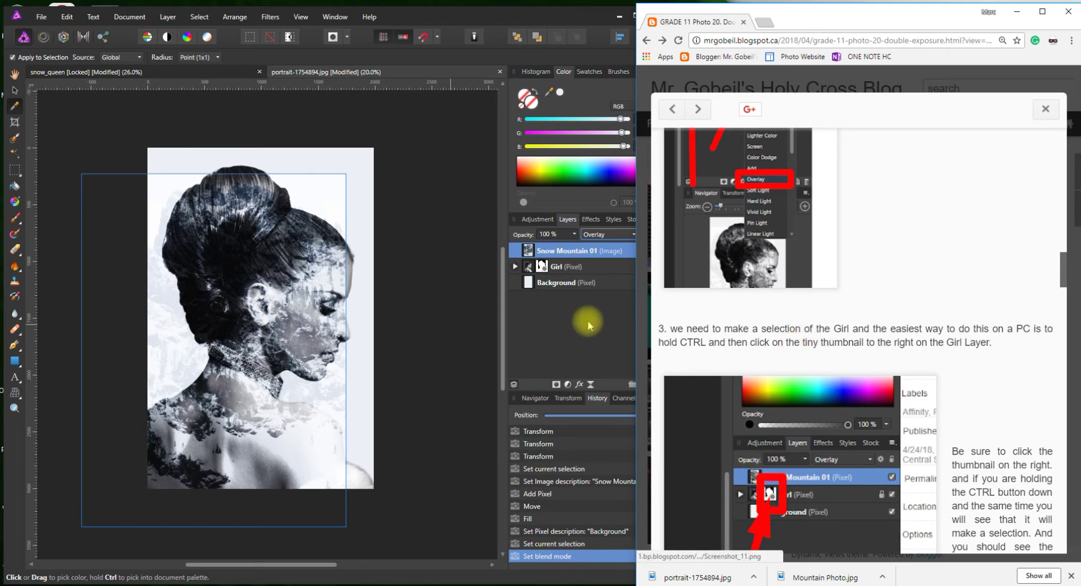
# Load the Girl layer's pixels as a selection and rearrange the editor and browser windows
pyautogui.click(568, 319)
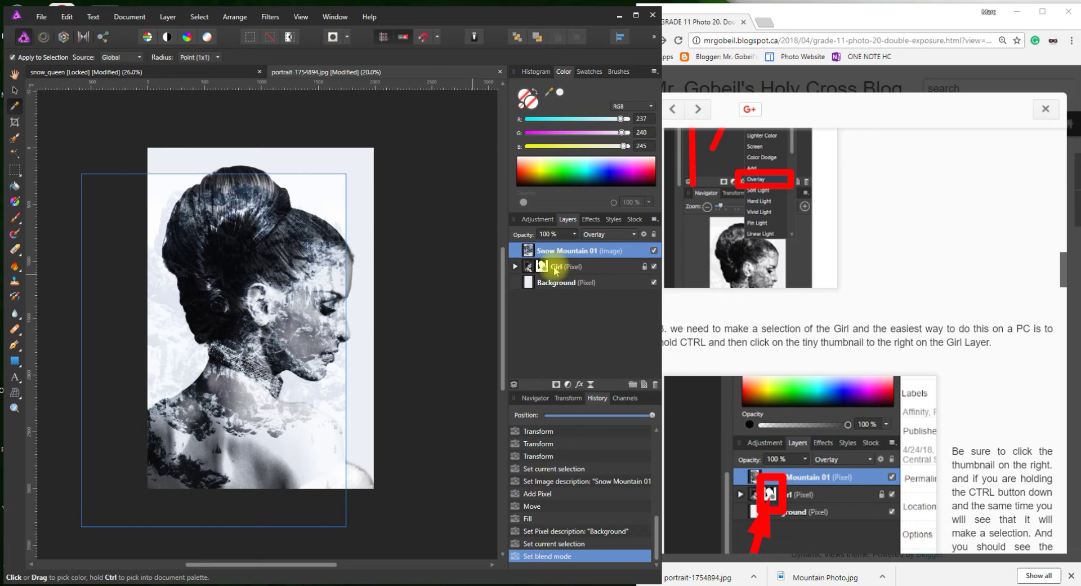
pyautogui.keyDown('ctrl'); pyautogui.click(542, 266); pyautogui.keyUp('ctrl')
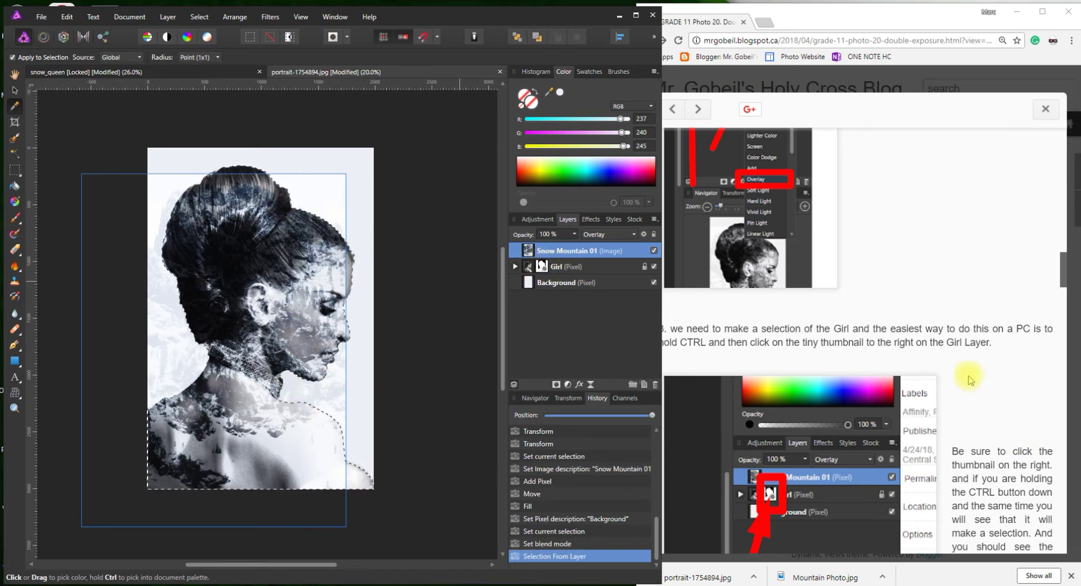
pyautogui.click(997, 316)
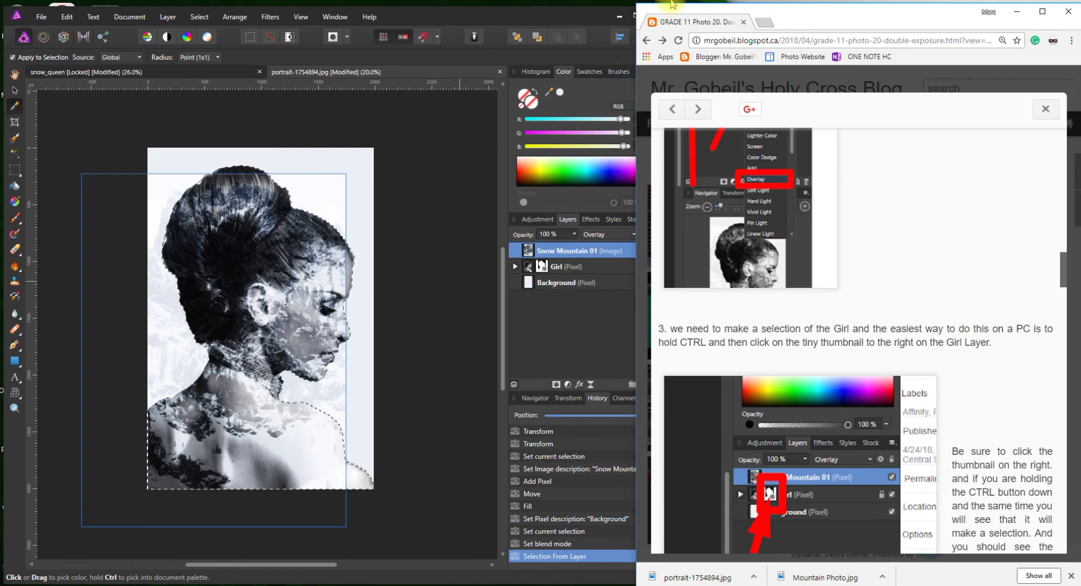
pyautogui.moveTo(581, 12); pyautogui.dragTo(576, 16)
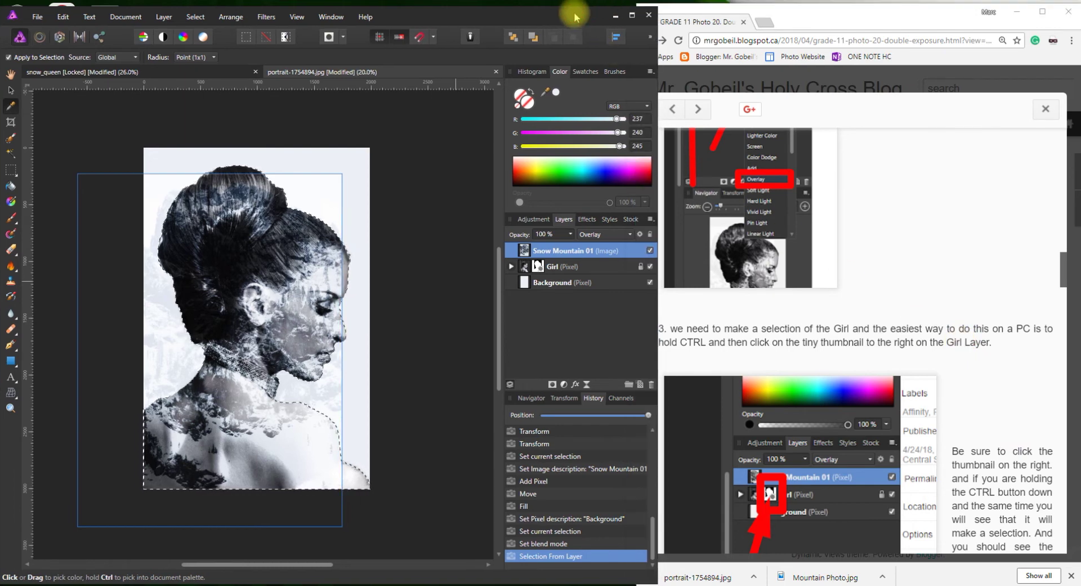
pyautogui.moveTo(795, 10); pyautogui.dragTo(812, 14)
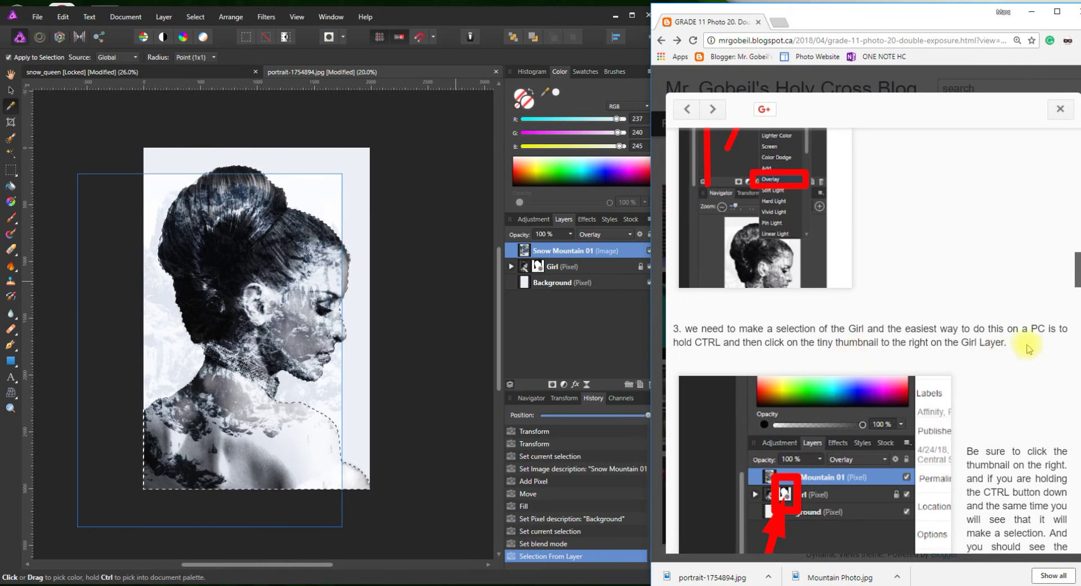
pyautogui.scroll(-3, 1028, 349)
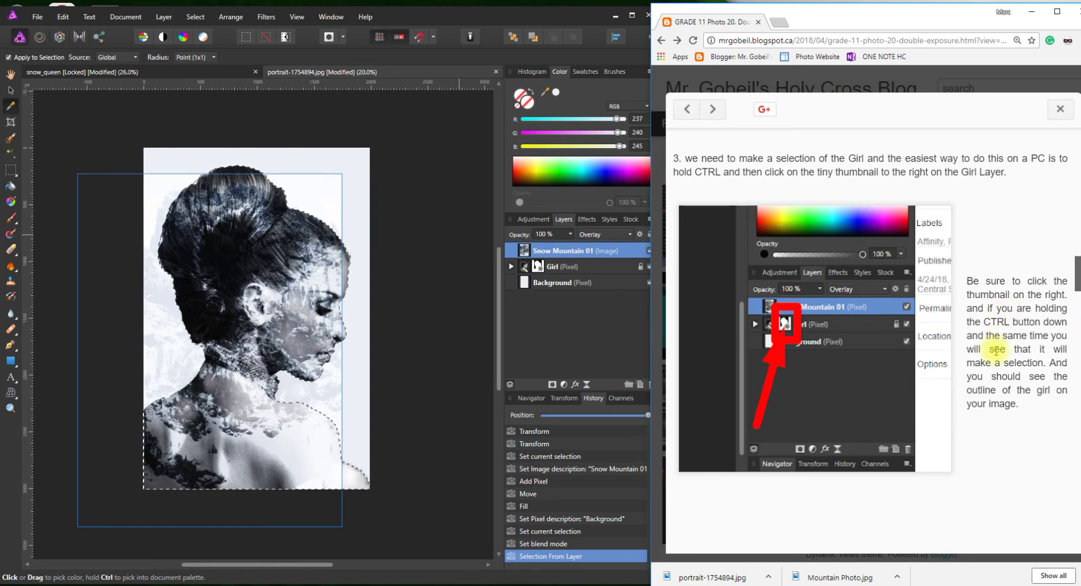
# Add a mask layer to Snow Mountain 01 from the woman's silhouette selection
pyautogui.scroll(-4, 1008, 372)
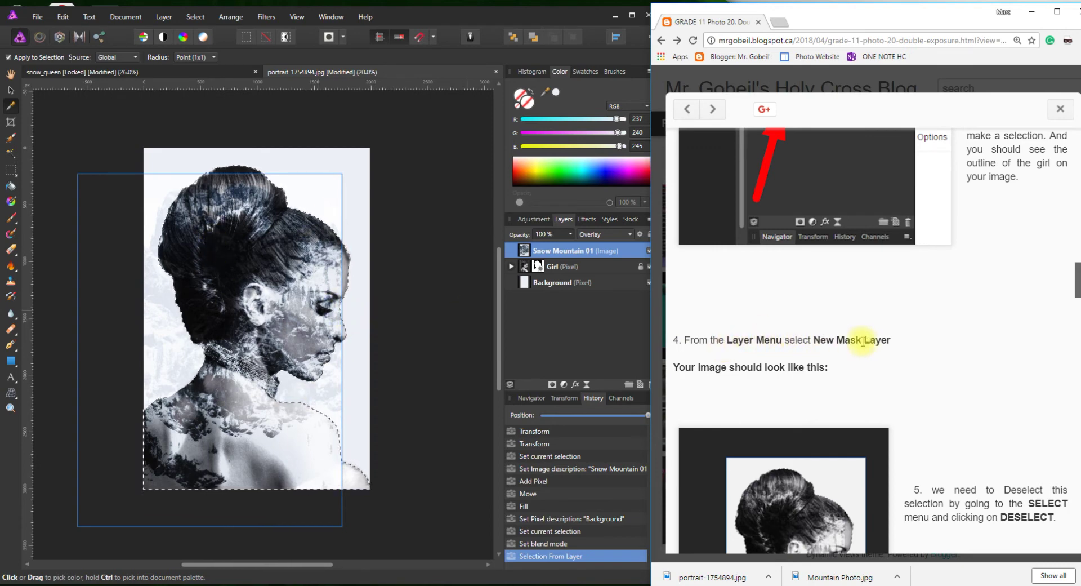
pyautogui.click(164, 17)
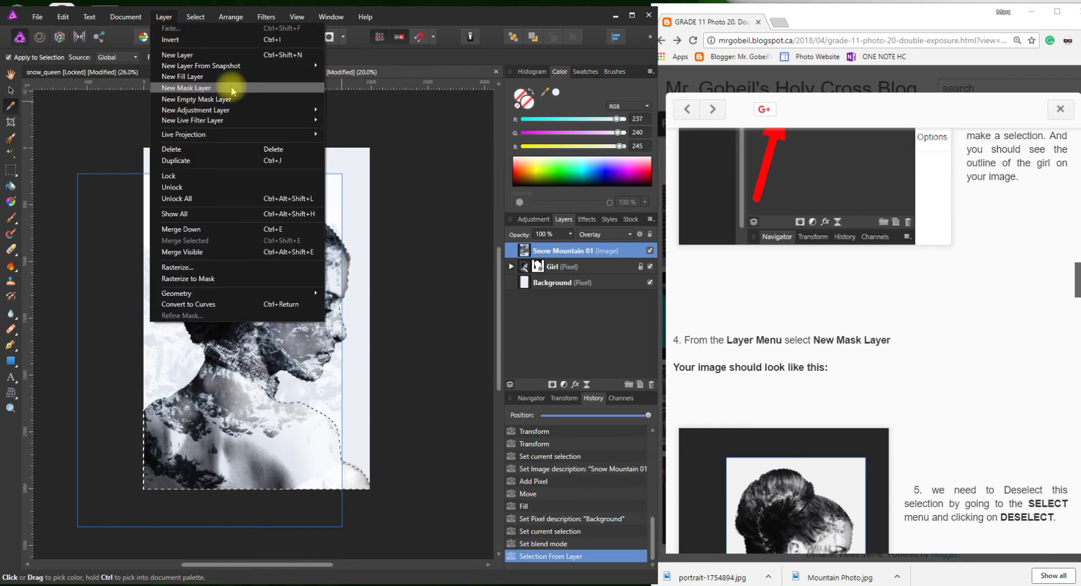
pyautogui.click(204, 88)
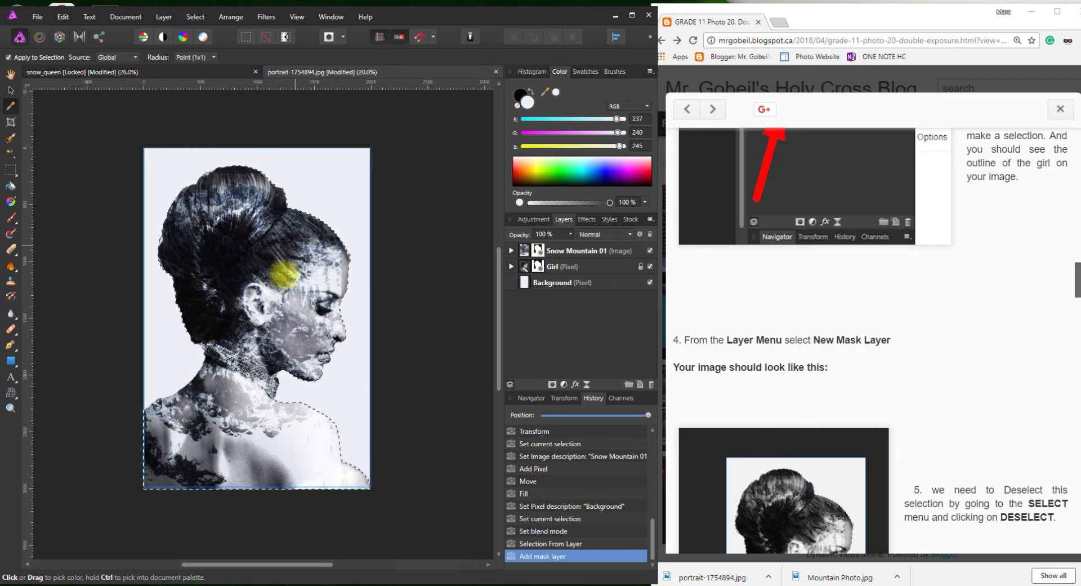
pyautogui.scroll(-2, 799, 436)
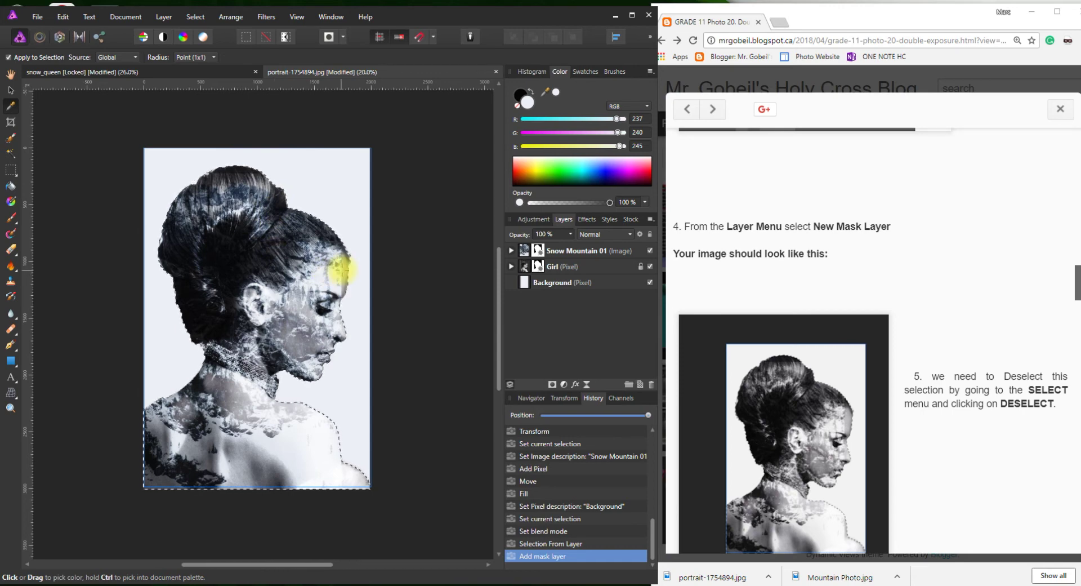
# Capture the portrait canvas area with Lightshot and save it as Screenshot_1.jpg
pyautogui.press('Print')
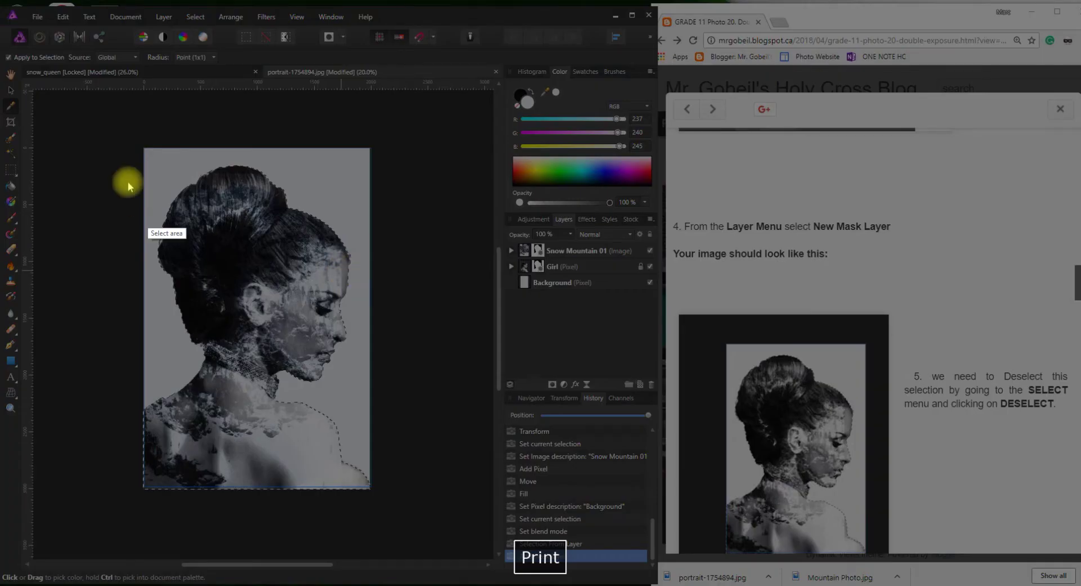
pyautogui.moveTo(93, 112); pyautogui.dragTo(426, 552)
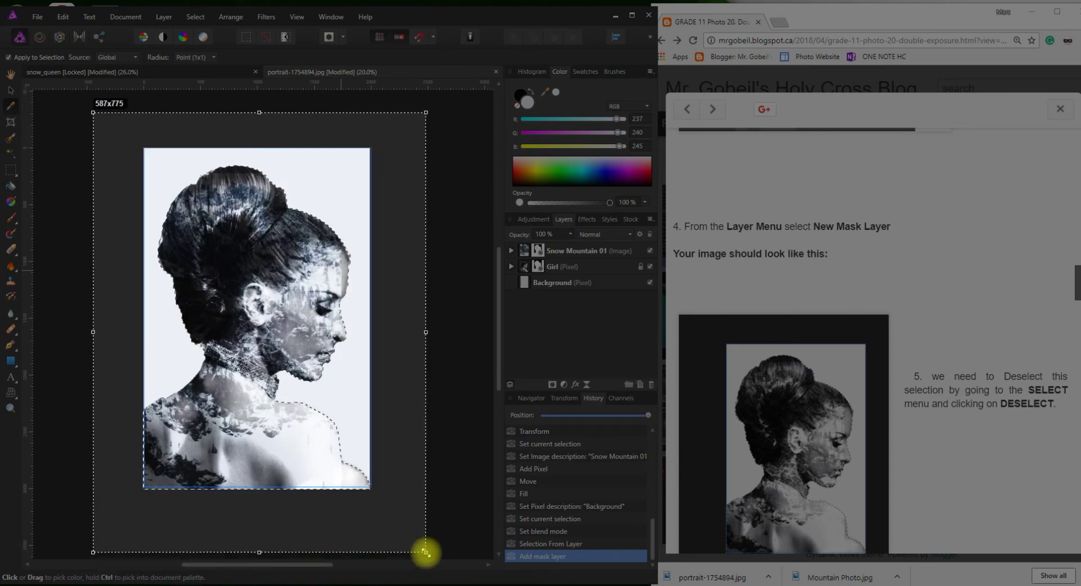
pyautogui.click(399, 563)
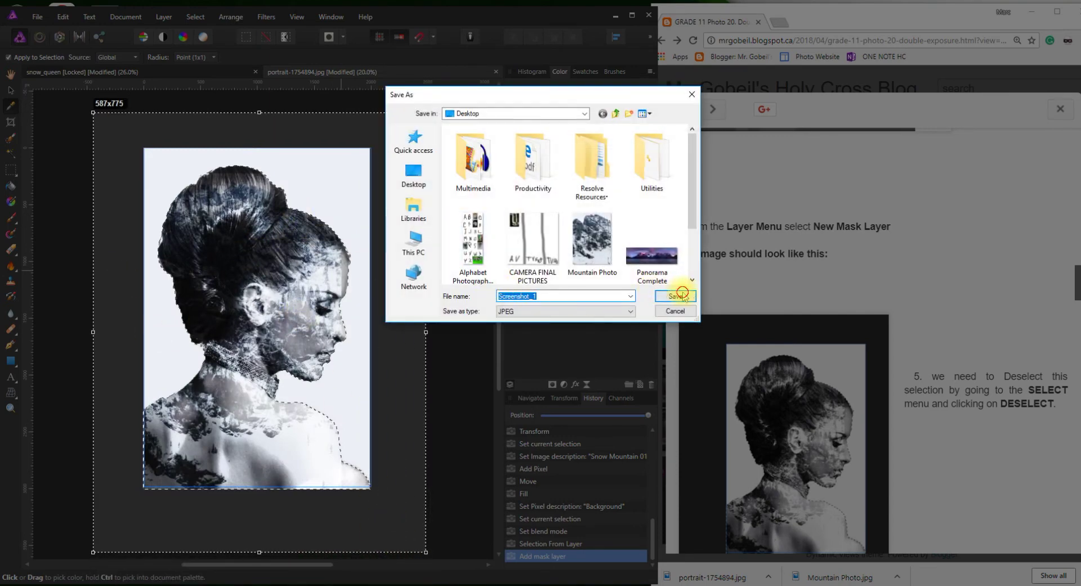
pyautogui.click(678, 295)
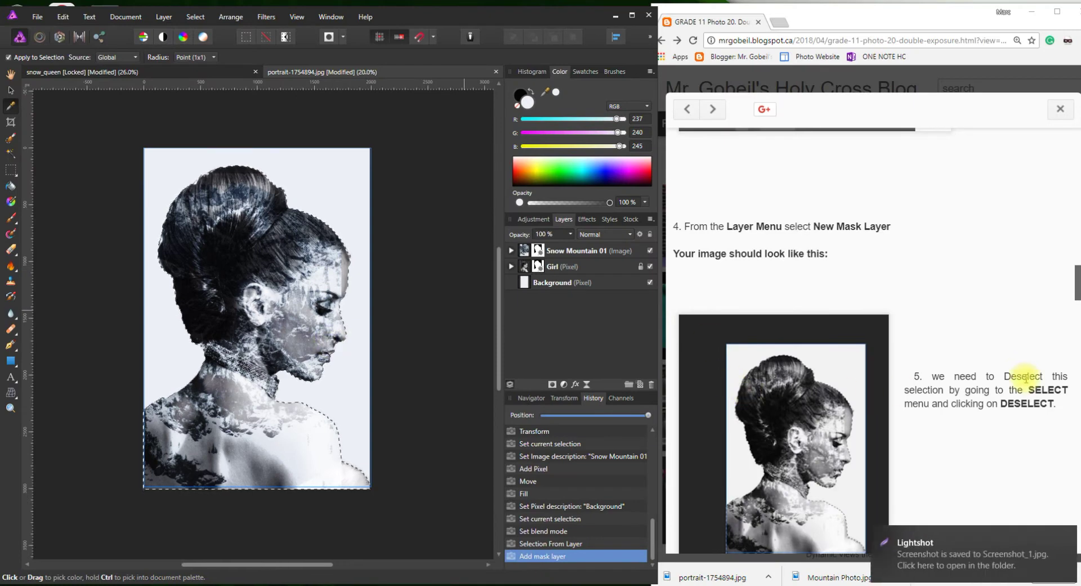
pyautogui.click(957, 380)
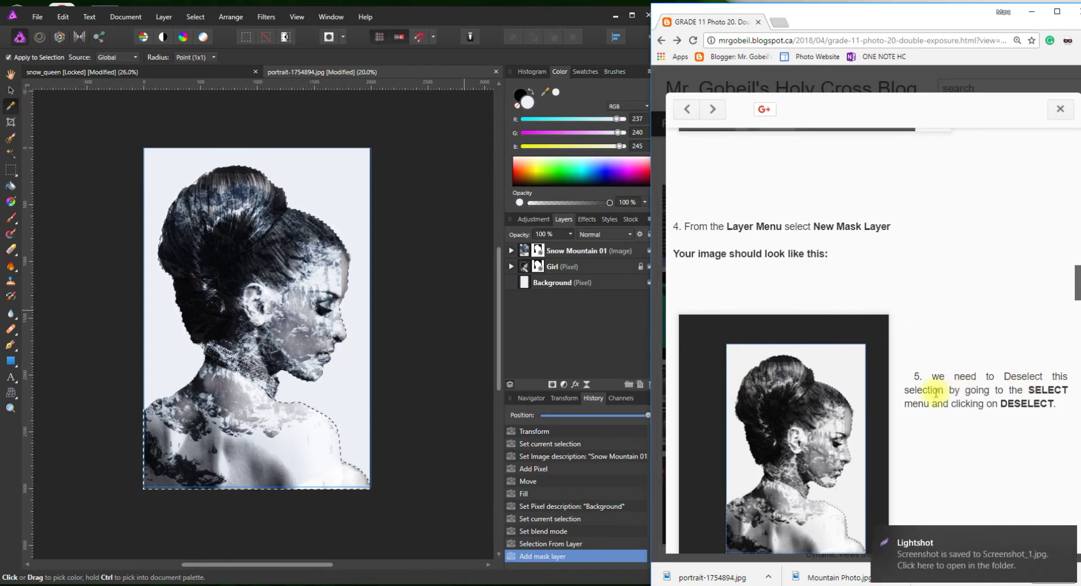
pyautogui.scroll(-5, 936, 392)
pyautogui.scroll(2, 986, 284)
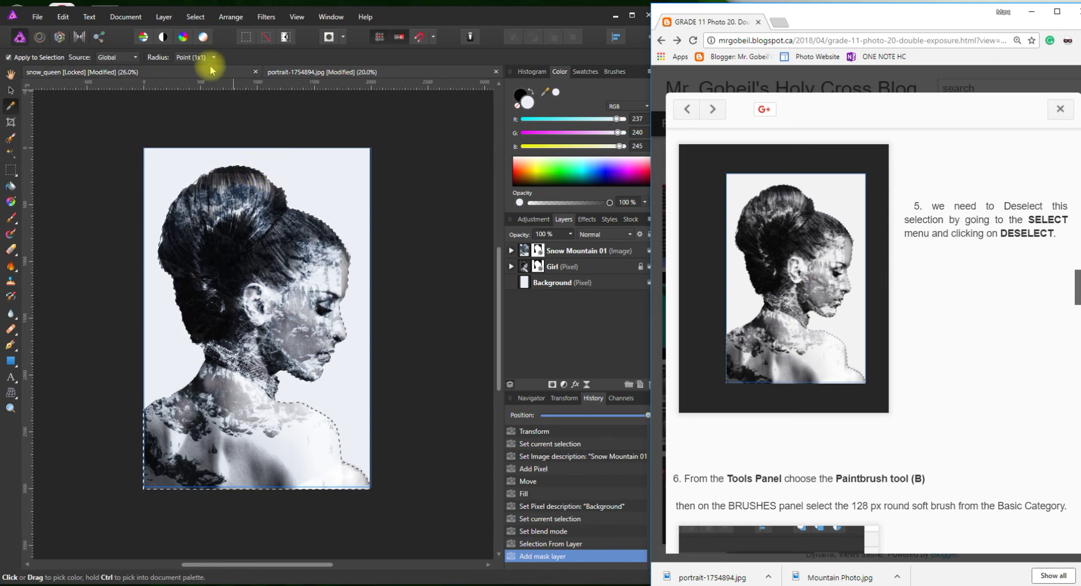
# Clear the Girl-based selection with Select > Deselect
pyautogui.click(164, 18)
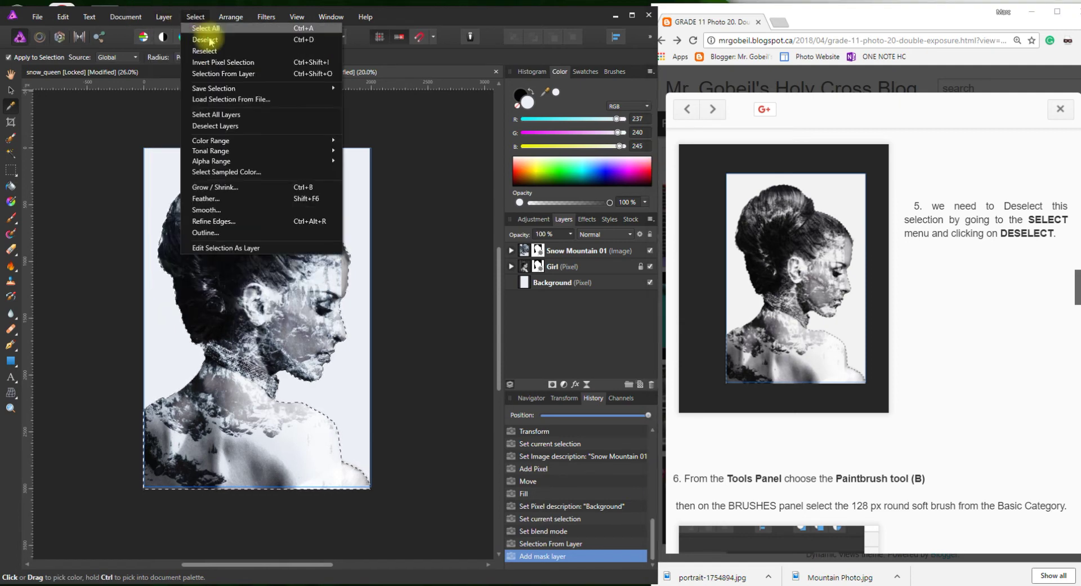
pyautogui.click(208, 39)
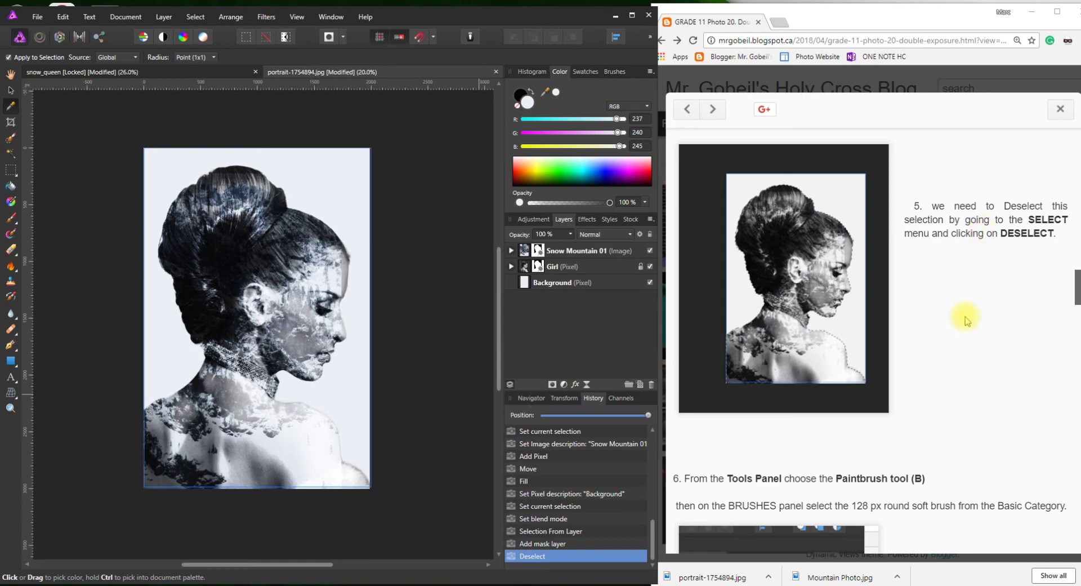
pyautogui.scroll(-3, 965, 319)
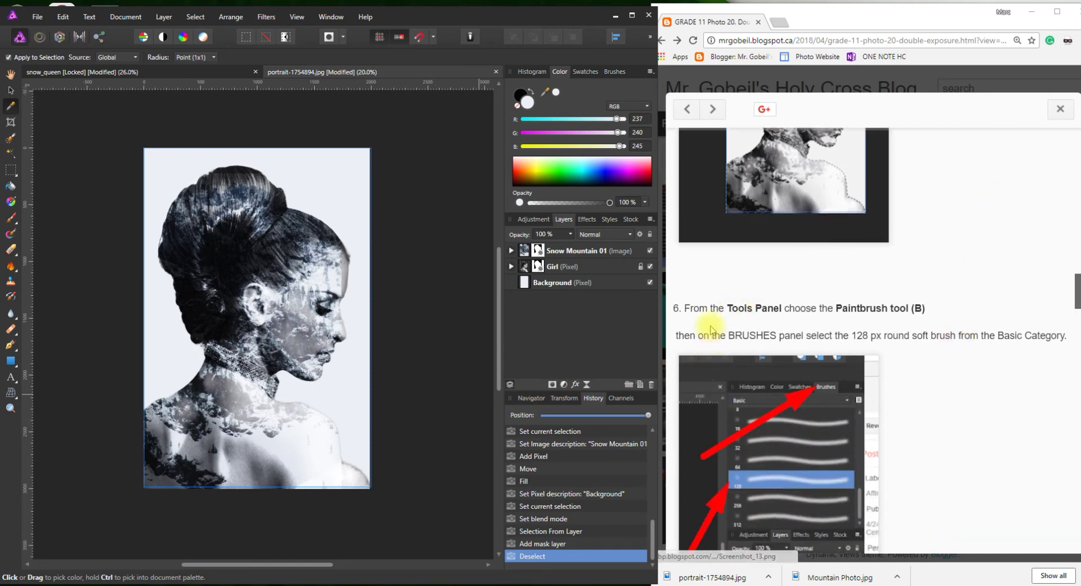
# Set black as primary colour and pick the 128 px soft round Paintbrush from the Basic brushes
pyautogui.click(59, 130)
pyautogui.press('b')
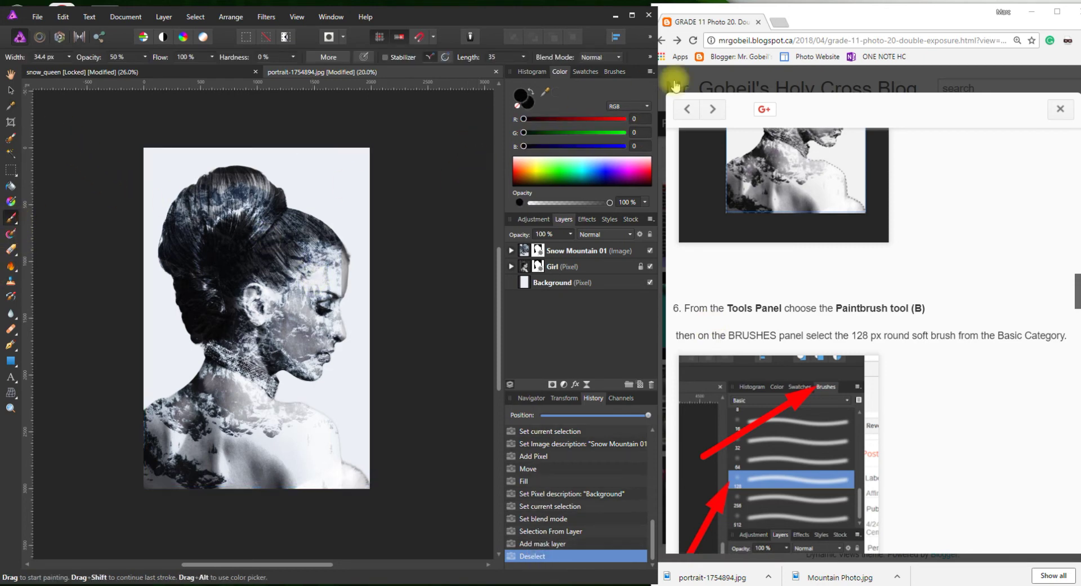
pyautogui.click(614, 72)
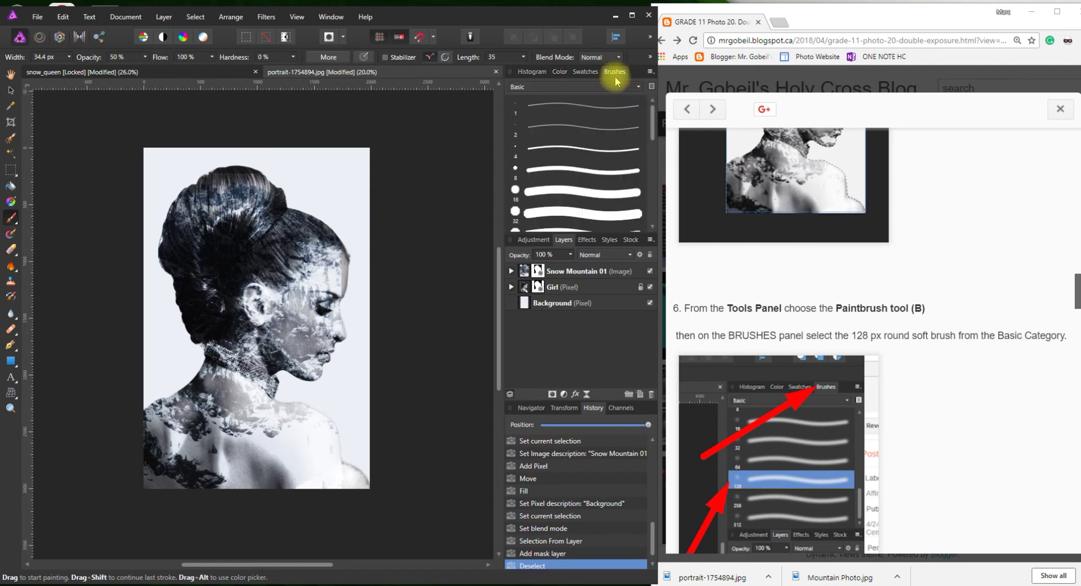
pyautogui.scroll(-2, 888, 358)
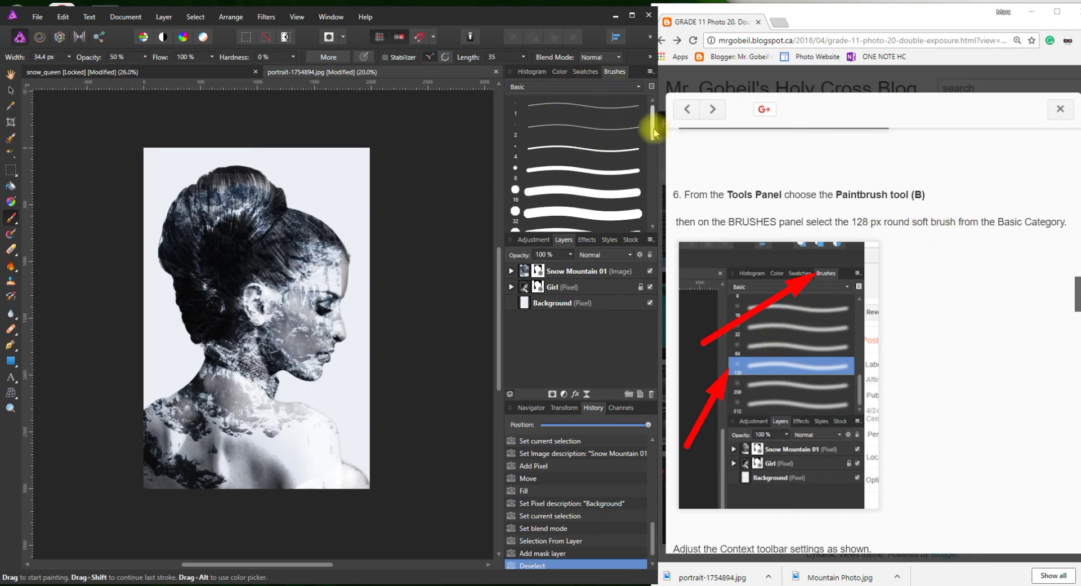
pyautogui.moveTo(655, 132); pyautogui.dragTo(640, 158)
pyautogui.click(518, 148)
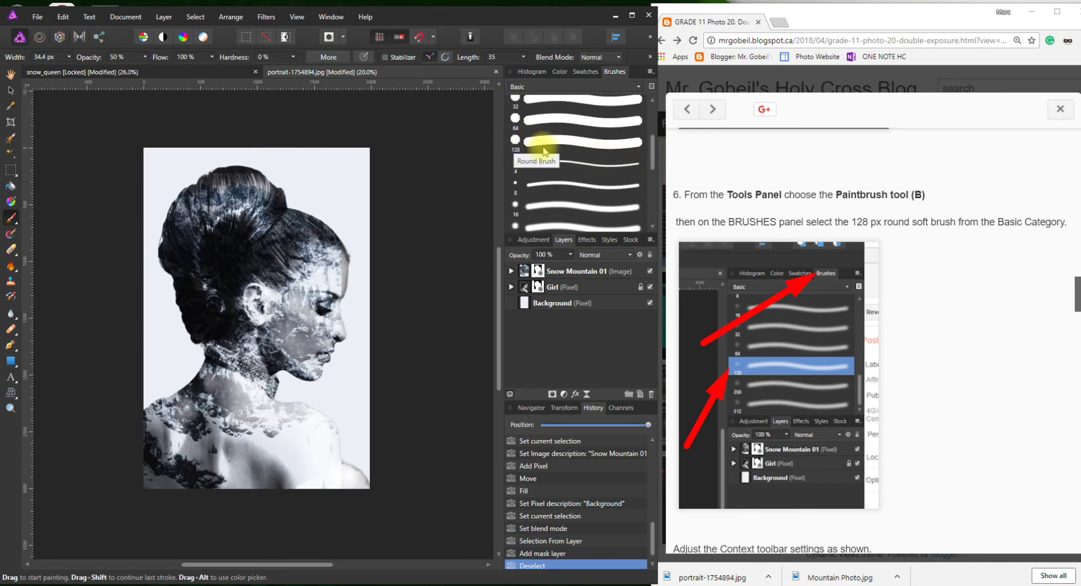
pyautogui.click(544, 150)
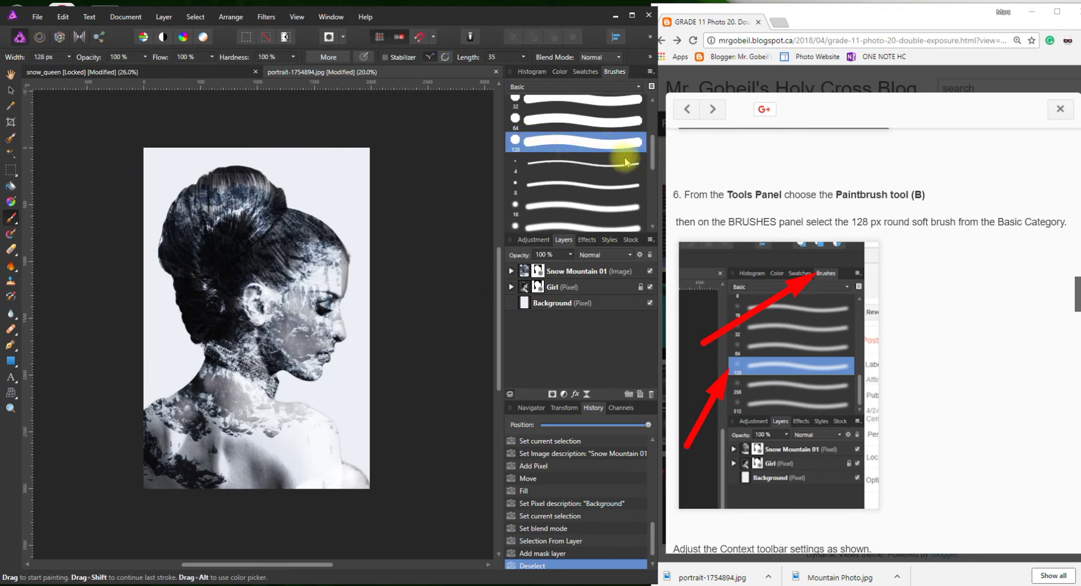
pyautogui.moveTo(652, 171); pyautogui.dragTo(652, 224)
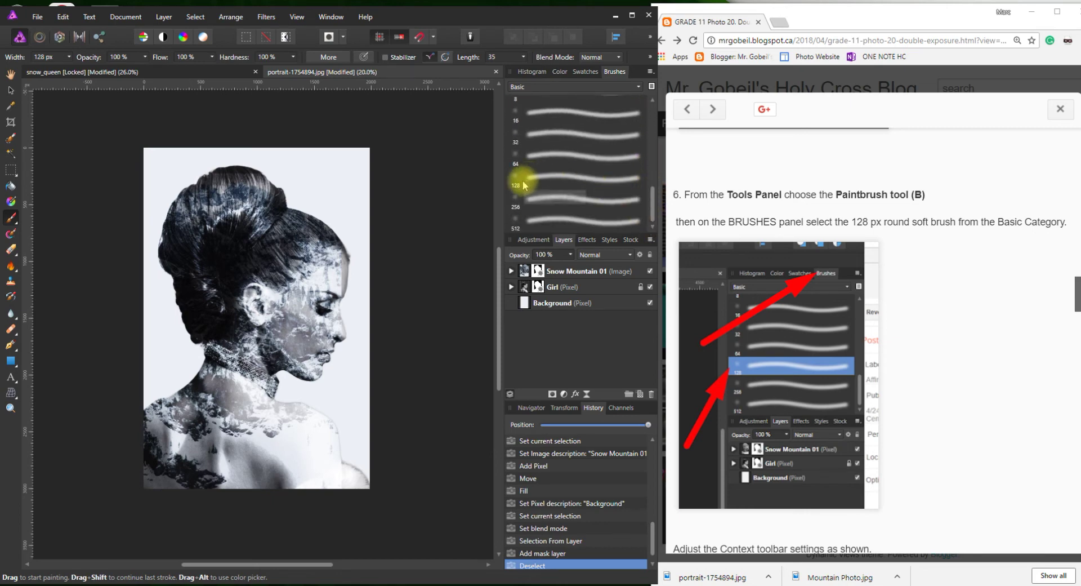
pyautogui.click(560, 177)
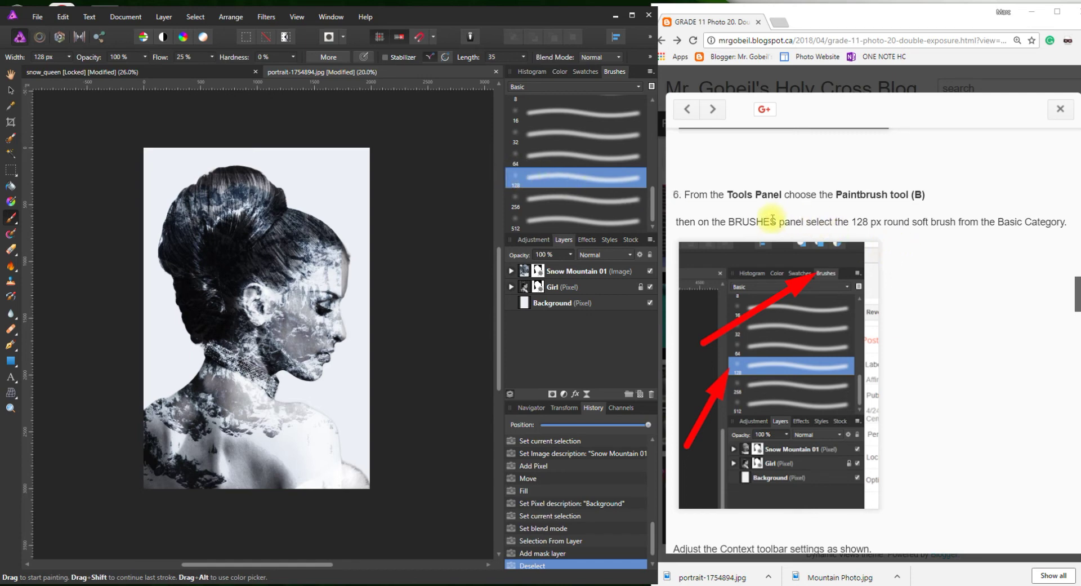
pyautogui.scroll(-4, 1018, 234)
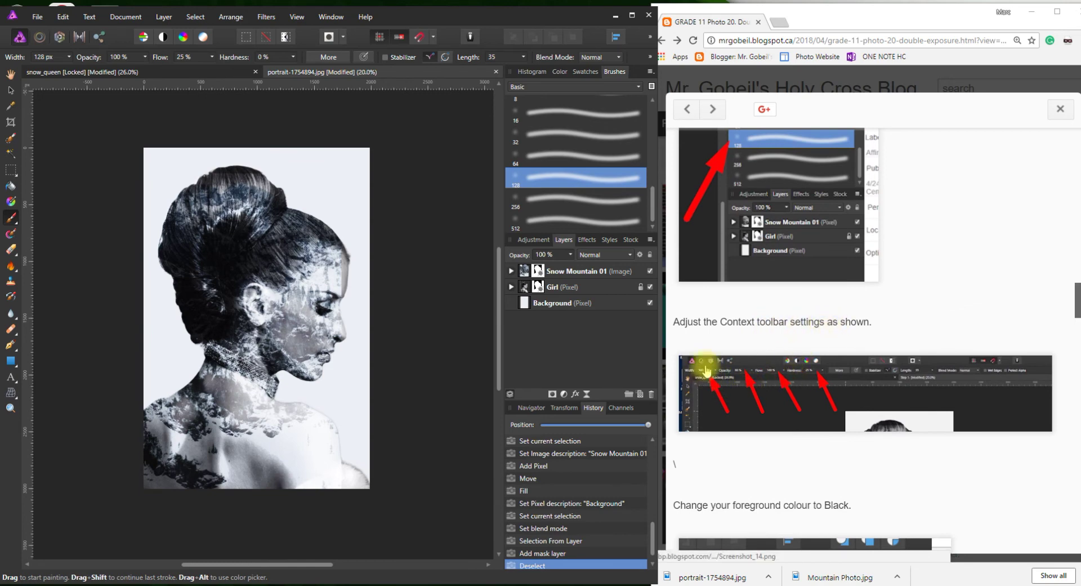
# Open the tutorial's Screenshot_14.png brush-settings screenshot in a new tab at full size
pyautogui.rightClick(891, 384)
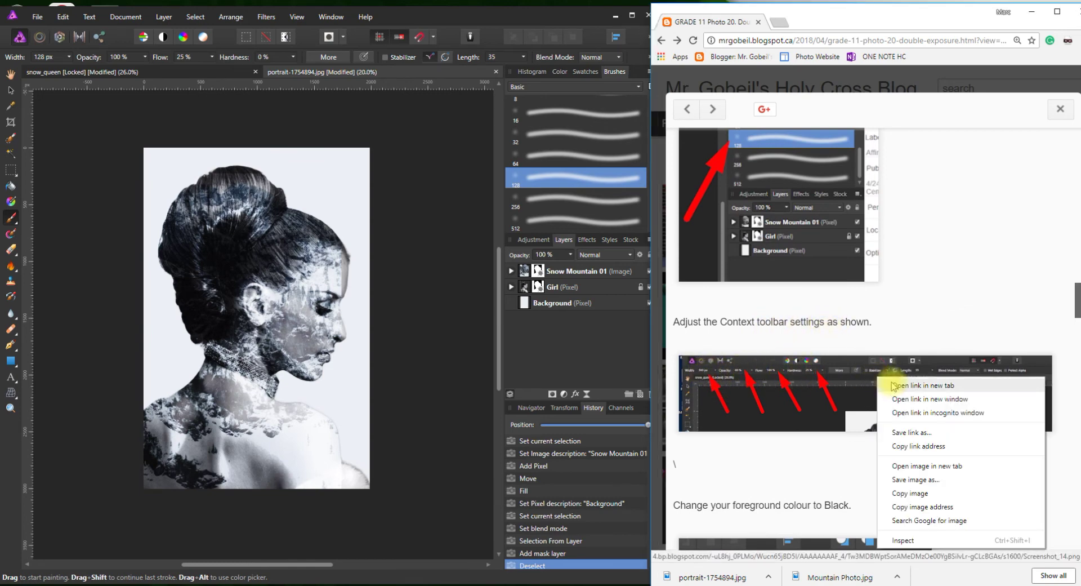
pyautogui.click(895, 385)
pyautogui.click(819, 22)
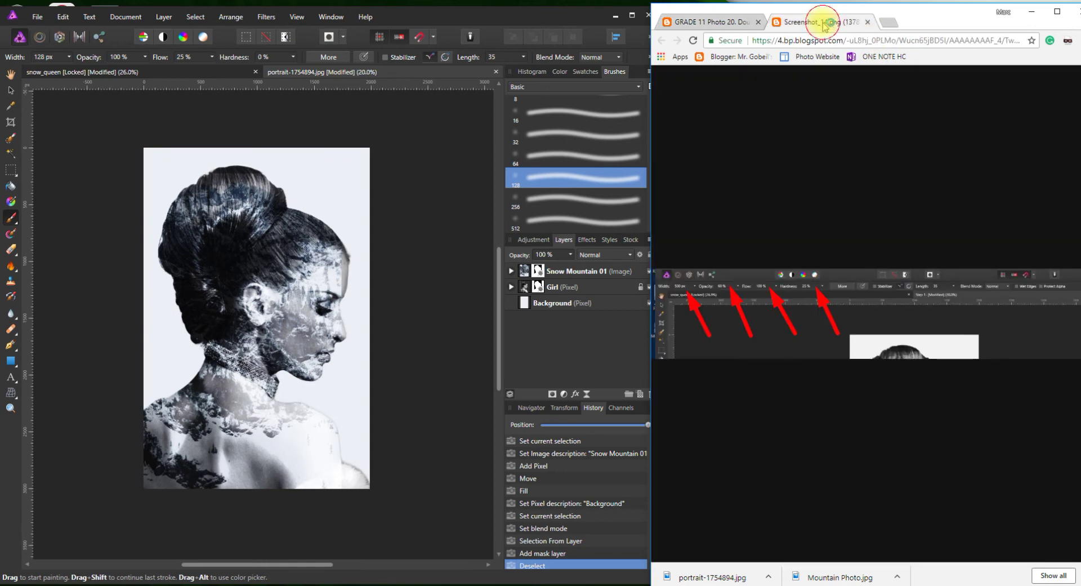
pyautogui.click(725, 294)
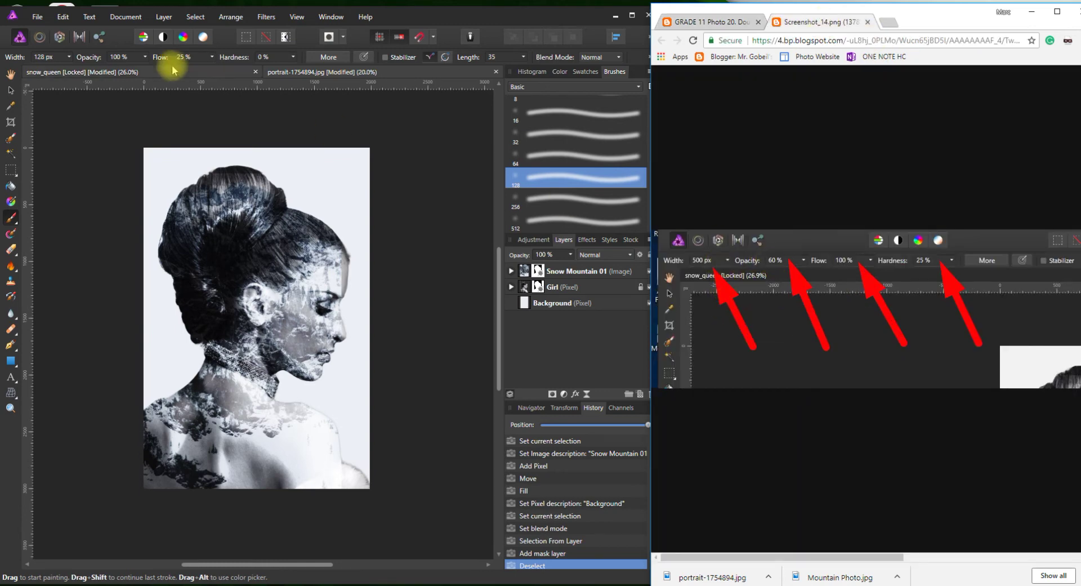
# Set the brush to 500 px width, 60% opacity, 100% flow and 25% hardness
pyautogui.click(40, 56)
pyautogui.write('500')
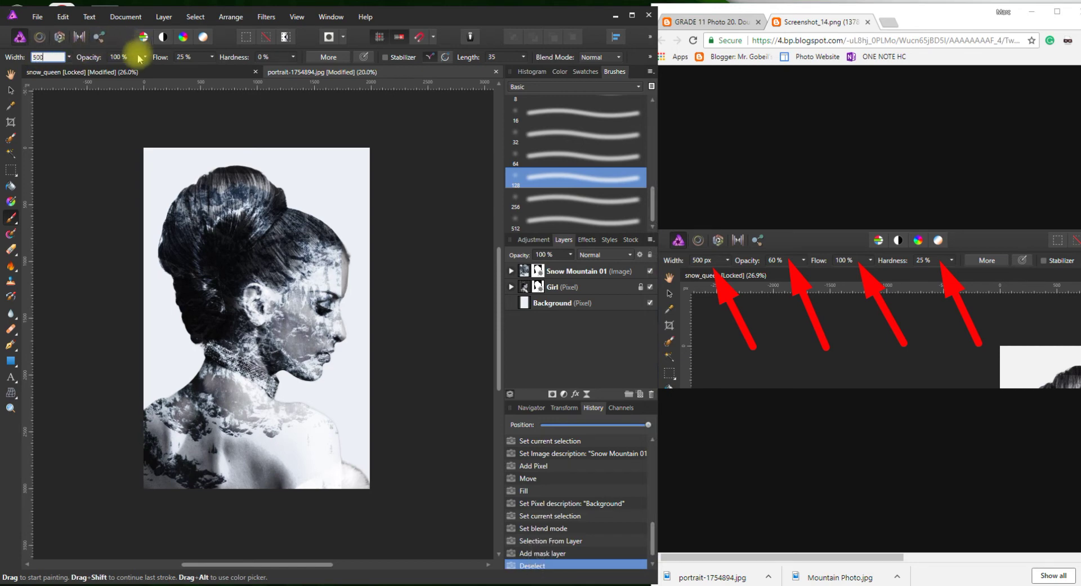
pyautogui.click(132, 57)
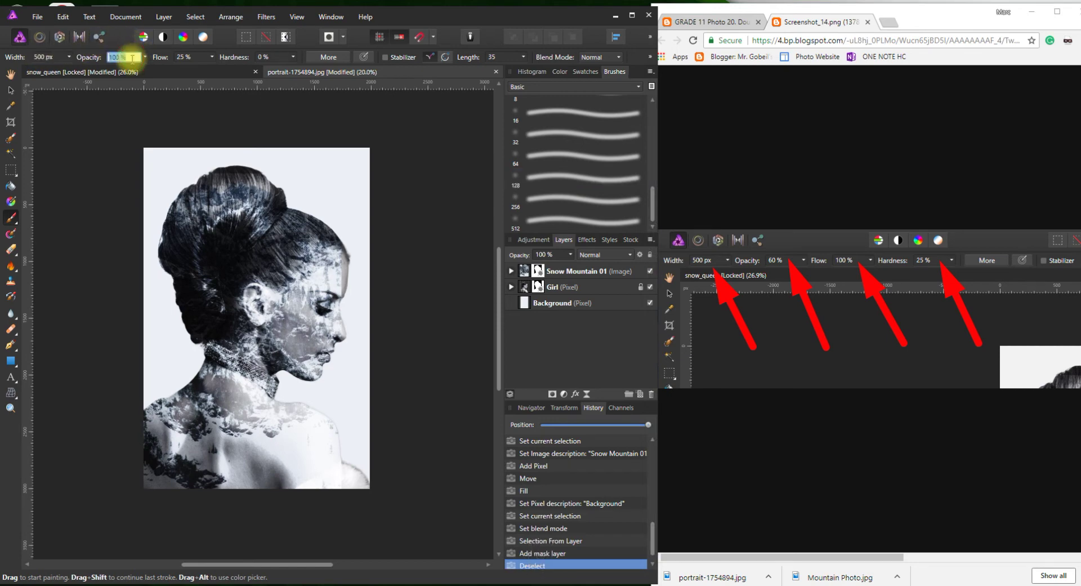
pyautogui.write('60')
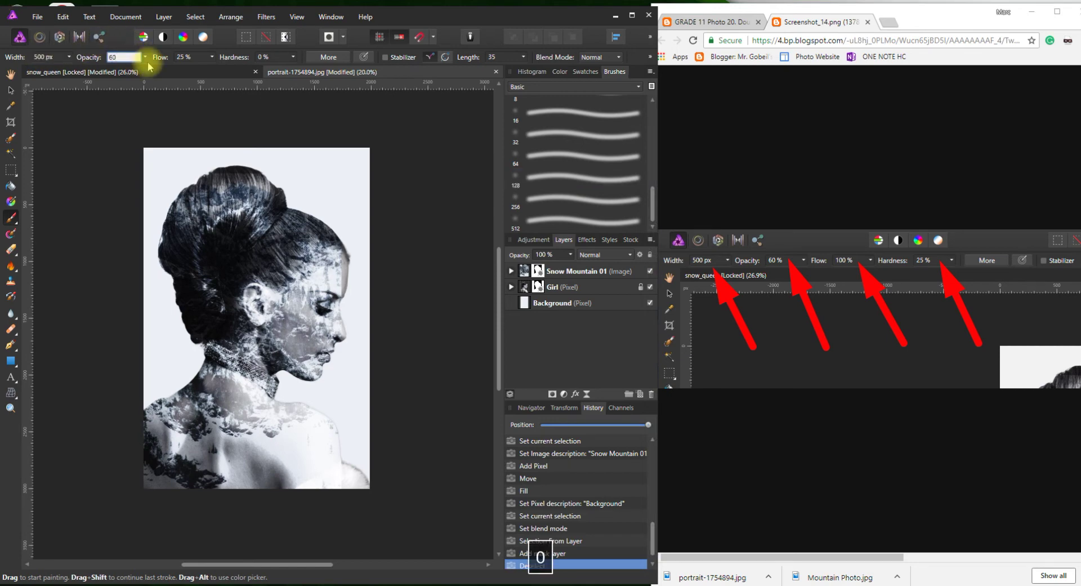
pyautogui.click(213, 57)
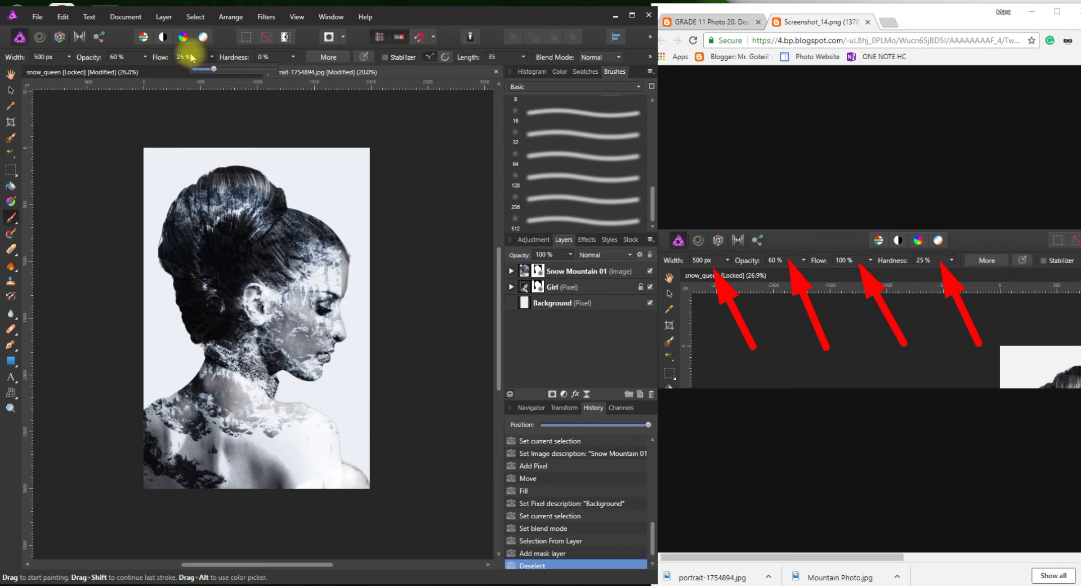
pyautogui.click(190, 57)
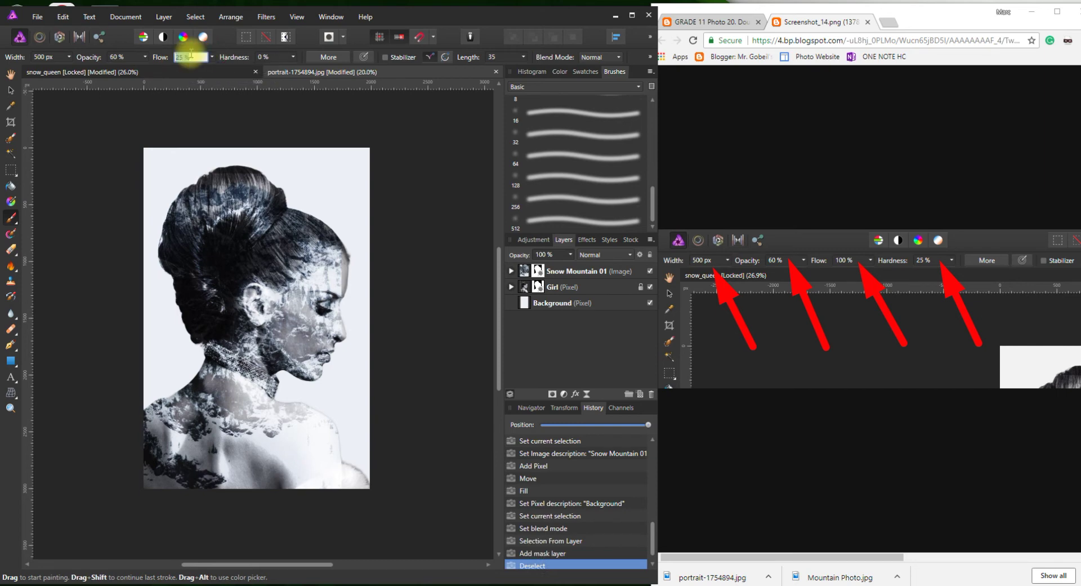
pyautogui.write('100')
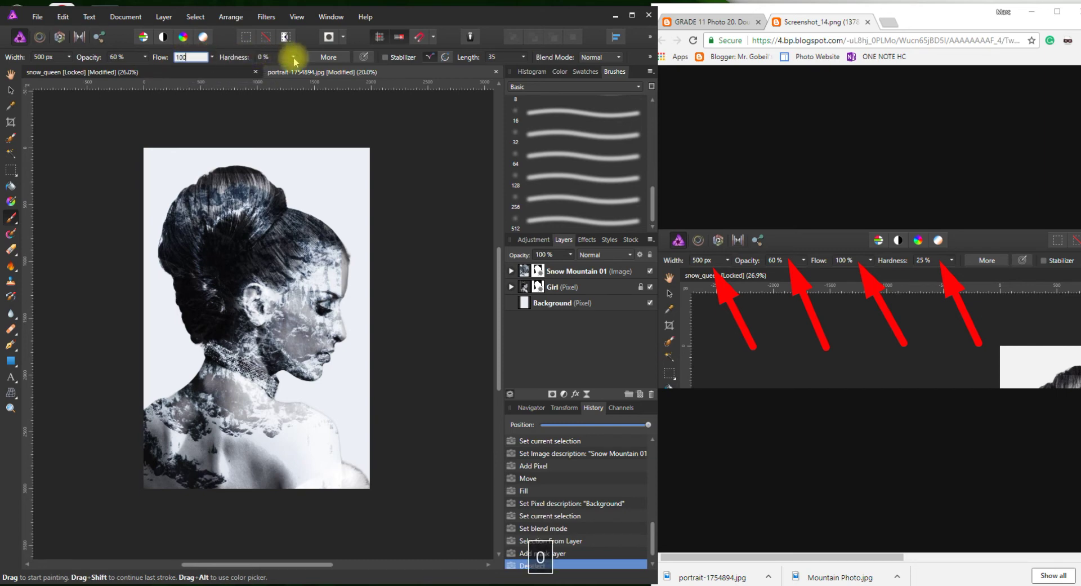
pyautogui.press('Return')
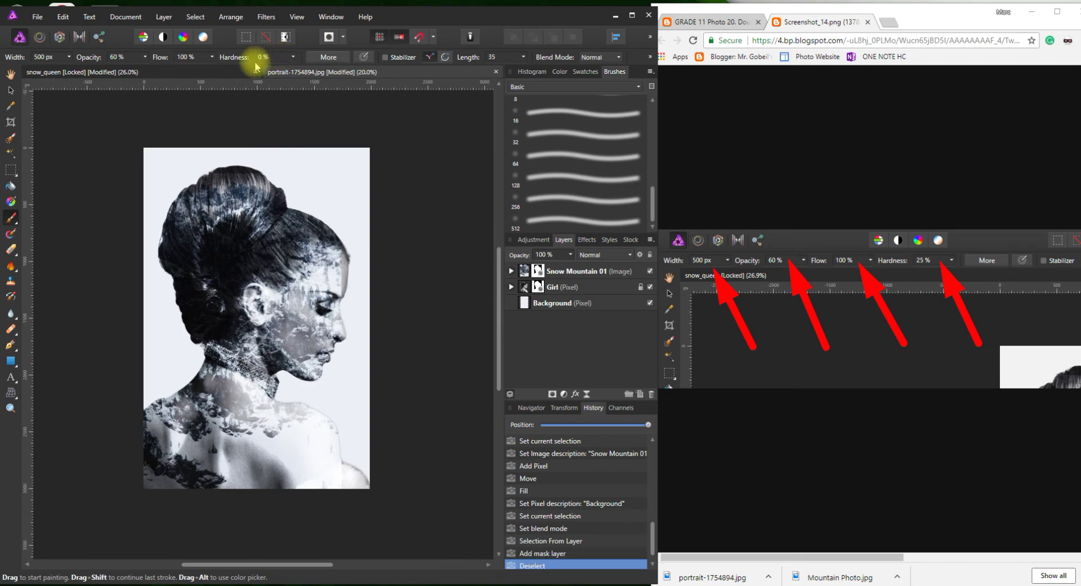
pyautogui.click(273, 56)
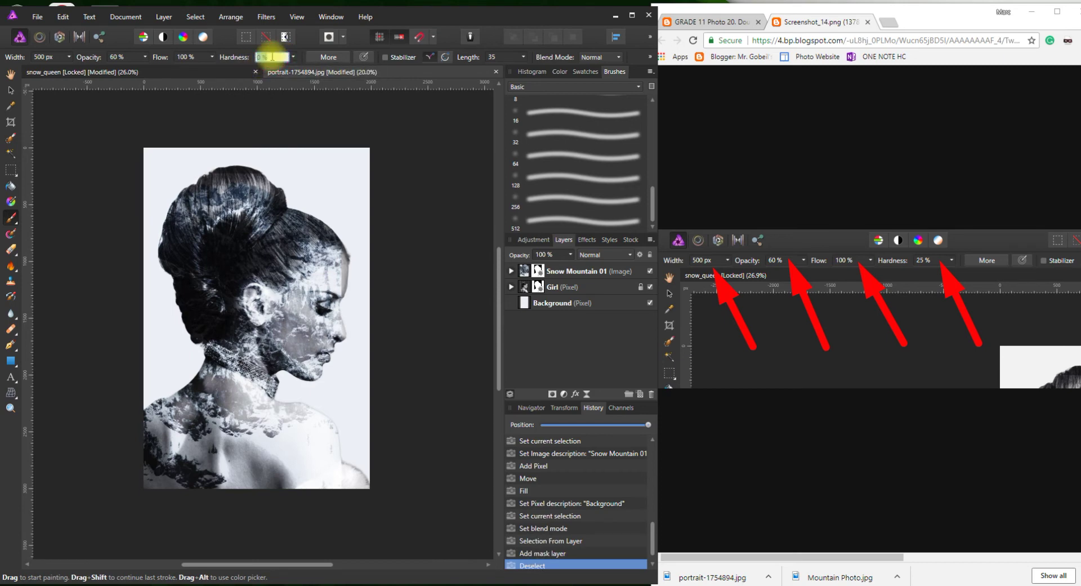
pyautogui.write('25')
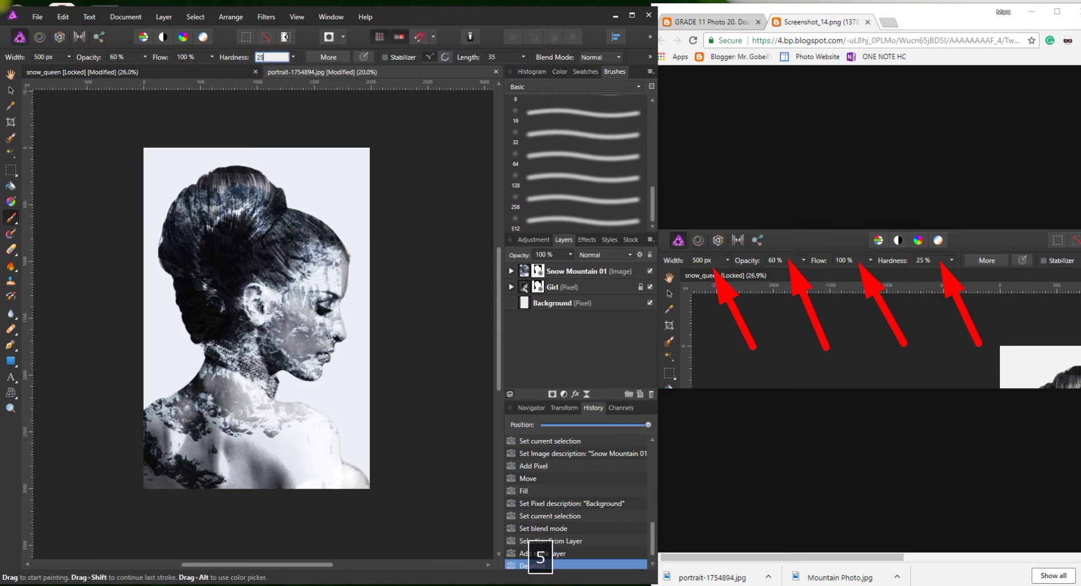
# Set the foreground colour to pure black (000000) and close the Color Chooser
pyautogui.click(723, 22)
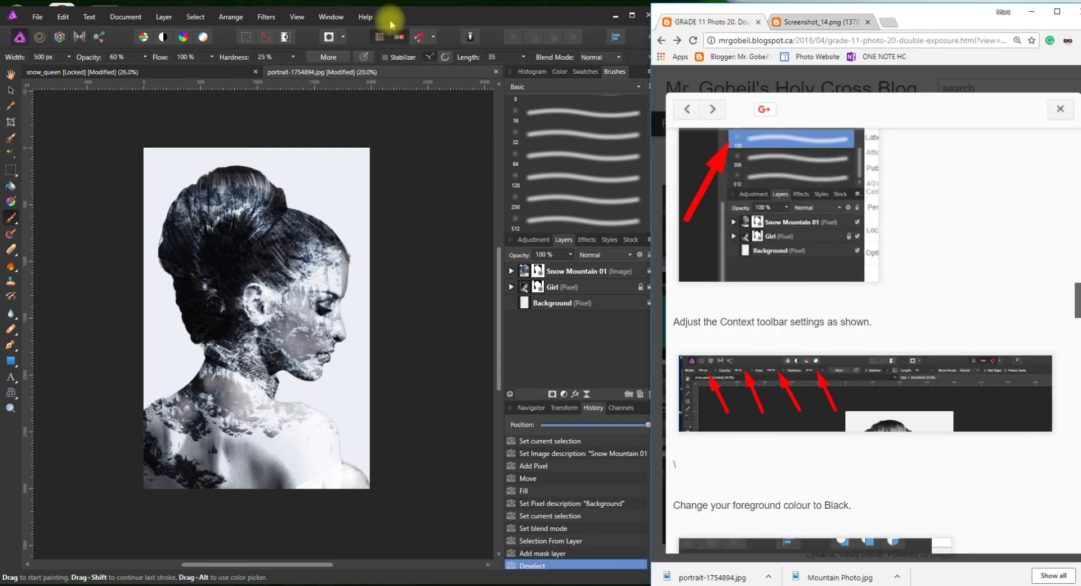
pyautogui.scroll(-2, 832, 344)
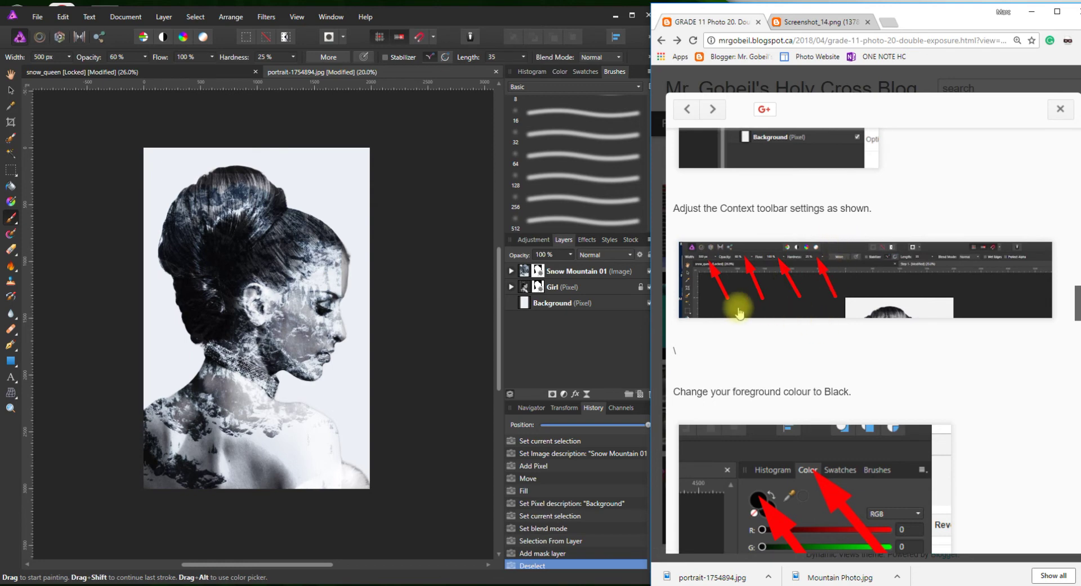
pyautogui.scroll(-1, 716, 381)
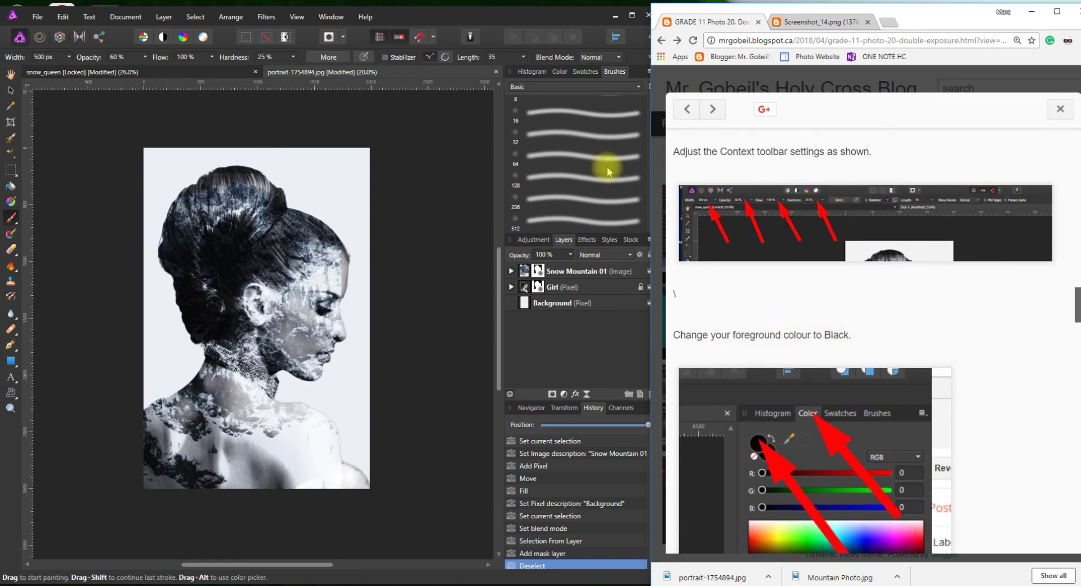
pyautogui.click(558, 73)
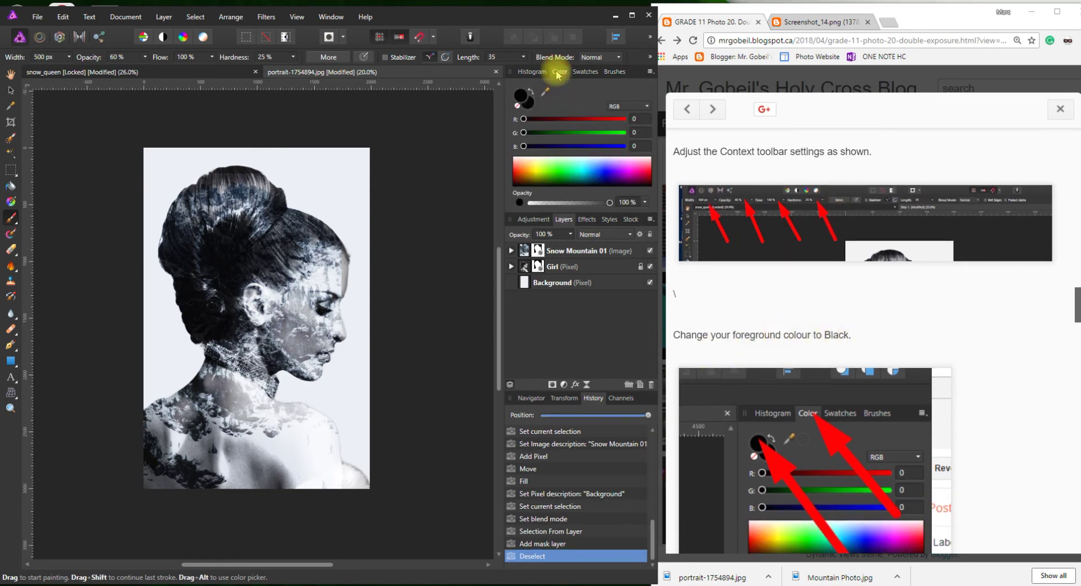
pyautogui.doubleClick(519, 97)
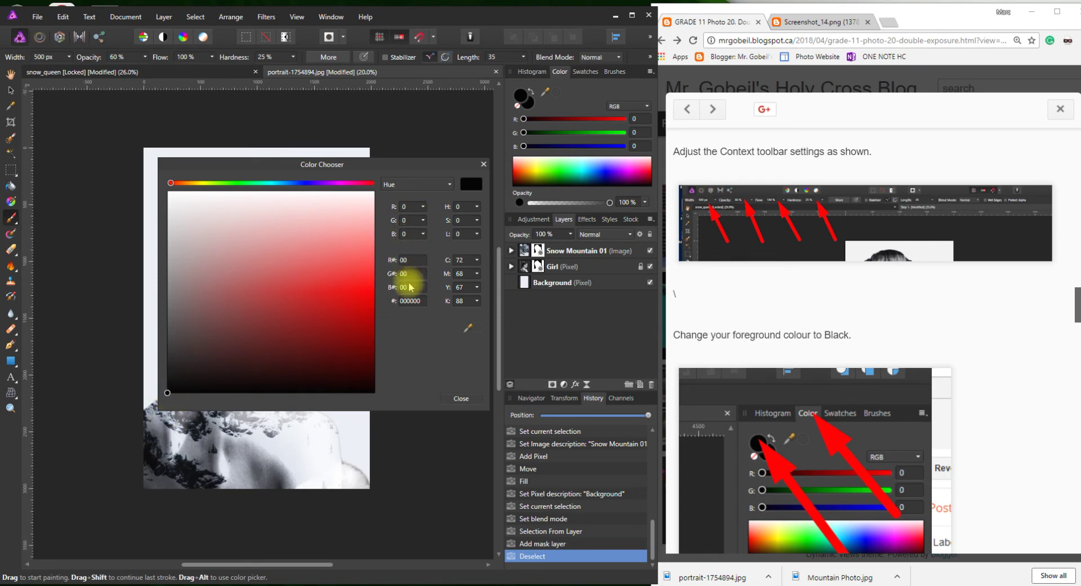
pyautogui.click(482, 164)
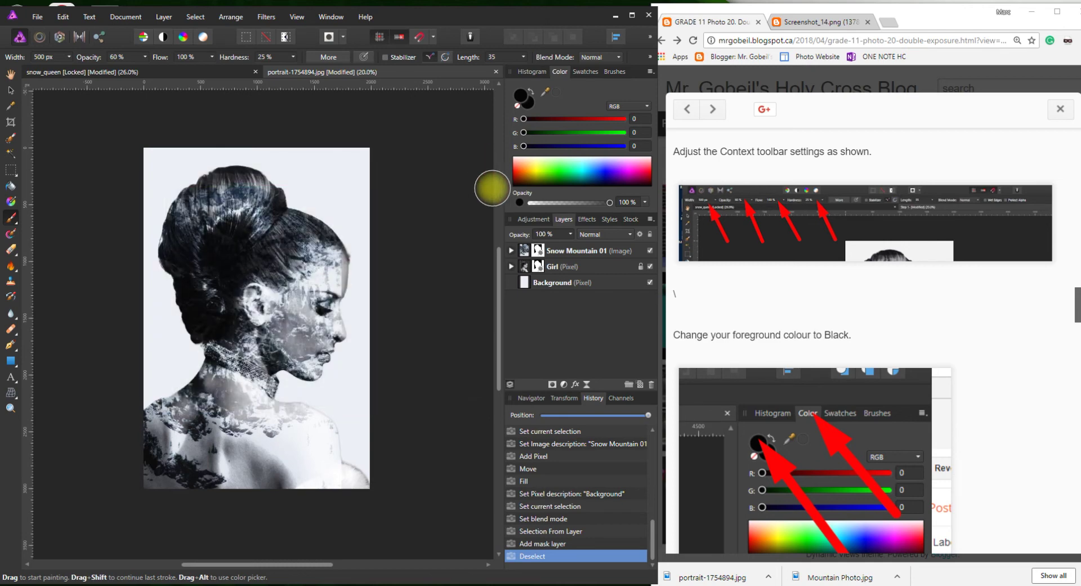
# Paint black down the cheek toward the neck, undoing and redoing strokes as needed
pyautogui.scroll(-4, 827, 228)
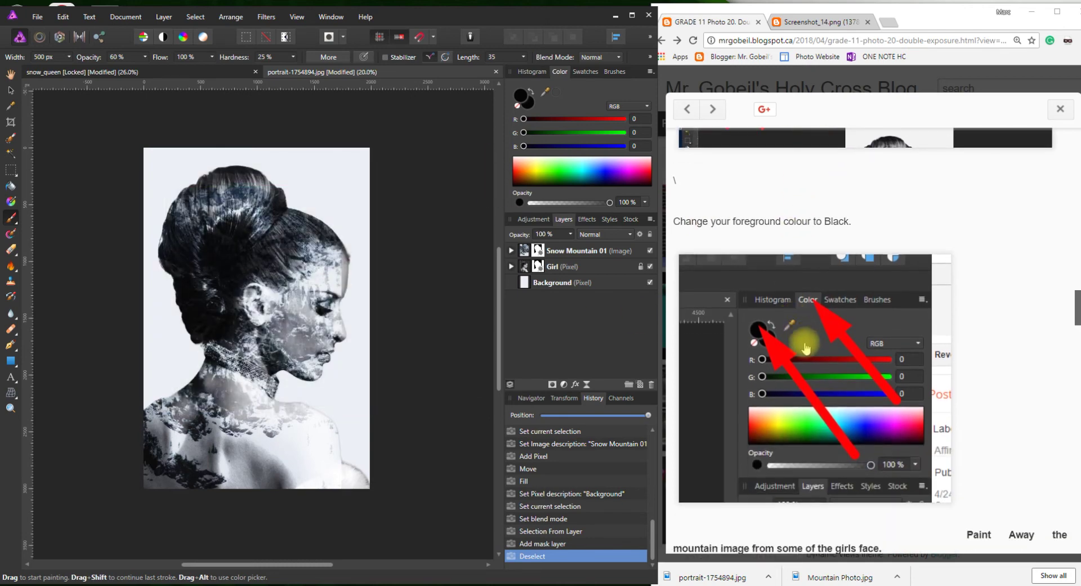
pyautogui.scroll(-1, 805, 355)
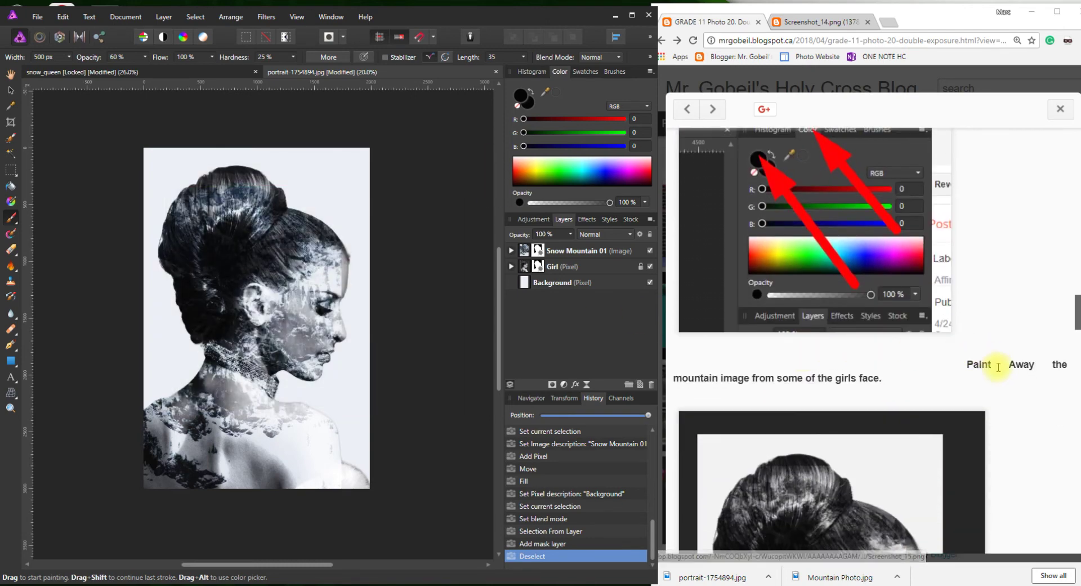
pyautogui.scroll(-1, 918, 409)
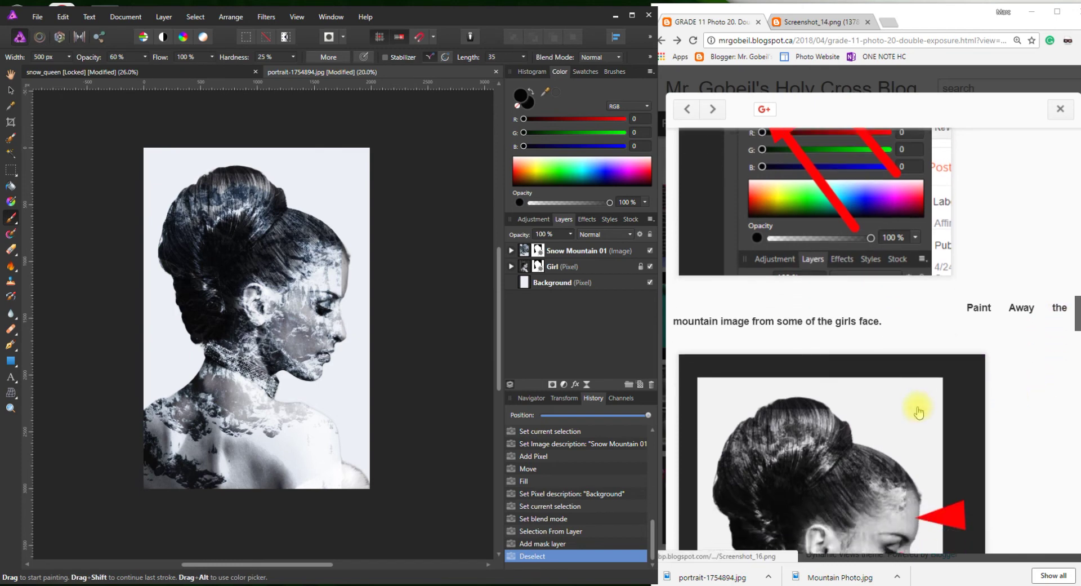
pyautogui.scroll(-3, 816, 356)
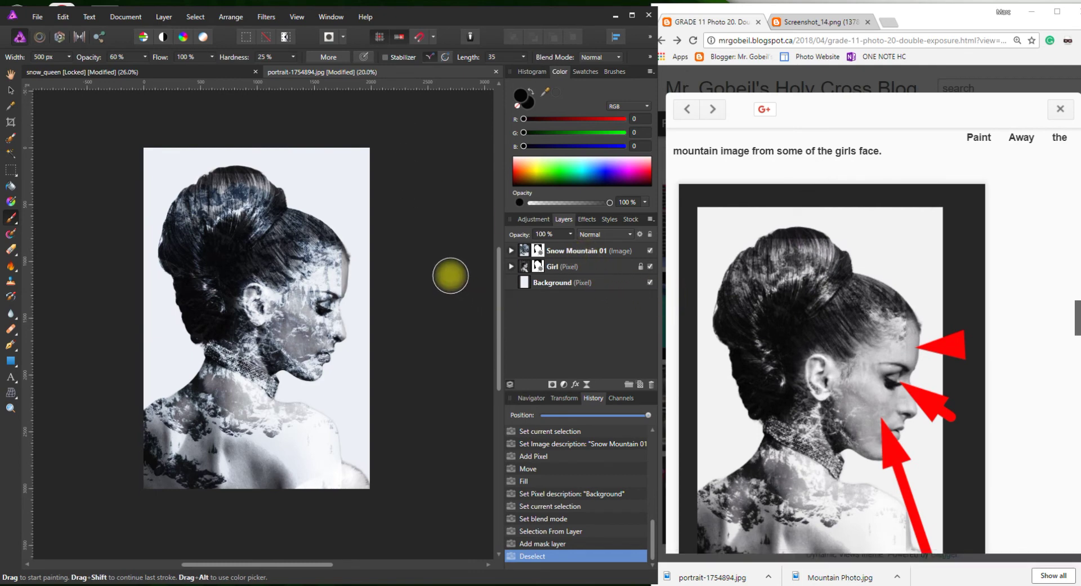
pyautogui.click(450, 276)
pyautogui.moveTo(326, 213); pyautogui.dragTo(327, 294)
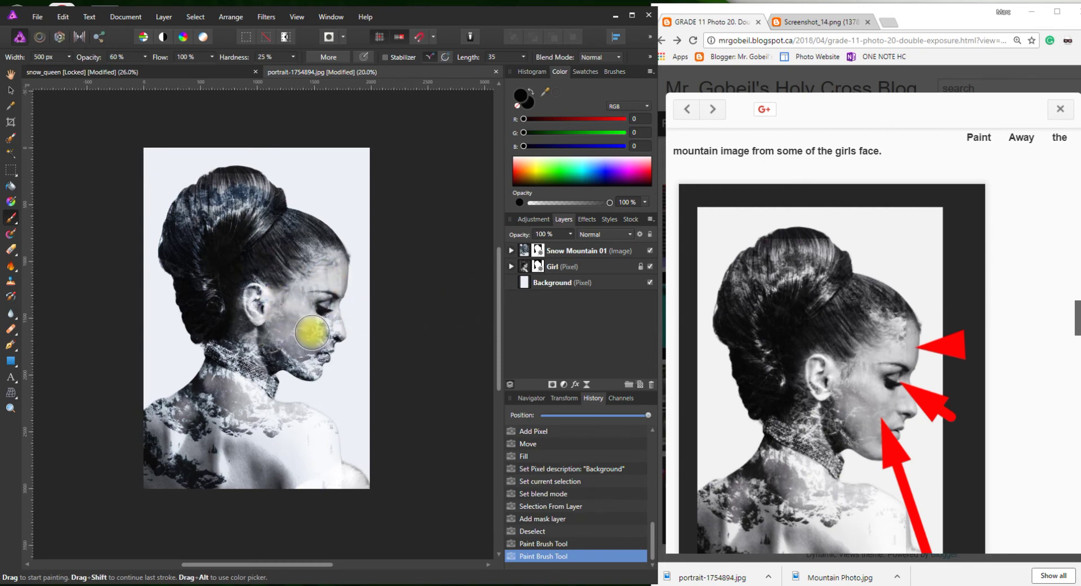
pyautogui.hotkey('ctrl', 'z')
pyautogui.hotkey('ctrl', 'z')
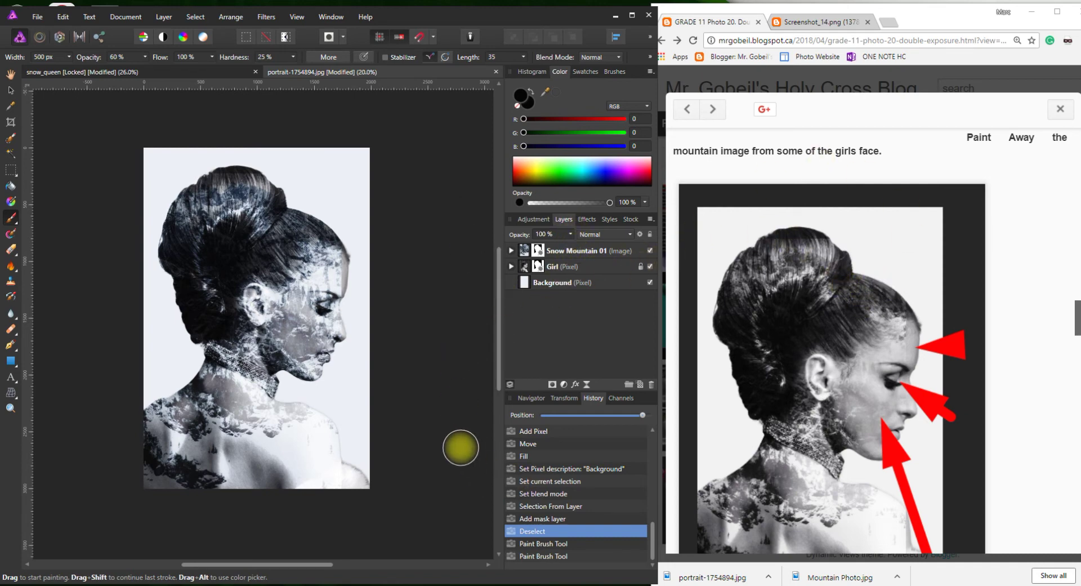
pyautogui.moveTo(333, 295)
pyautogui.mouseDown()
pyautogui.moveTo(290, 321)
pyautogui.moveTo(230, 322)
pyautogui.moveTo(236, 353)
pyautogui.mouseUp()
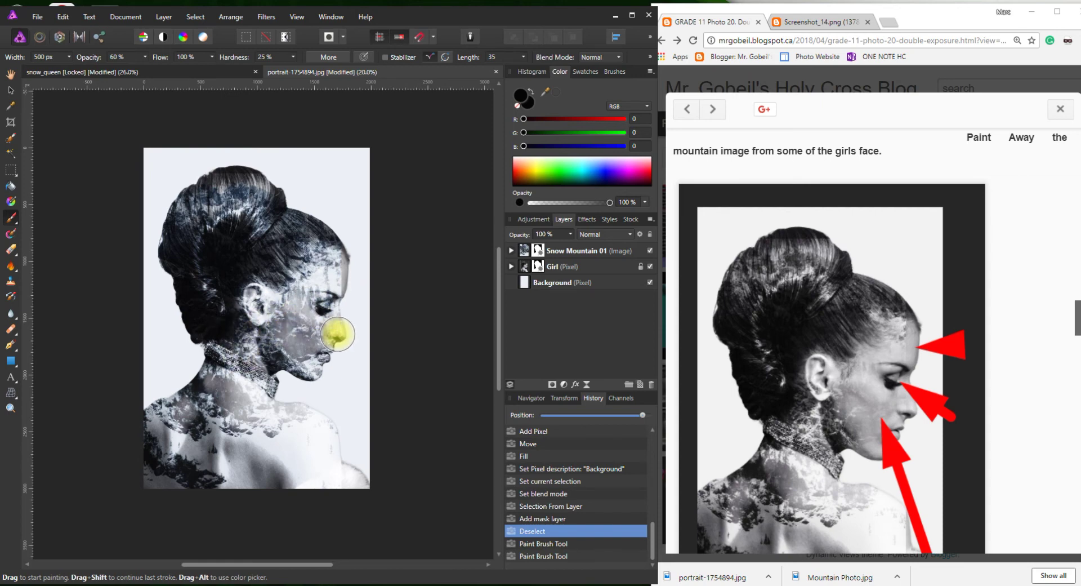
pyautogui.hotkey('ctrl', 'shift', 'z')
pyautogui.hotkey('ctrl', 'shift', 'z')
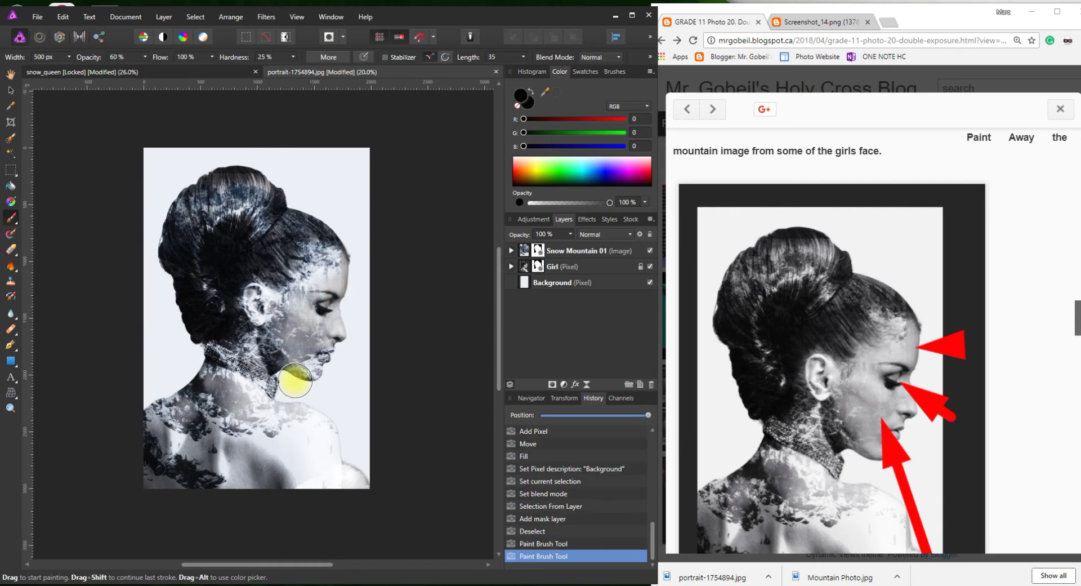
# Paint away the remaining mountain texture on the cheek, jaw, nose, neck and ear
pyautogui.moveTo(349, 293); pyautogui.dragTo(338, 315)
pyautogui.click(314, 346)
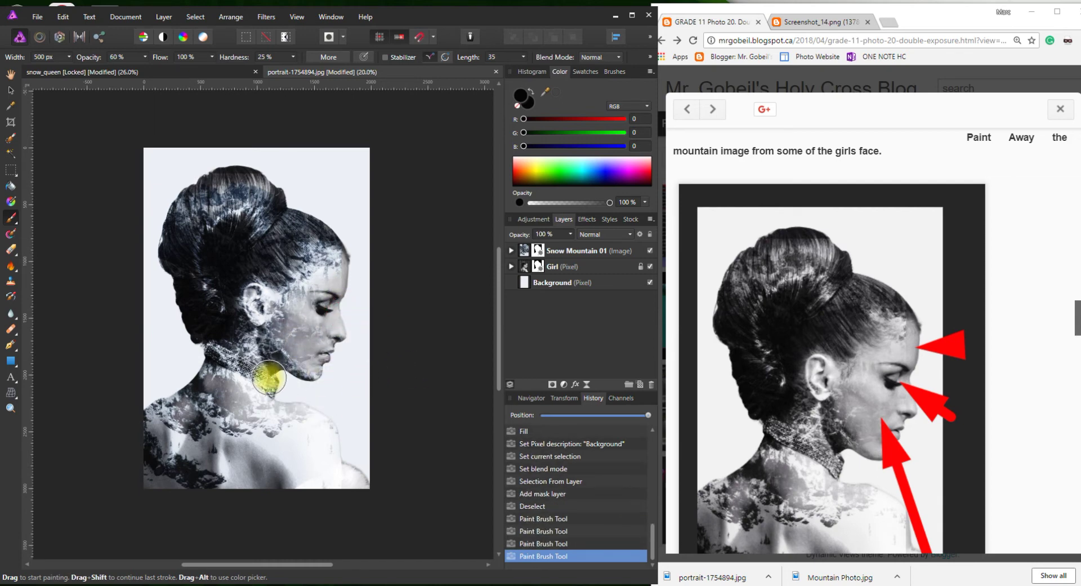
pyautogui.moveTo(287, 354)
pyautogui.mouseDown()
pyautogui.moveTo(275, 290)
pyautogui.moveTo(288, 296)
pyautogui.moveTo(355, 260)
pyautogui.mouseUp()
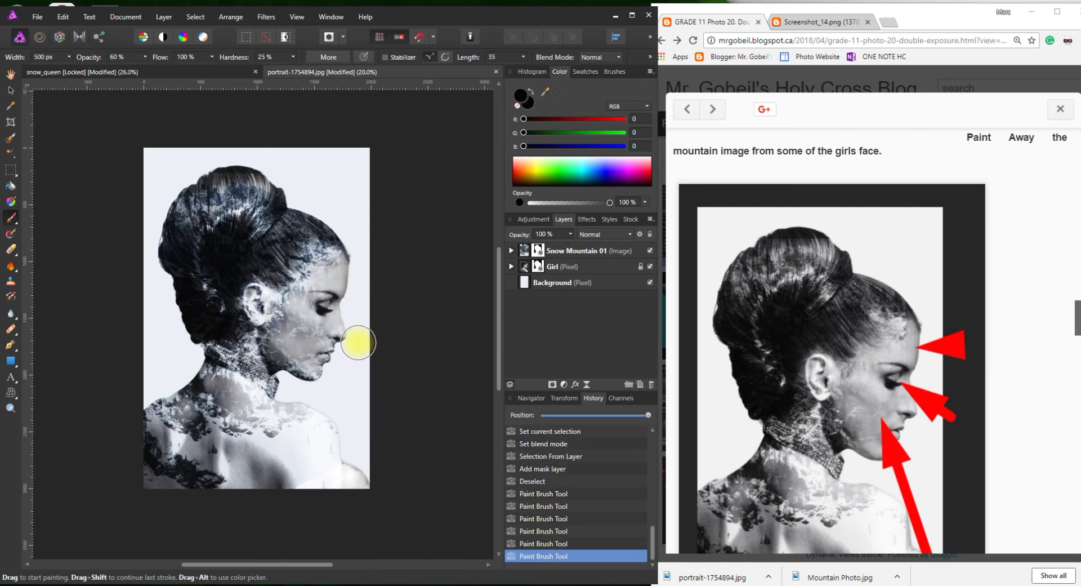
pyautogui.moveTo(347, 322)
pyautogui.mouseDown()
pyautogui.moveTo(369, 406)
pyautogui.moveTo(328, 345)
pyautogui.moveTo(327, 358)
pyautogui.moveTo(342, 307)
pyautogui.moveTo(316, 351)
pyautogui.mouseUp()
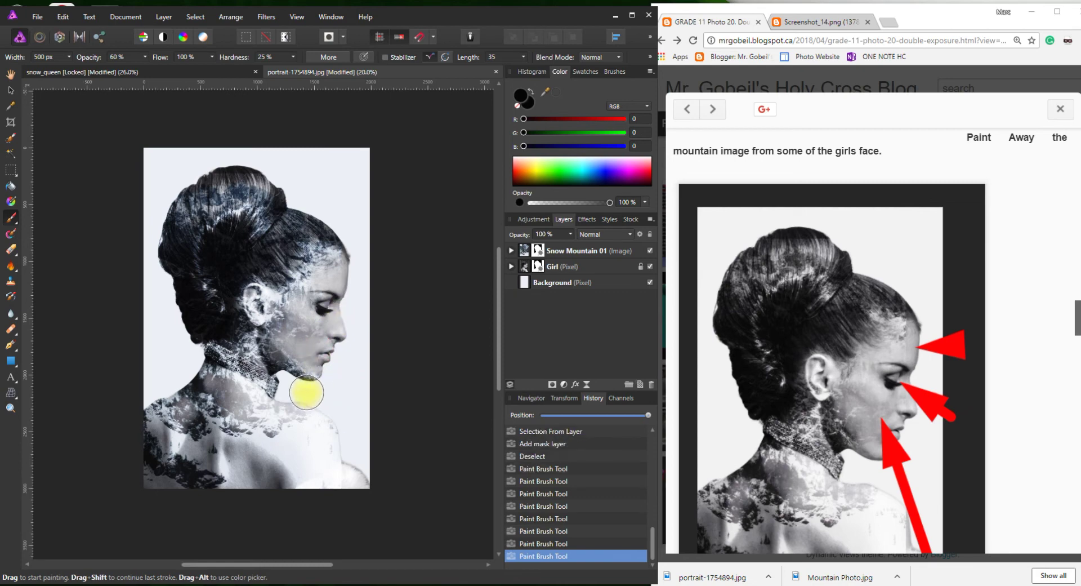
pyautogui.moveTo(306, 393)
pyautogui.mouseDown()
pyautogui.moveTo(304, 379)
pyautogui.moveTo(398, 465)
pyautogui.mouseUp()
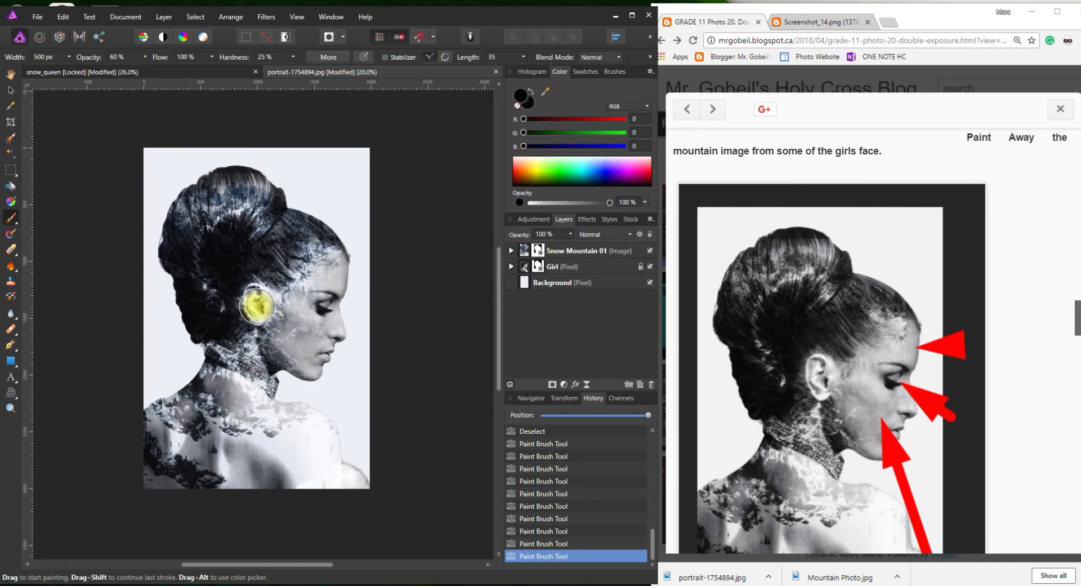
pyautogui.click(259, 305)
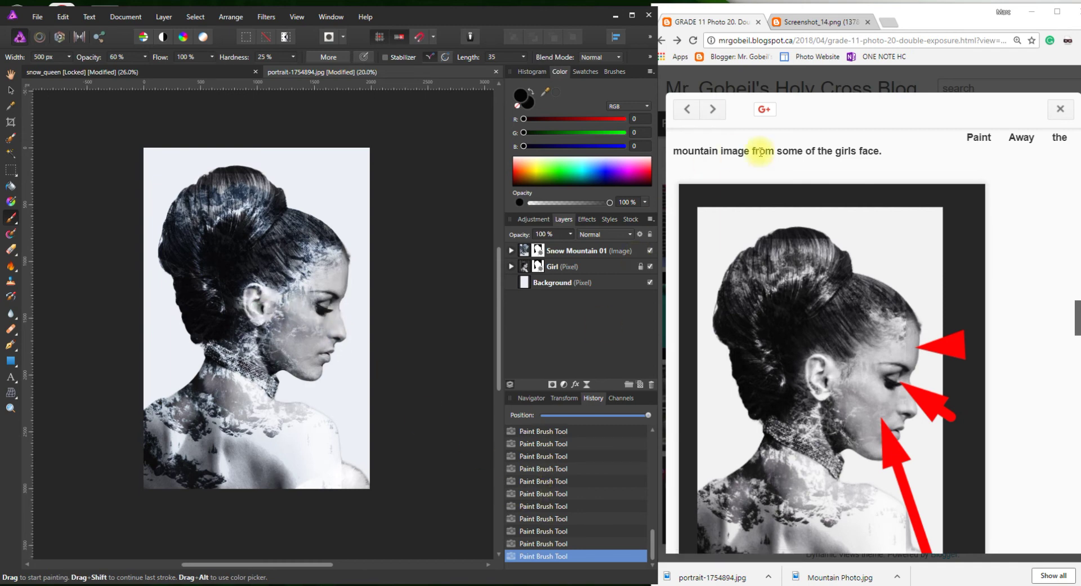
# Select the Snow Mountain 01 layer itself rather than its mask in the Layers panel
pyautogui.scroll(-5, 1007, 235)
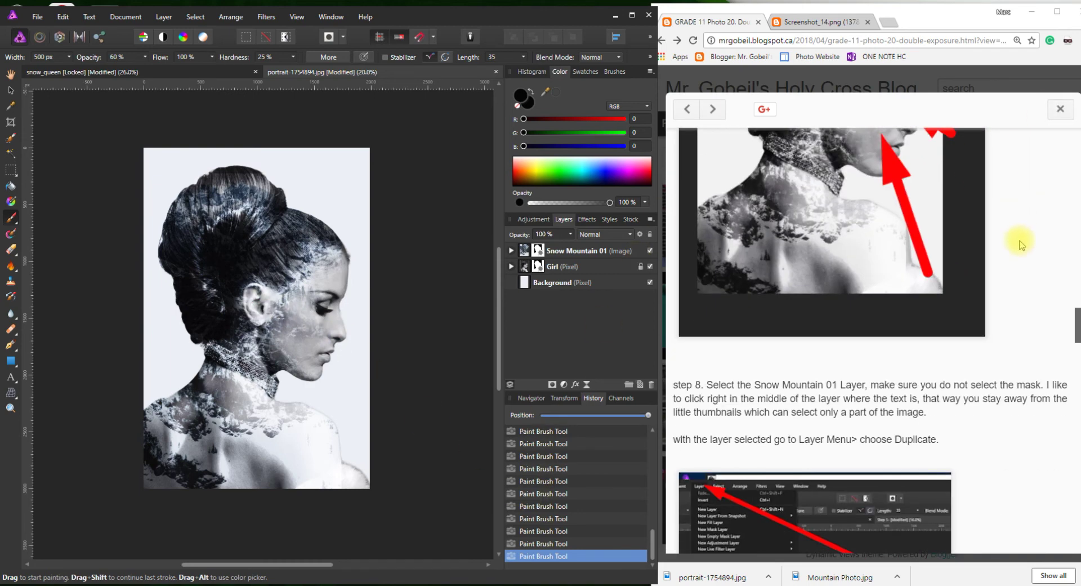
pyautogui.scroll(-2, 1022, 258)
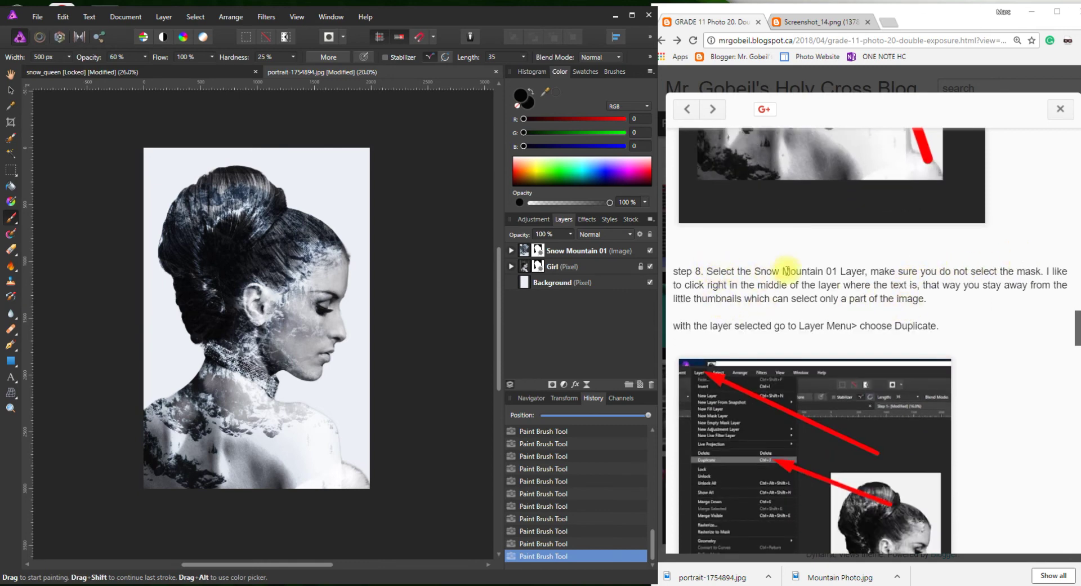
pyautogui.click(559, 251)
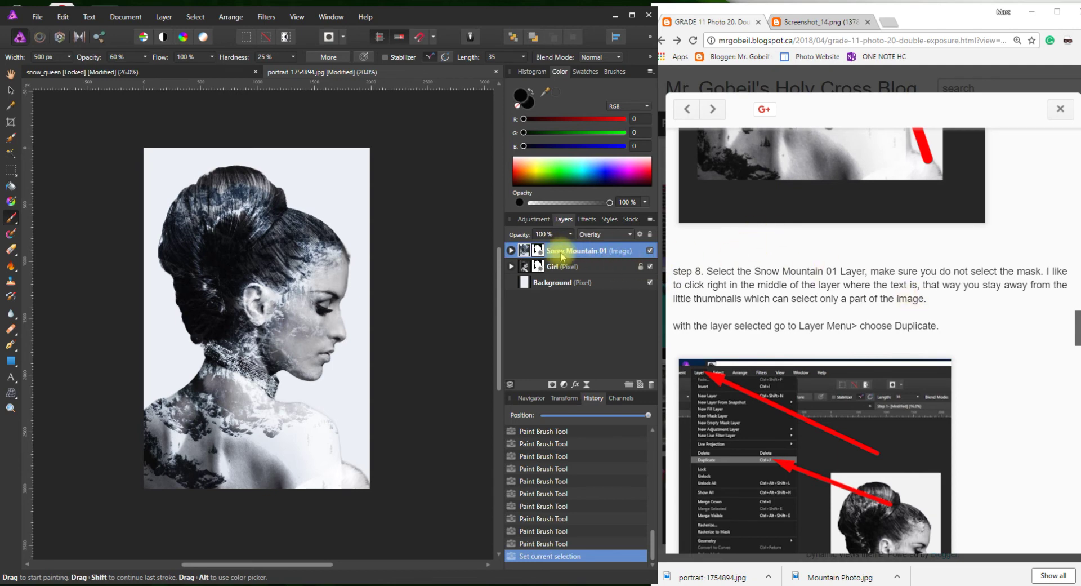
pyautogui.click(538, 250)
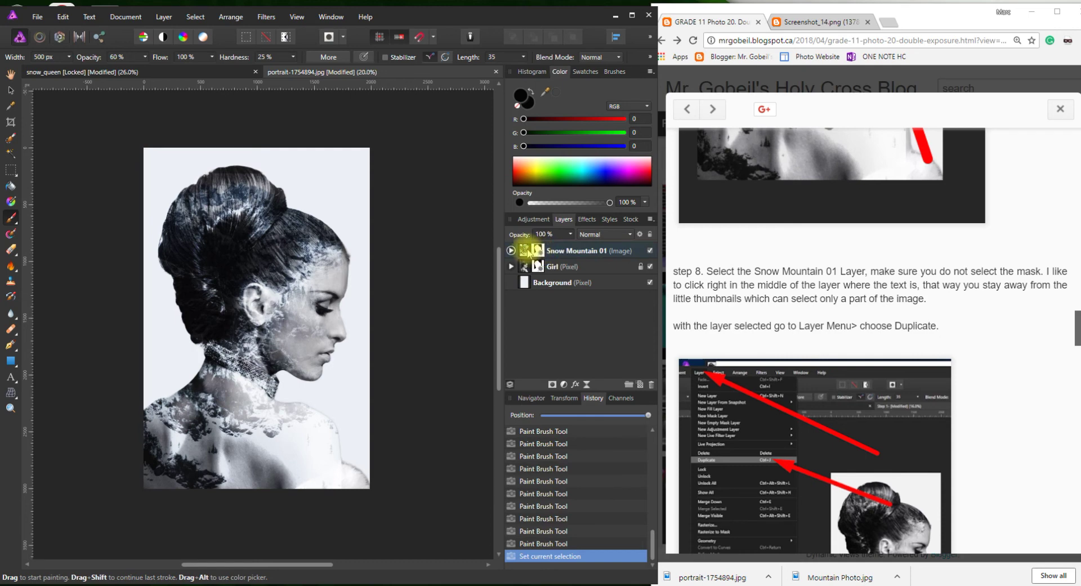
pyautogui.click(511, 250)
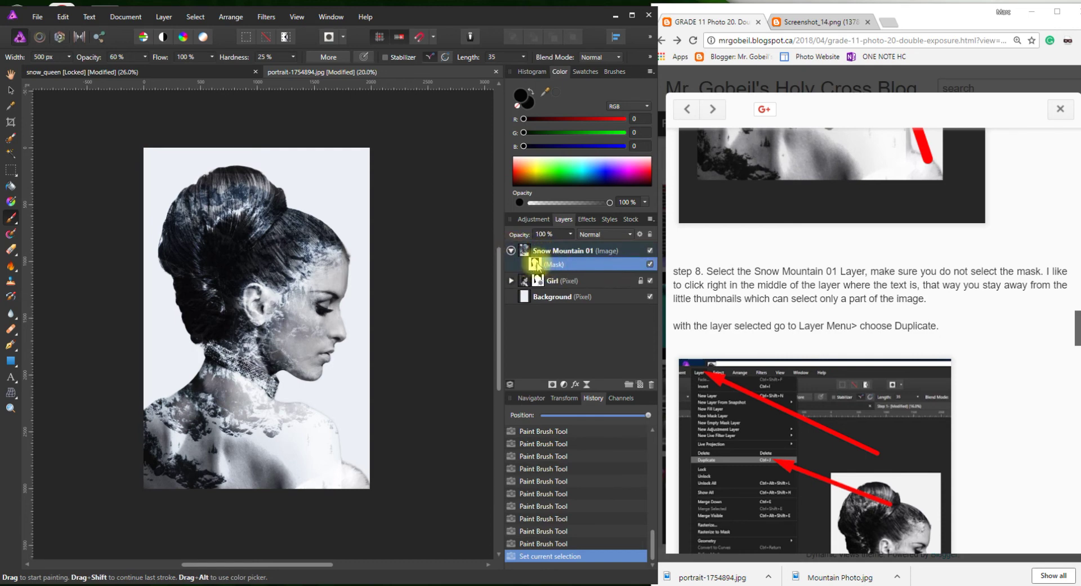
pyautogui.click(511, 251)
pyautogui.click(577, 250)
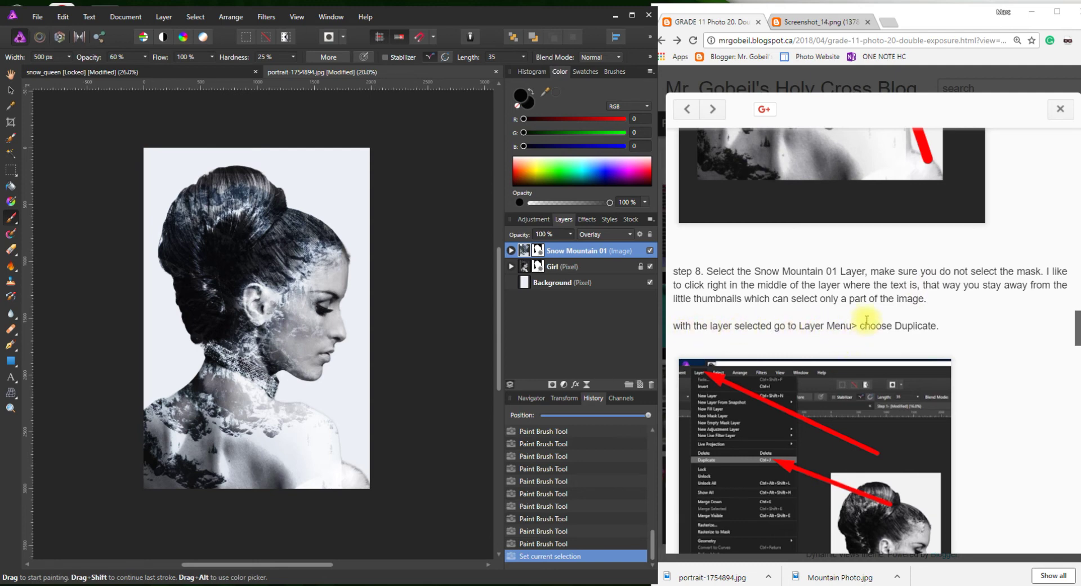
# Duplicate Snow Mountain 01 with Layer > Duplicate, placing the copy above the original
pyautogui.click(173, 18)
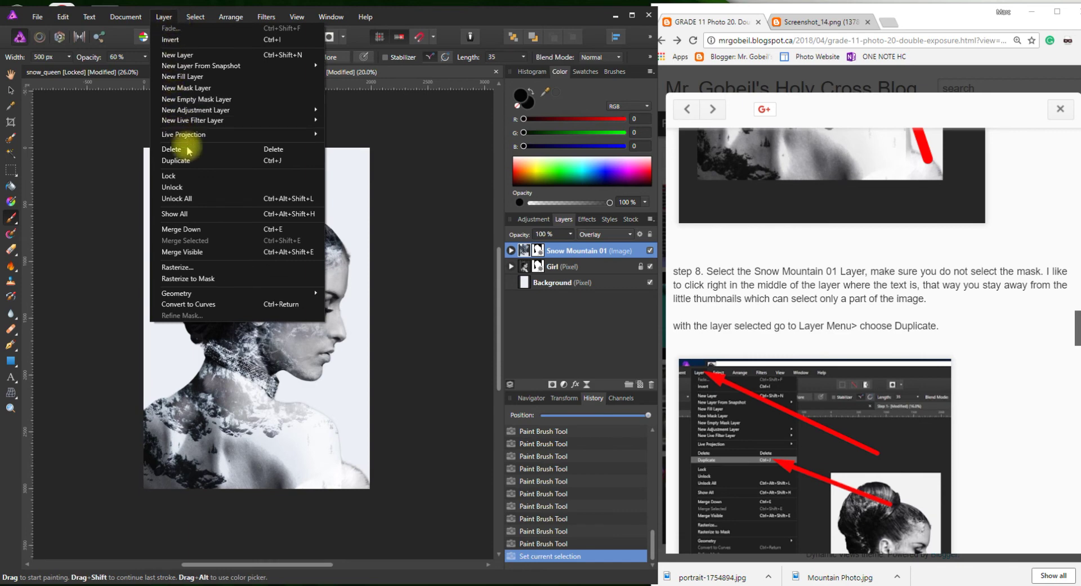
pyautogui.click(279, 164)
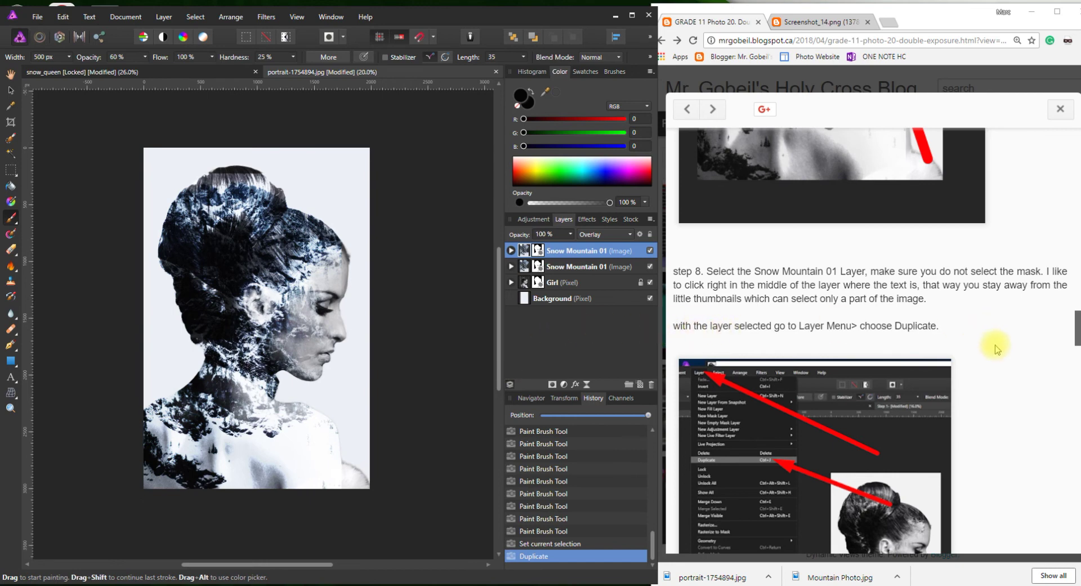
pyautogui.scroll(-3, 997, 349)
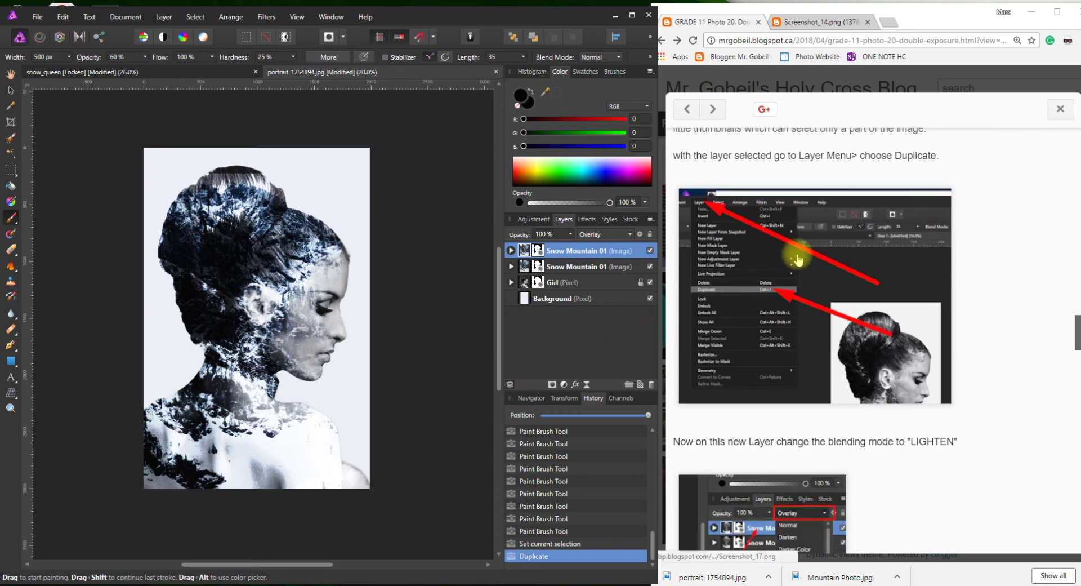
pyautogui.scroll(-2, 826, 397)
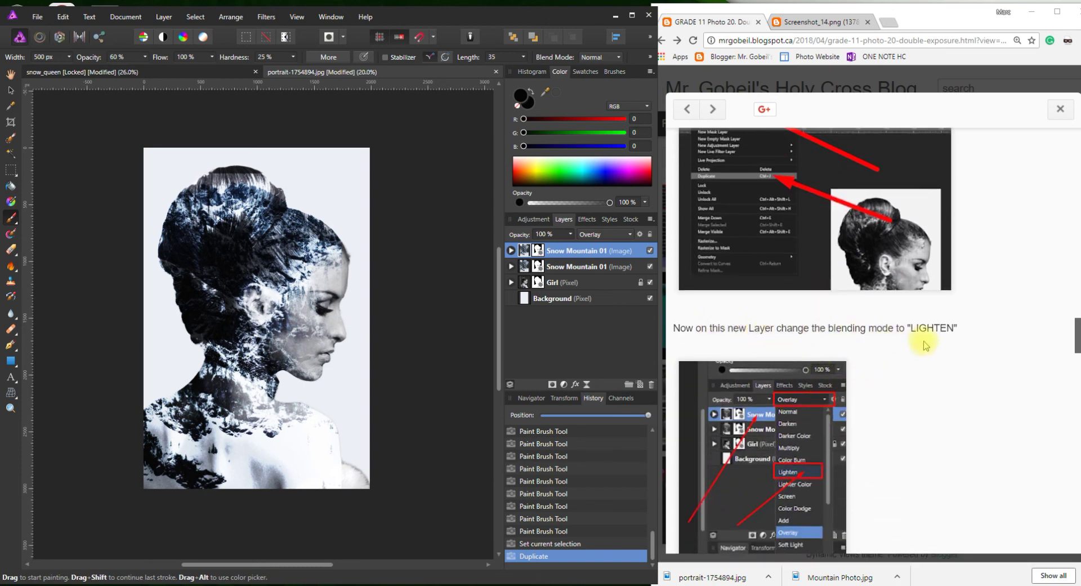
pyautogui.scroll(-2, 924, 344)
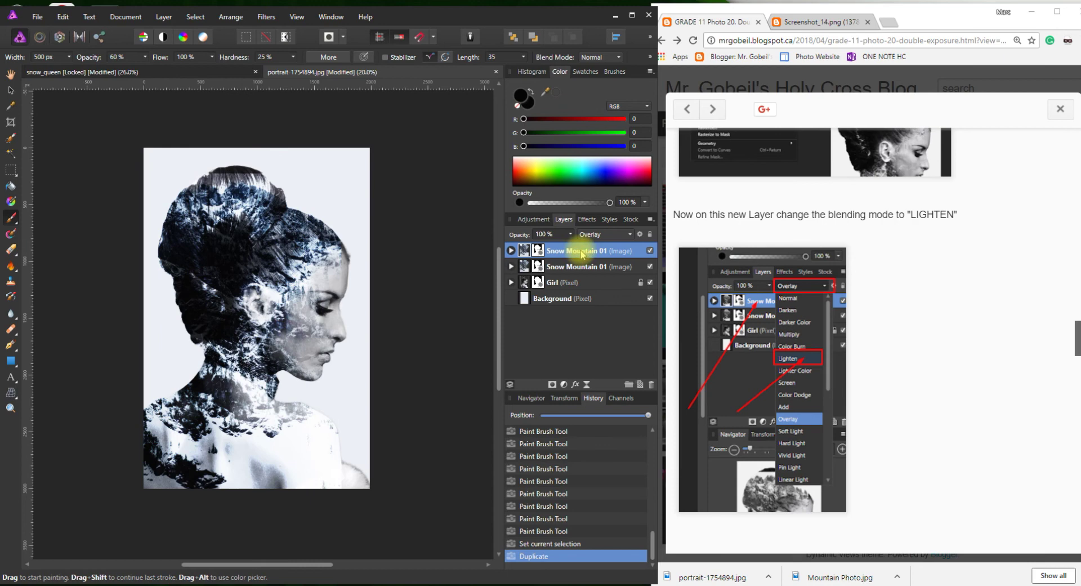
# Change the duplicate layer's blend mode from Overlay to Lighten
pyautogui.click(607, 234)
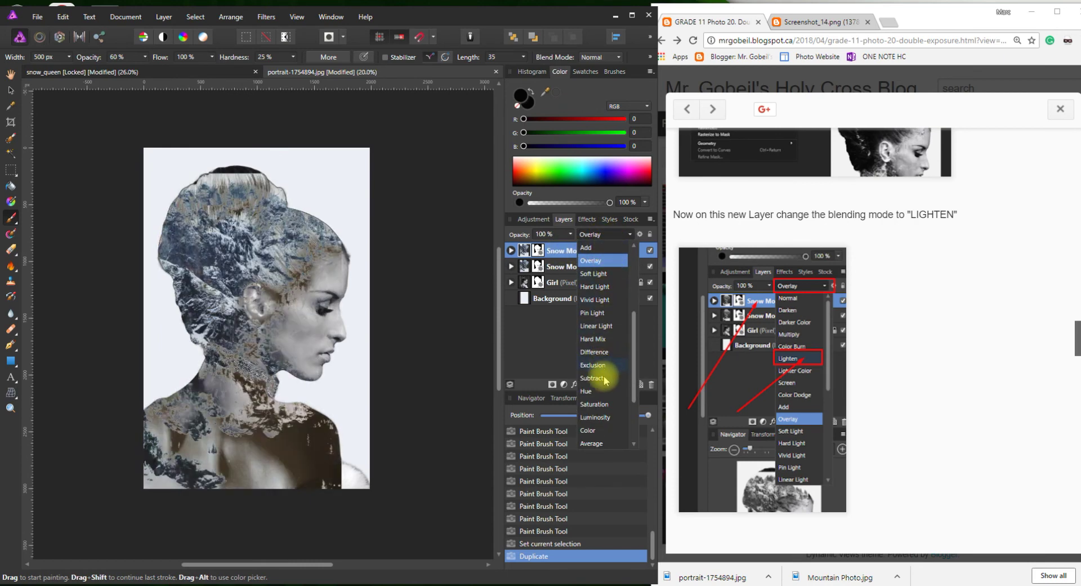
pyautogui.moveTo(633, 362); pyautogui.dragTo(633, 324)
pyautogui.click(610, 298)
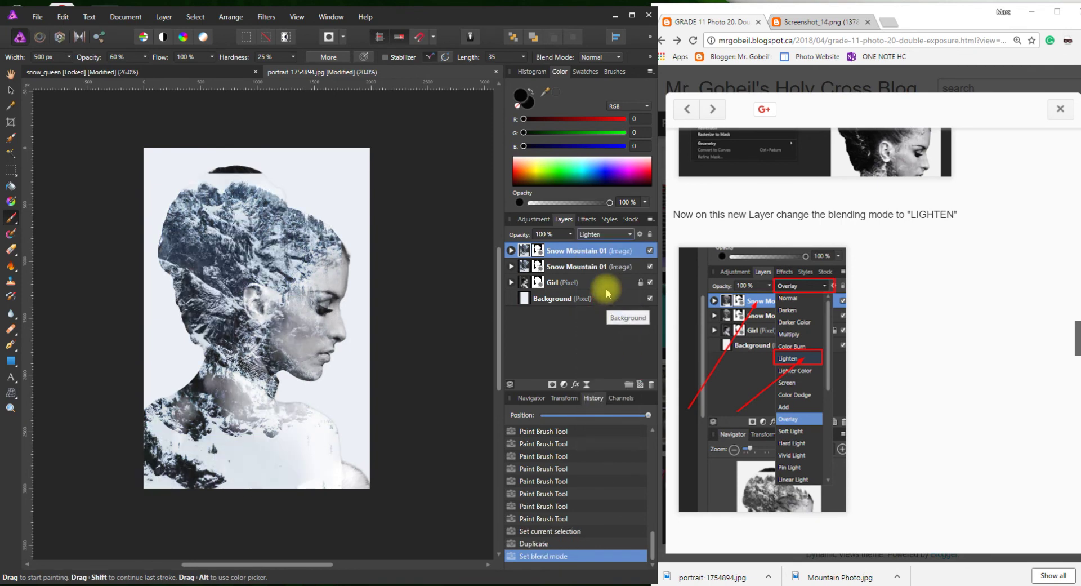
pyautogui.scroll(-3, 849, 195)
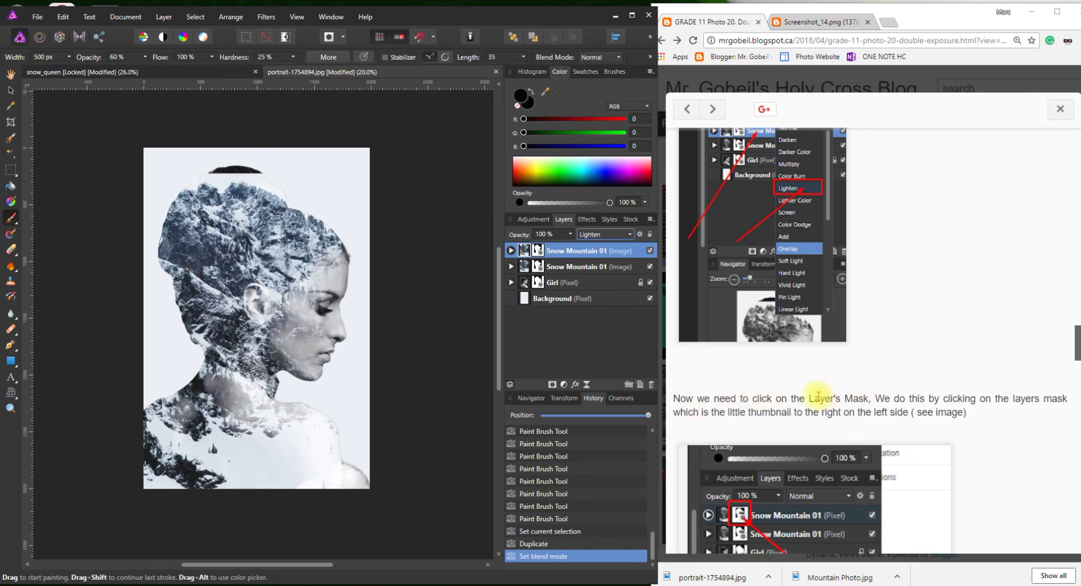
# Select the top Snow Mountain 01 layer and target its Mask row for painting
pyautogui.scroll(-2, 882, 409)
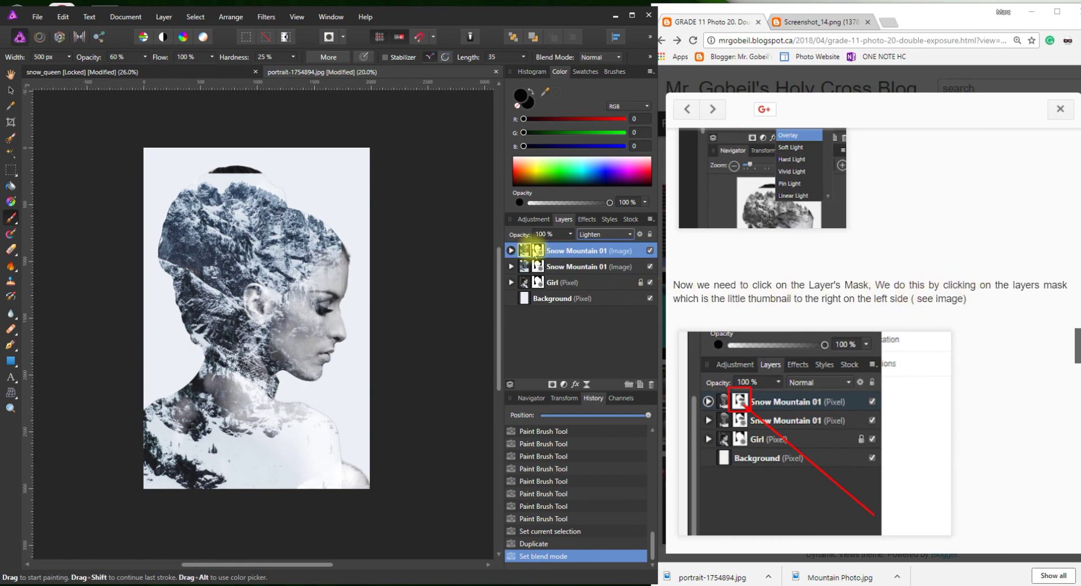
pyautogui.click(536, 250)
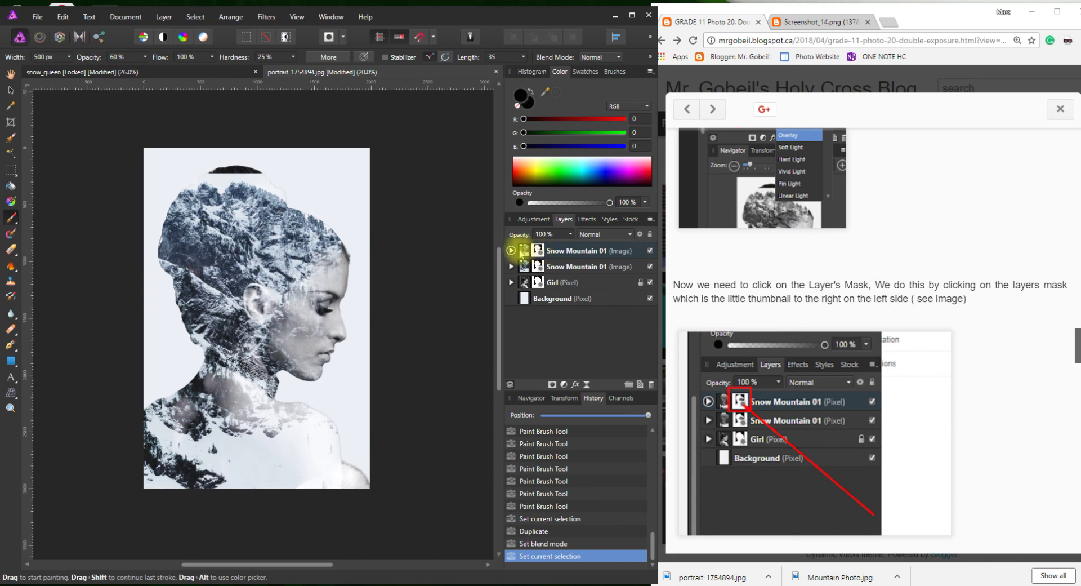
pyautogui.click(511, 250)
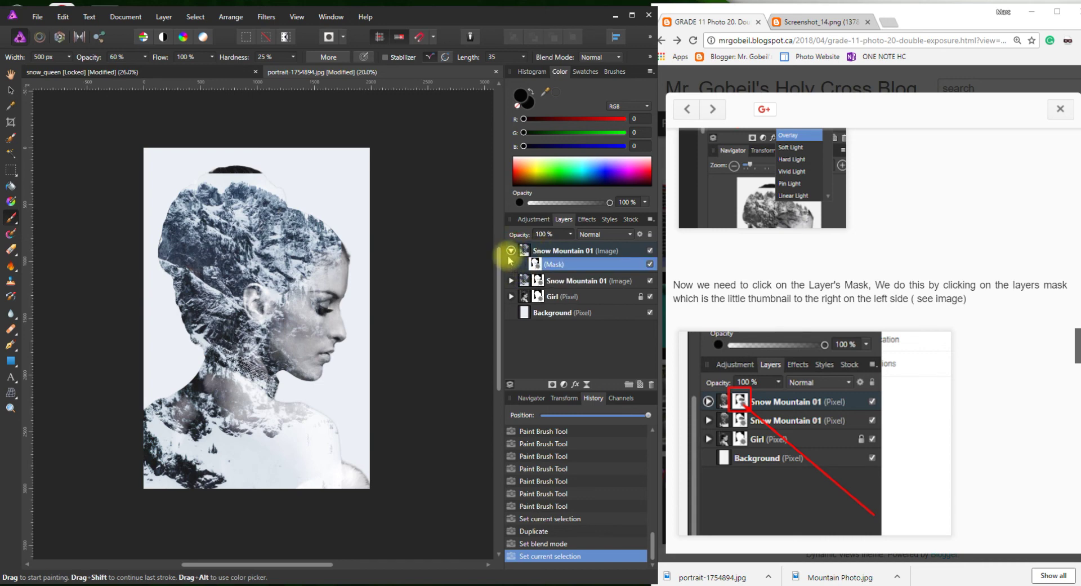
pyautogui.click(573, 263)
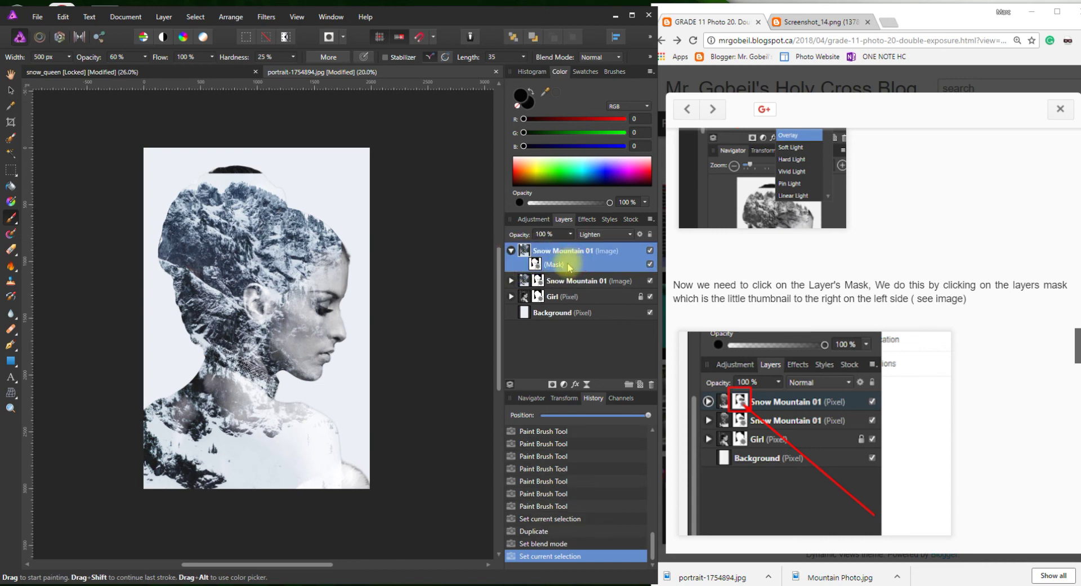
pyautogui.click(535, 265)
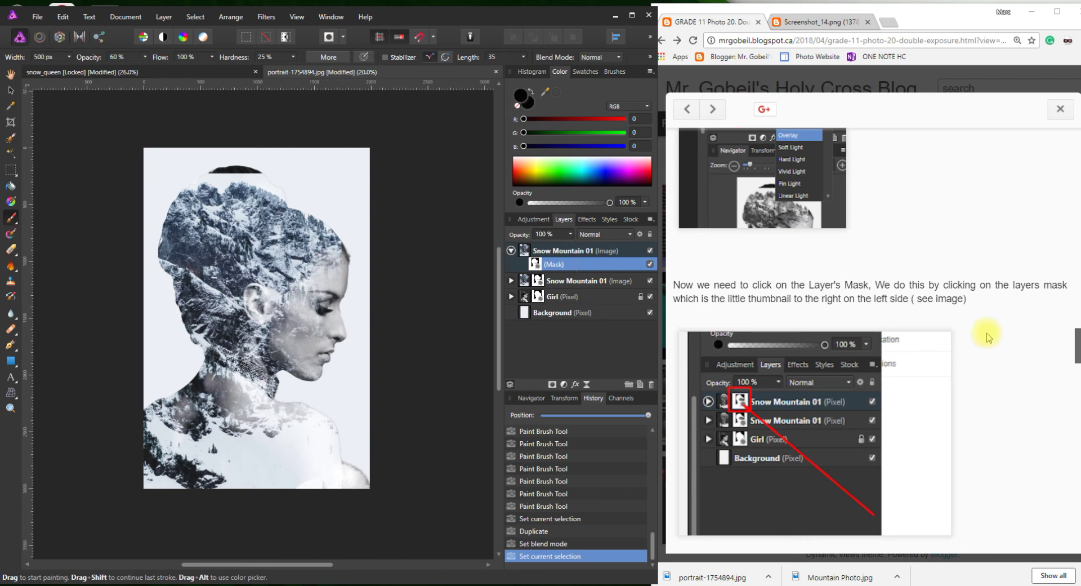
pyautogui.scroll(-3, 923, 343)
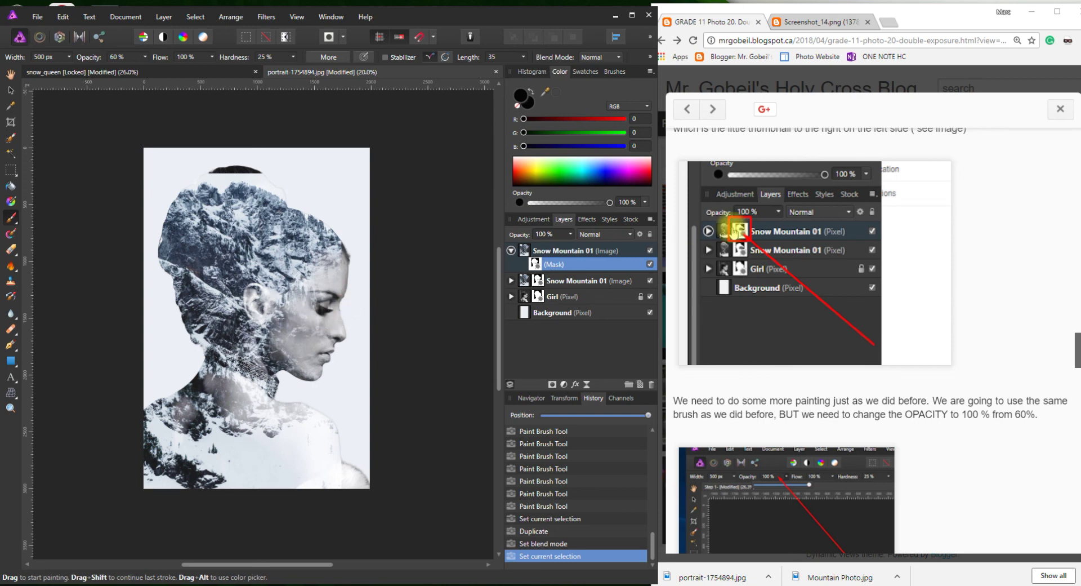
pyautogui.scroll(3, 810, 267)
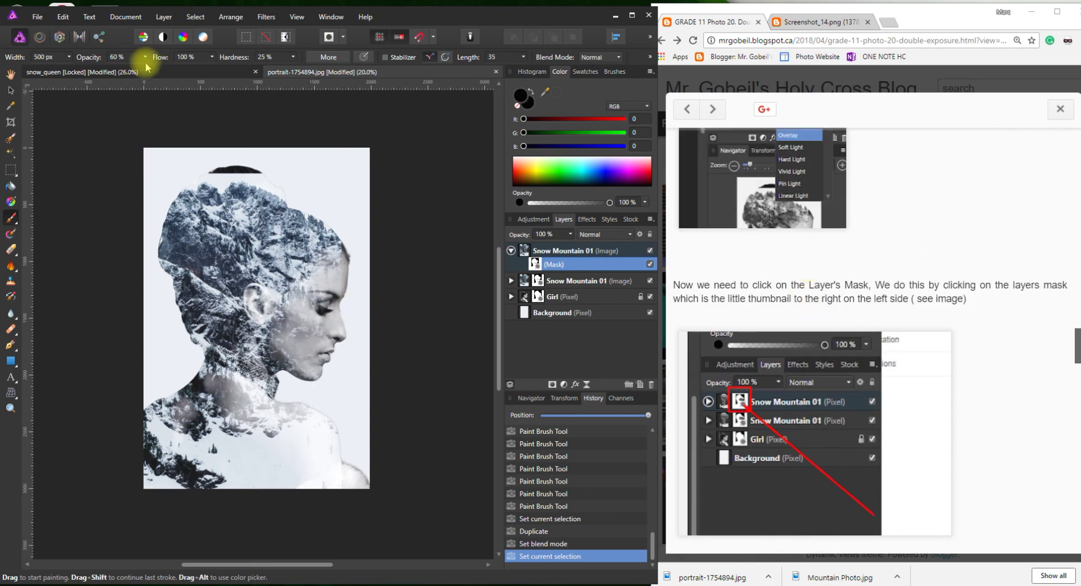
pyautogui.scroll(9, 937, 243)
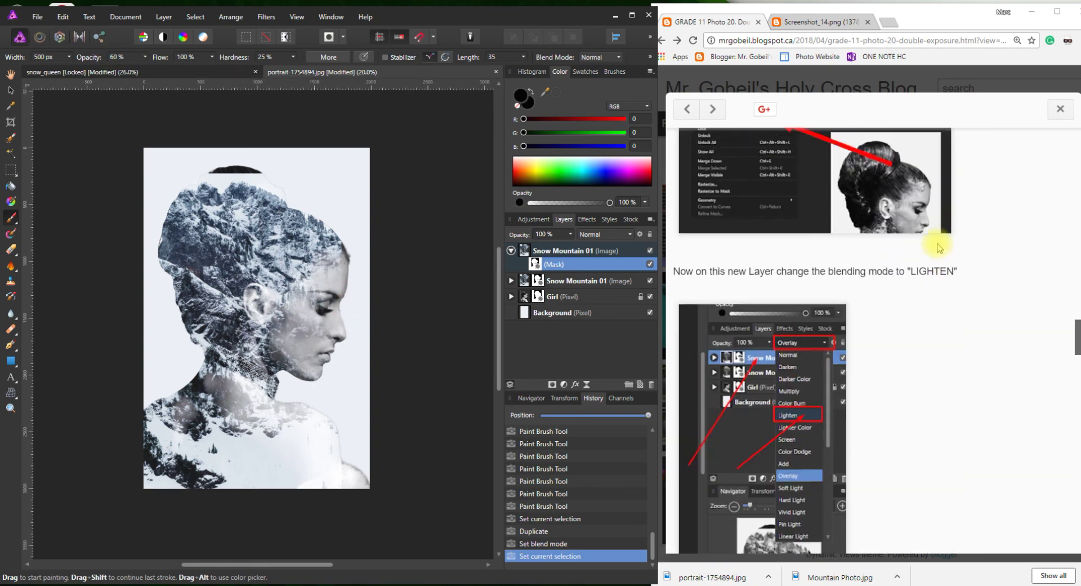
pyautogui.scroll(-2, 839, 369)
pyautogui.scroll(5, 834, 369)
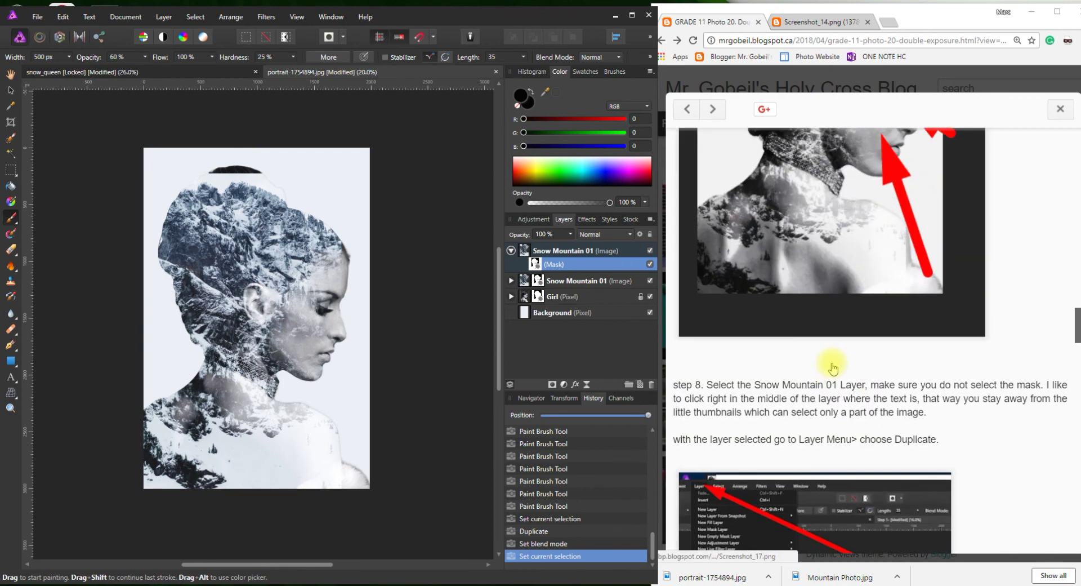
pyautogui.scroll(-15, 833, 366)
pyautogui.scroll(3, 835, 357)
pyautogui.scroll(6, 834, 354)
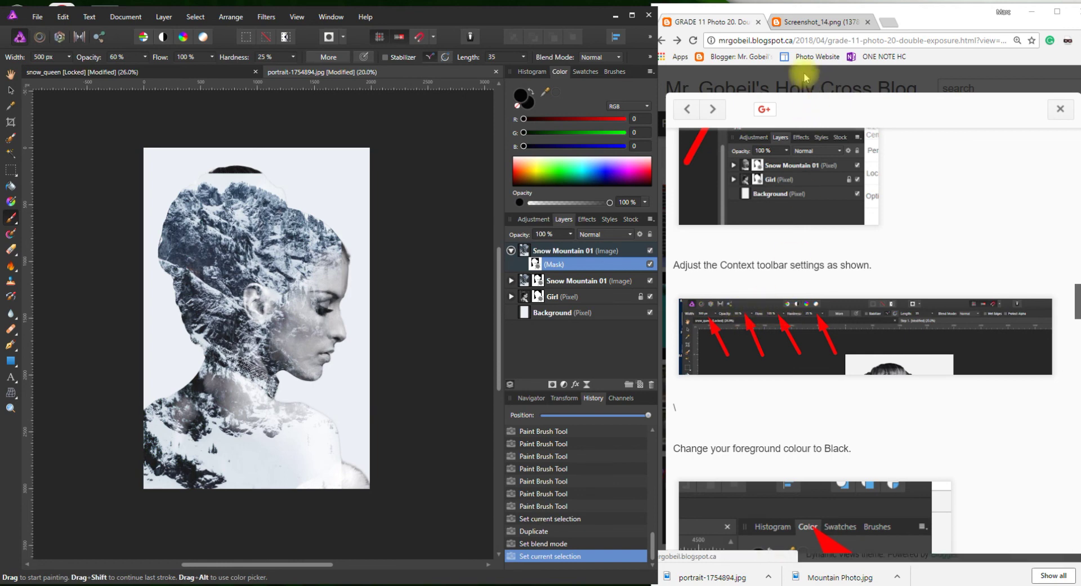
pyautogui.click(821, 21)
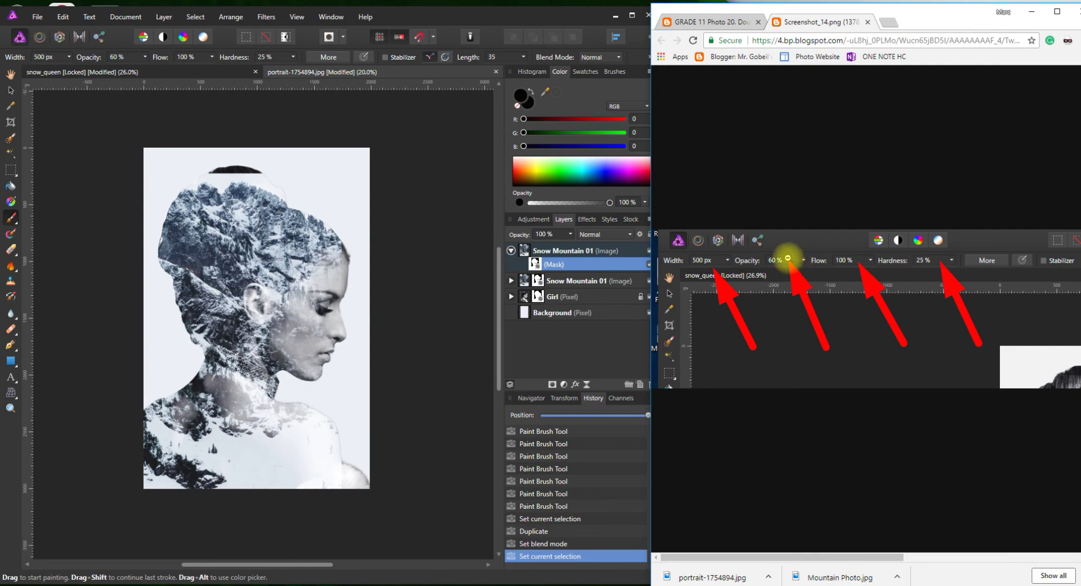
pyautogui.click(704, 21)
pyautogui.scroll(-10, 856, 355)
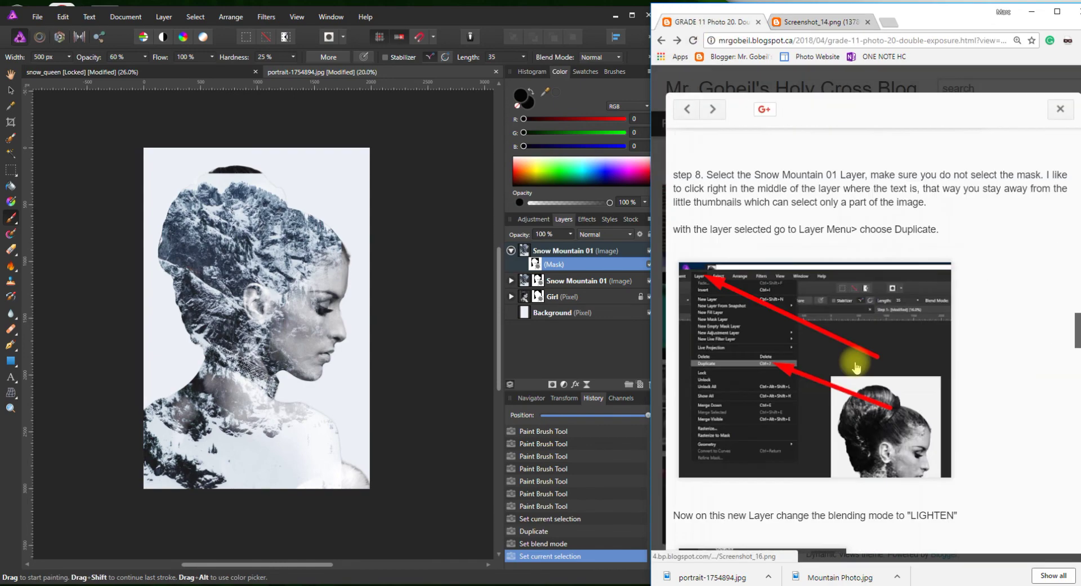
pyautogui.scroll(-7, 856, 366)
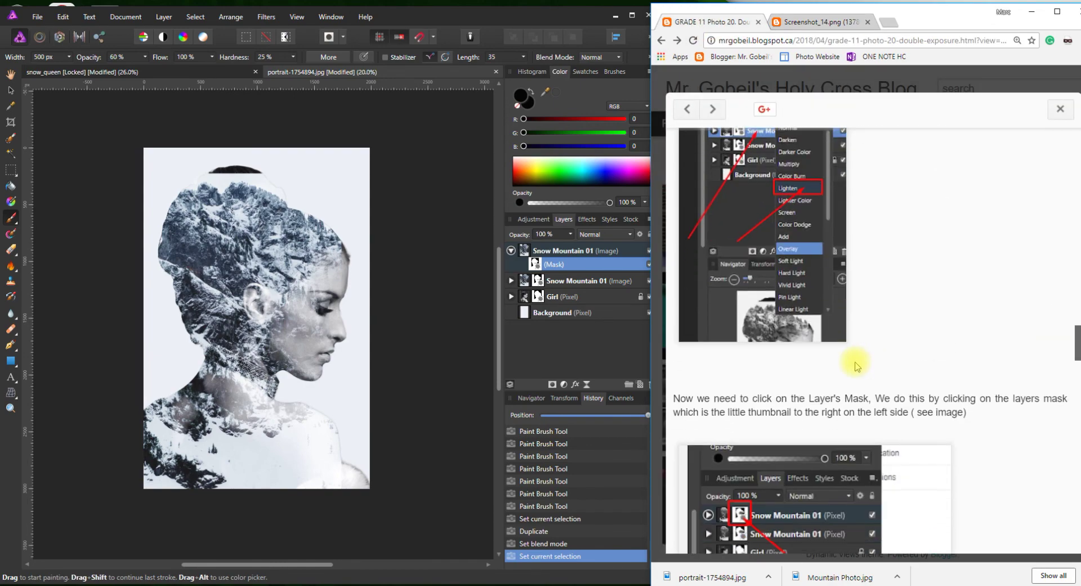
pyautogui.scroll(-4, 856, 364)
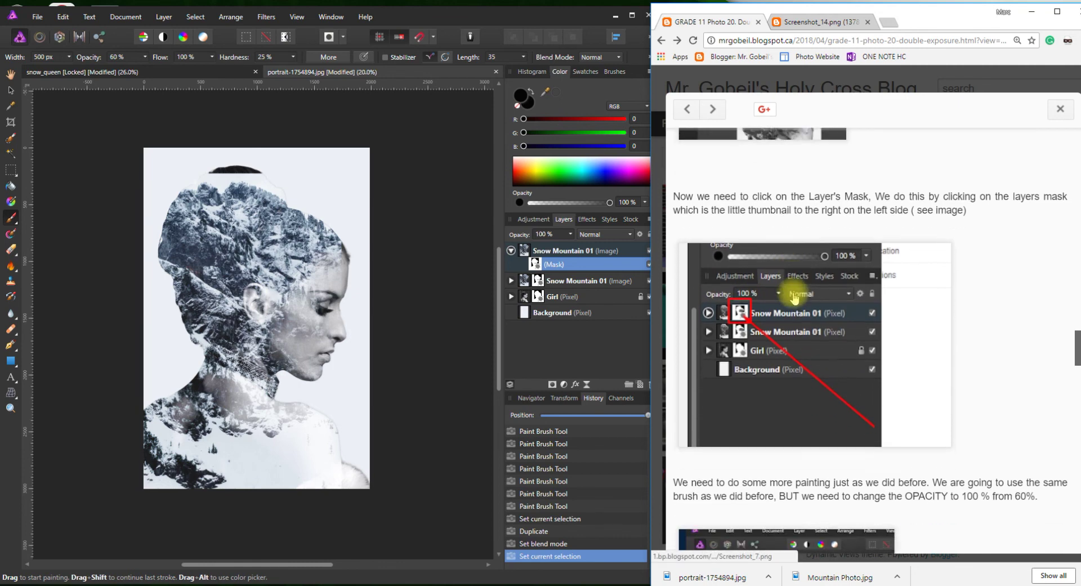
pyautogui.scroll(-10, 799, 304)
pyautogui.scroll(-2, 811, 310)
pyautogui.scroll(1, 794, 284)
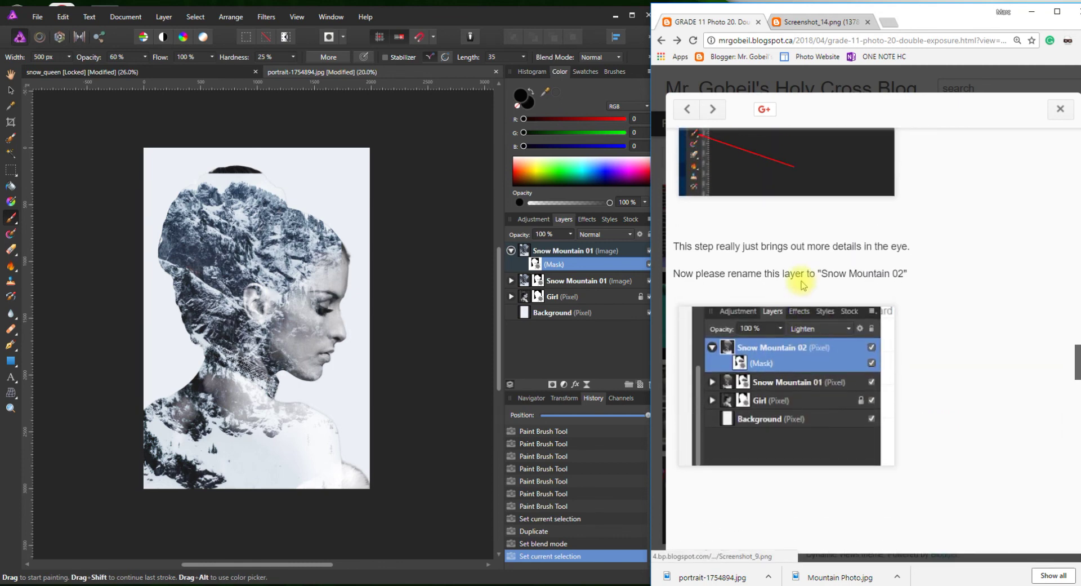
pyautogui.scroll(5, 864, 248)
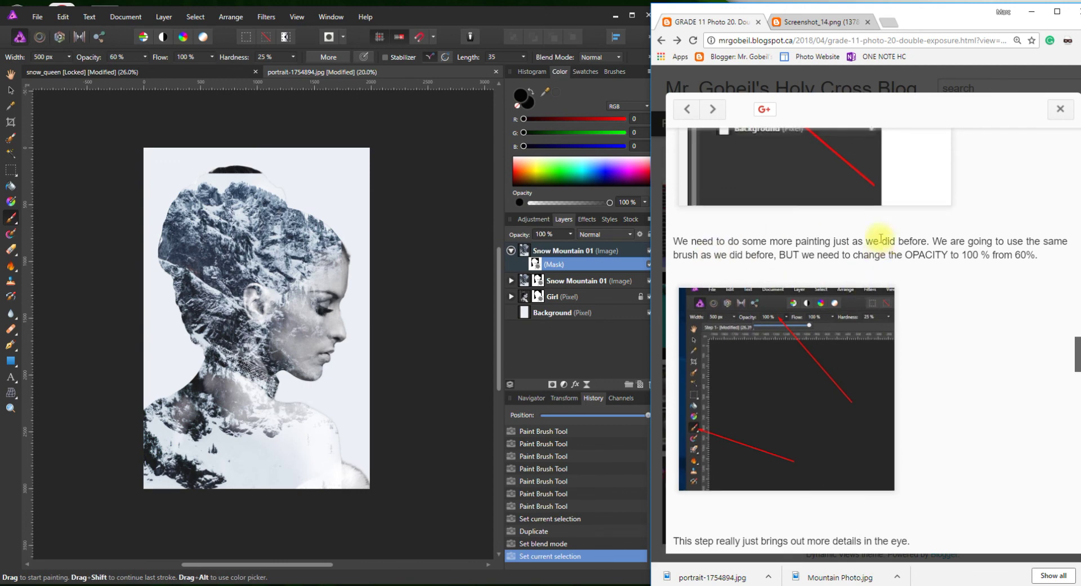
pyautogui.scroll(1, 878, 276)
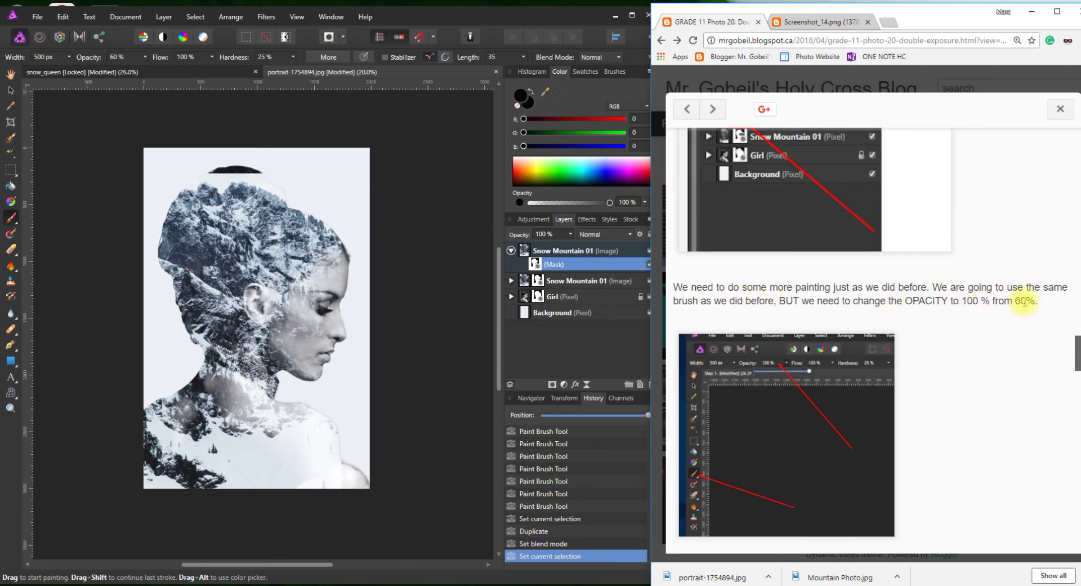
pyautogui.scroll(-1, 1013, 303)
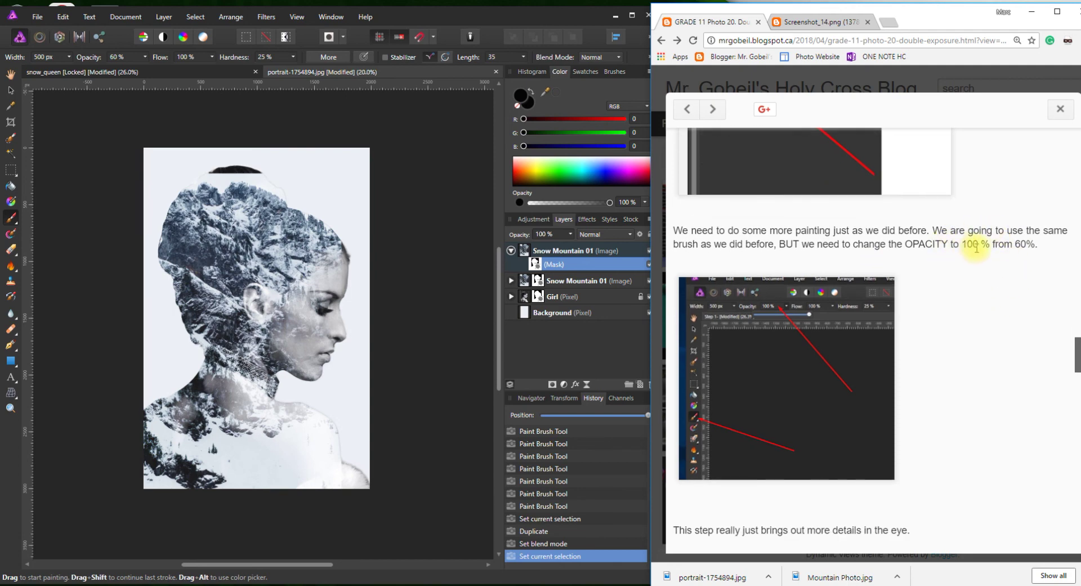
# Set the paint brush opacity to 100%
pyautogui.click(125, 57)
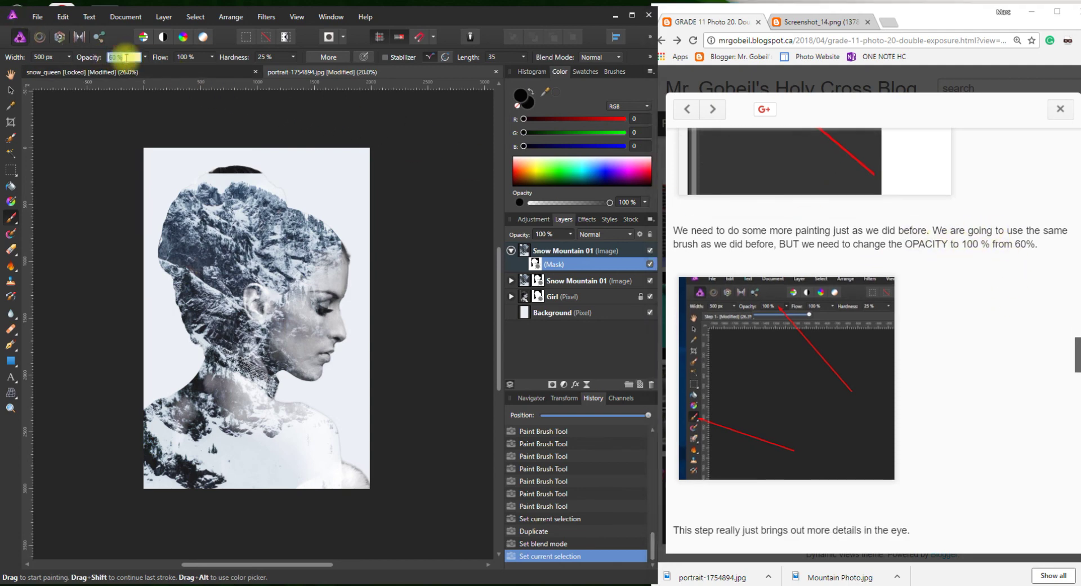
pyautogui.write('100')
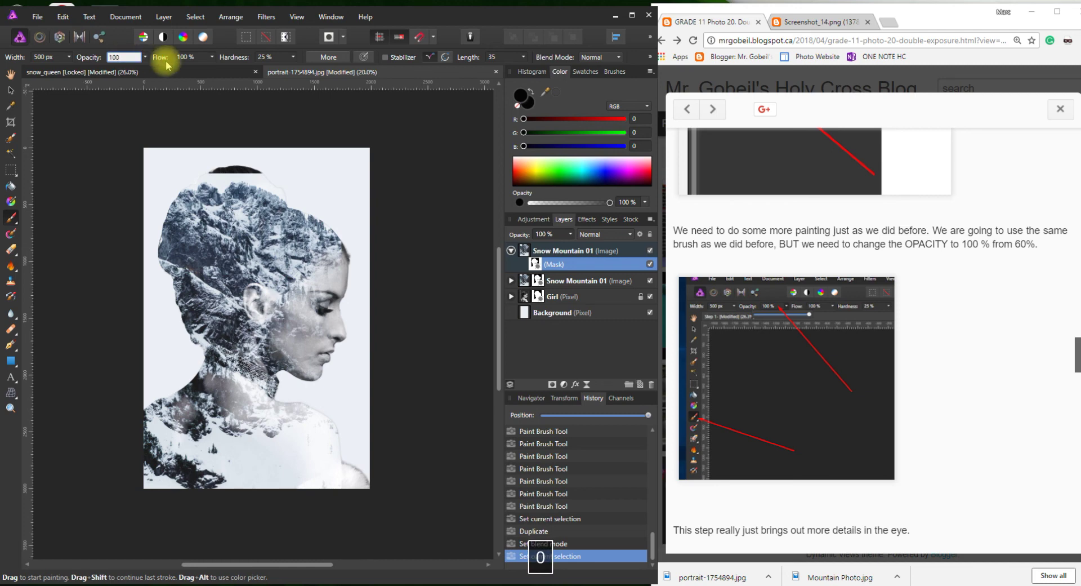
pyautogui.press('Return')
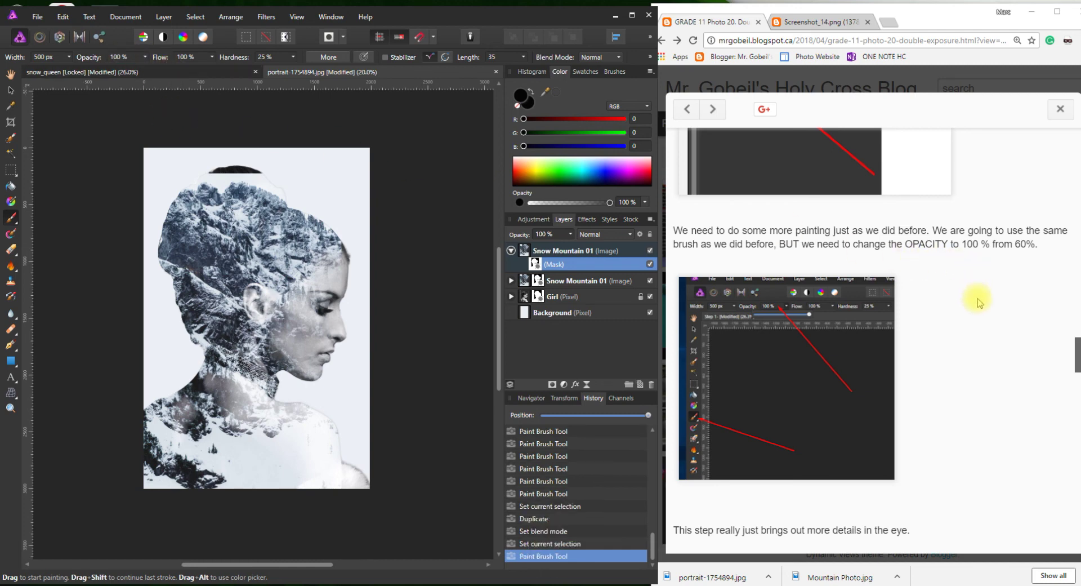
pyautogui.scroll(-2, 892, 394)
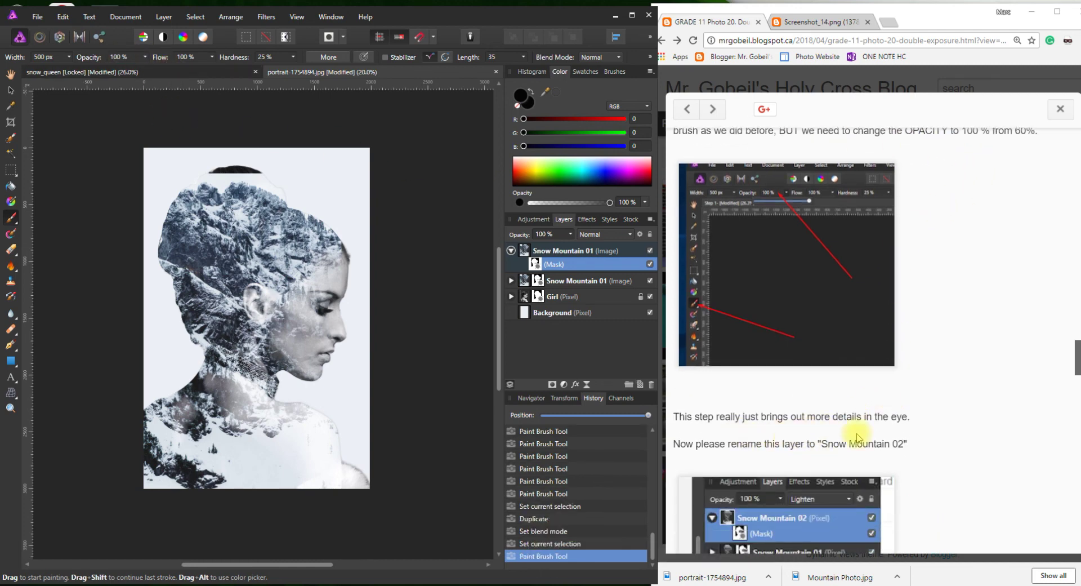
pyautogui.scroll(-2, 899, 440)
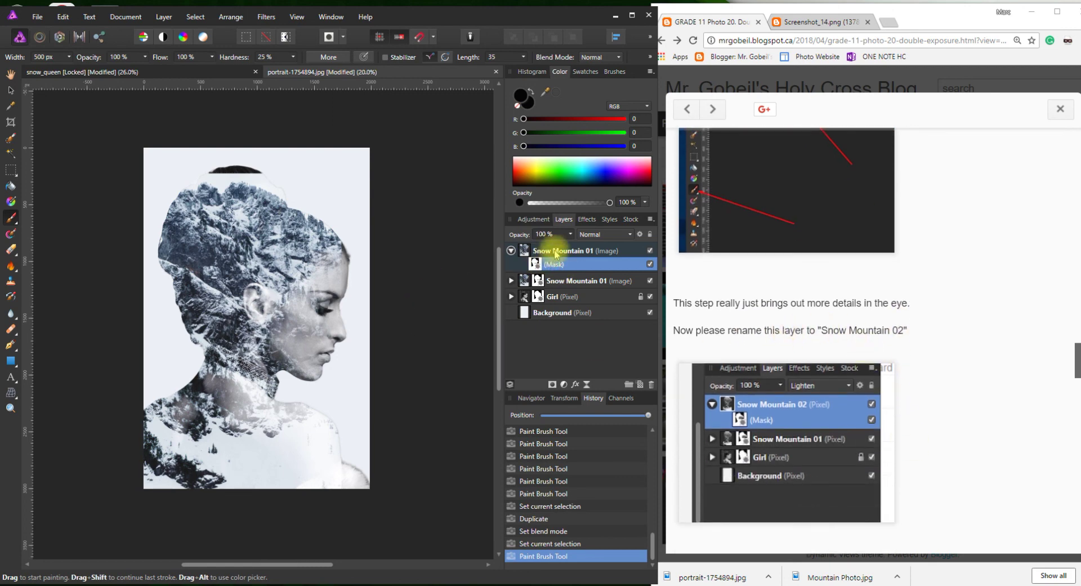
pyautogui.scroll(-8, 1023, 394)
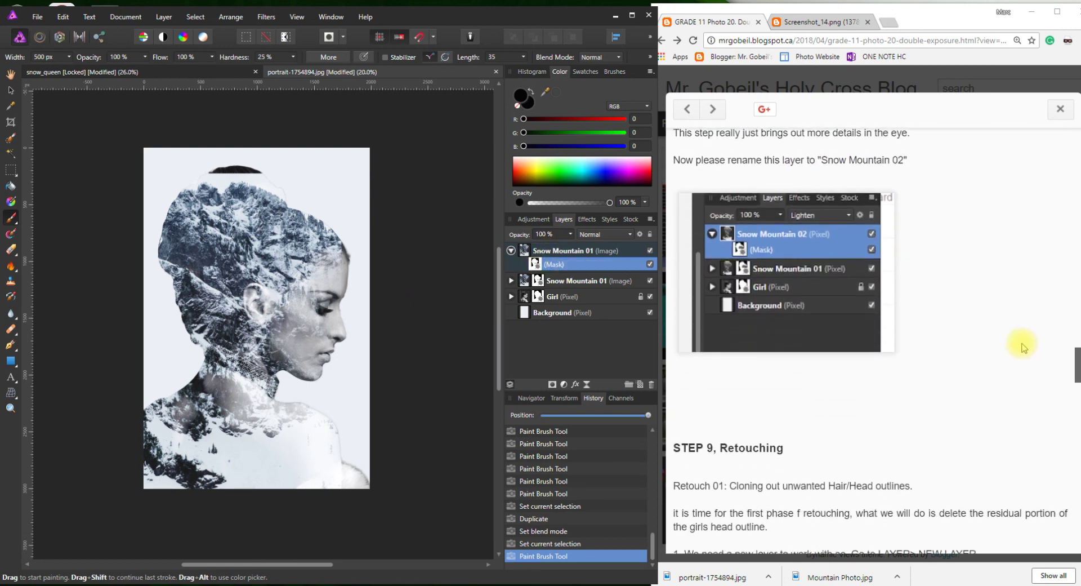
pyautogui.scroll(5, 1022, 343)
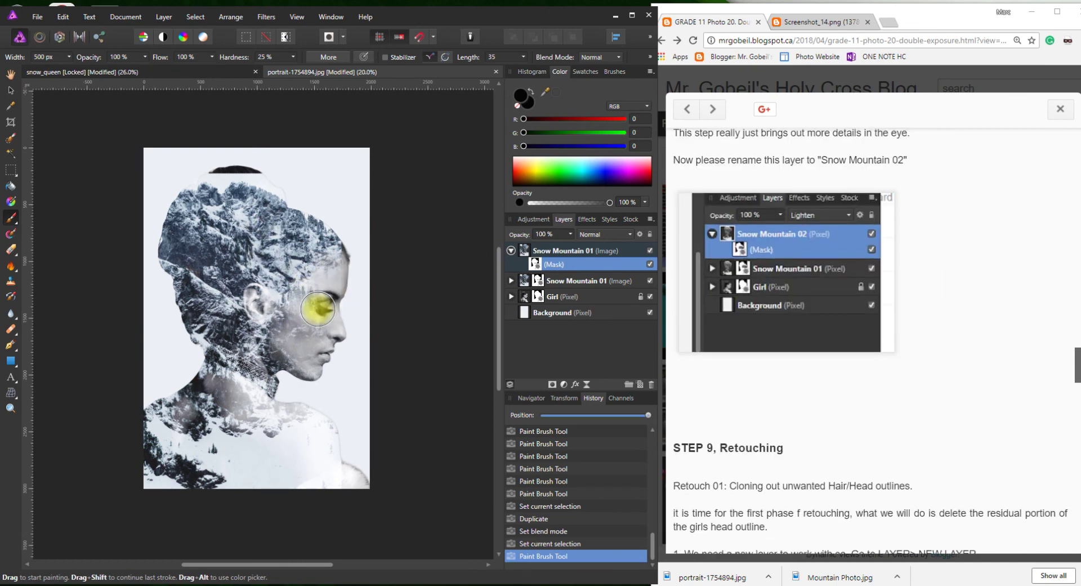
pyautogui.scroll(2, 865, 169)
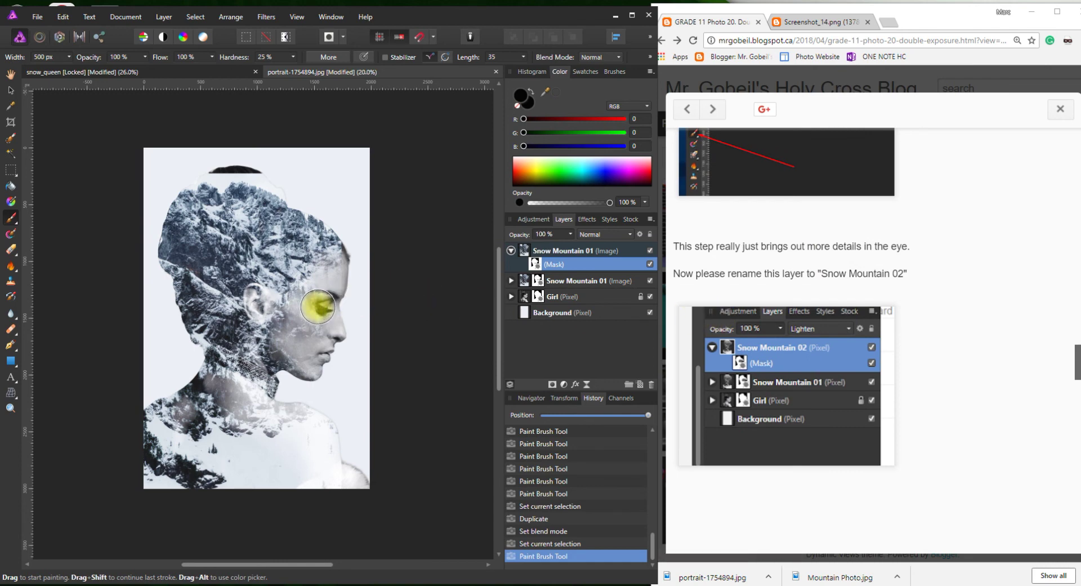
# Dab black on the top layer's mask over the eye, cheek toward the chin, and neck
pyautogui.click(318, 306)
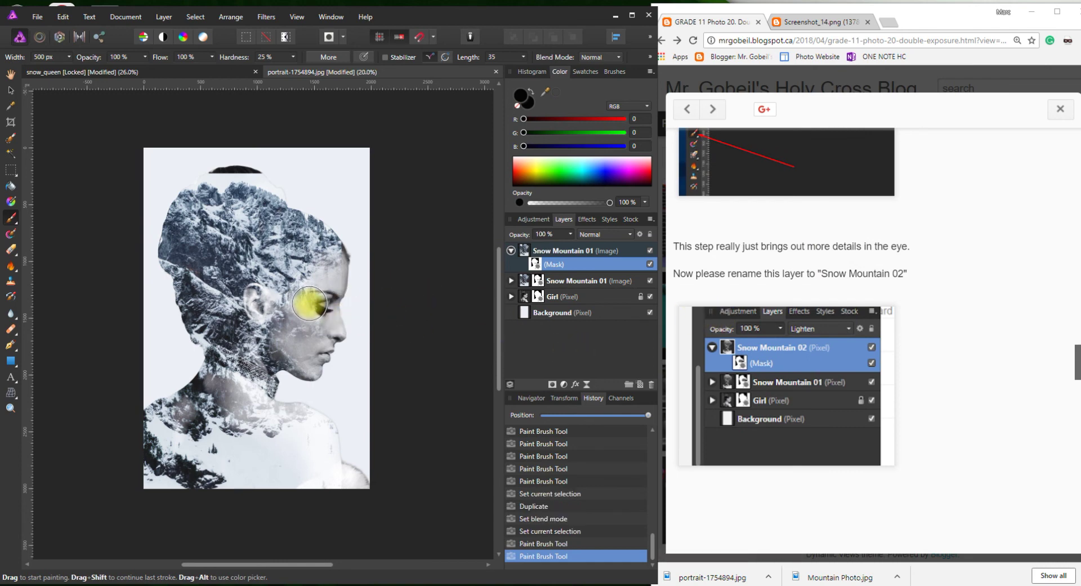
pyautogui.click(317, 303)
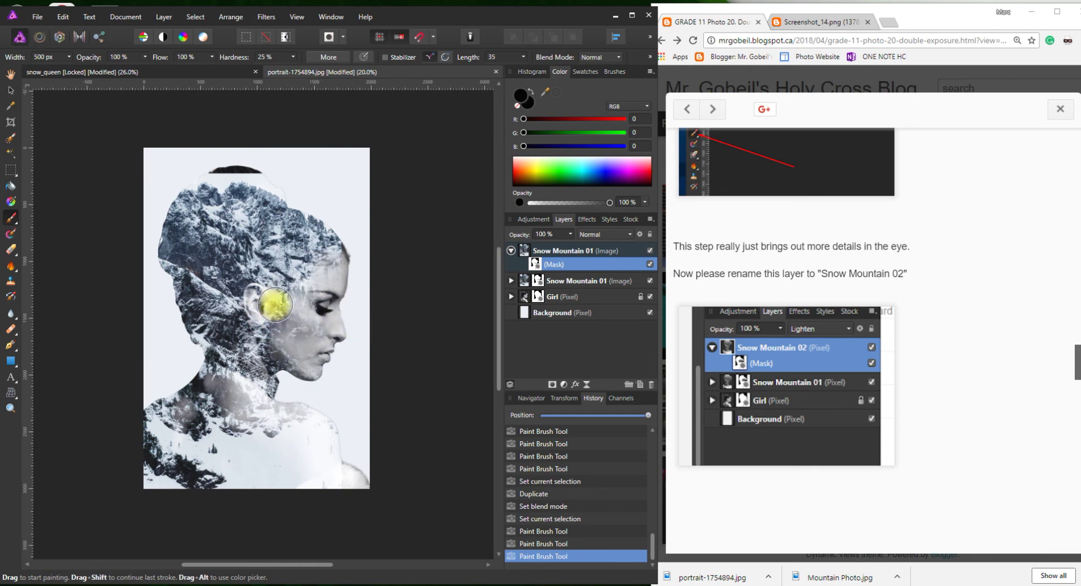
pyautogui.click(262, 304)
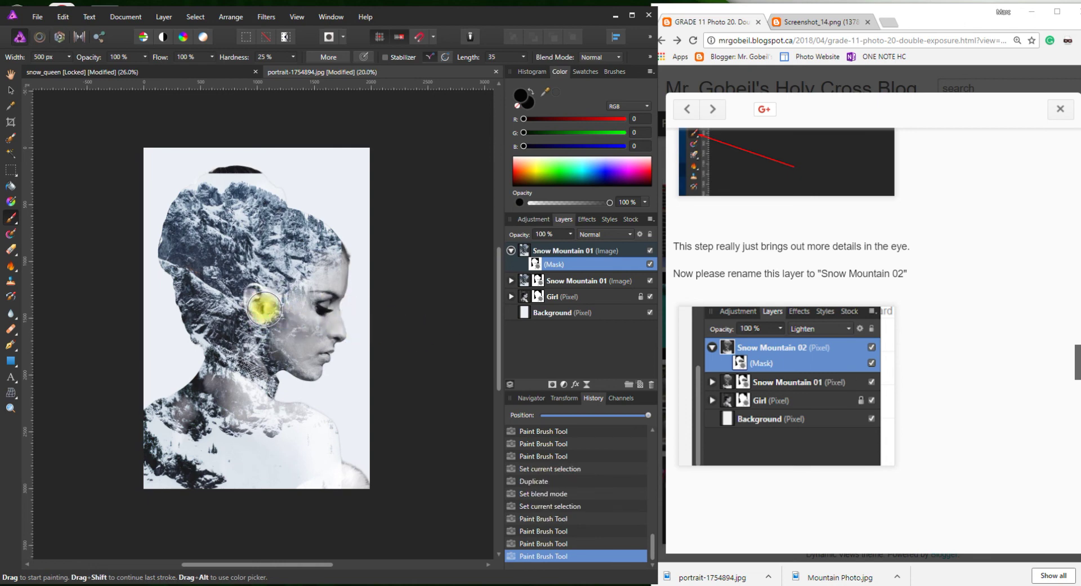
pyautogui.click(272, 357)
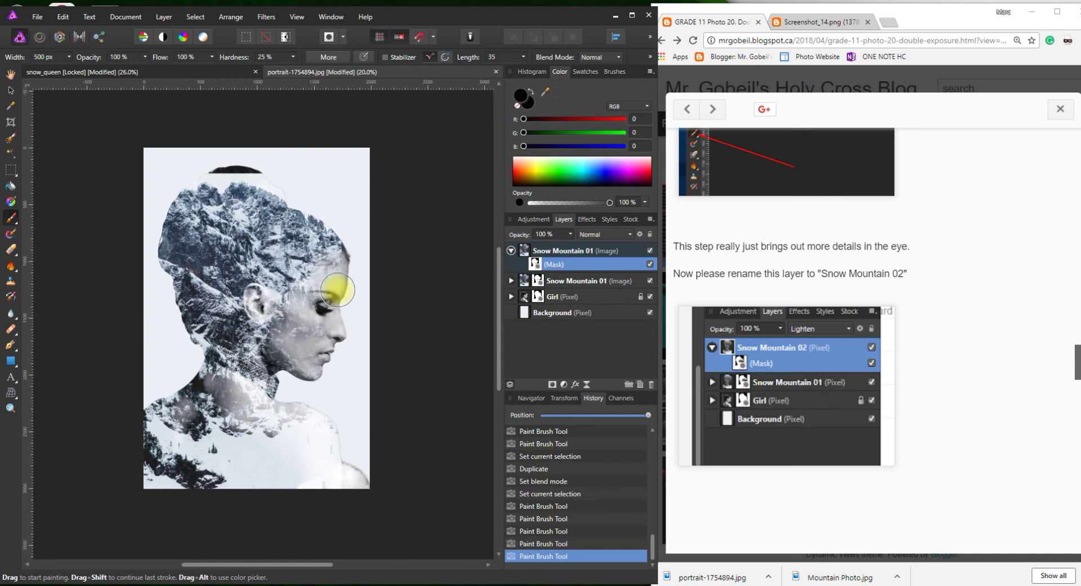
# Rename the top Lighten mountain layer from Snow Mountain 01 to Snow Mountain 02
pyautogui.click(563, 251)
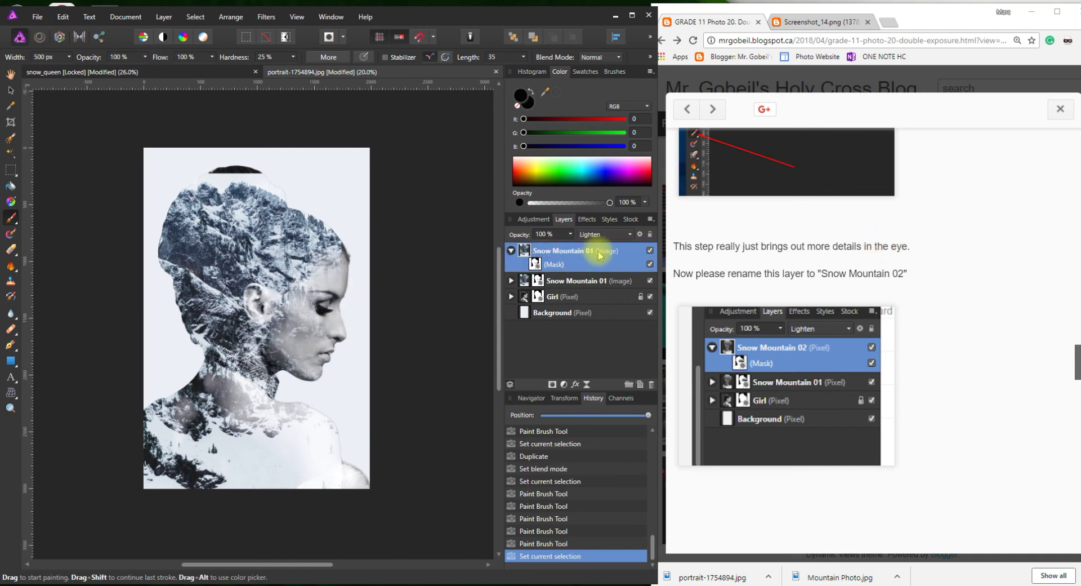
pyautogui.doubleClick(590, 252)
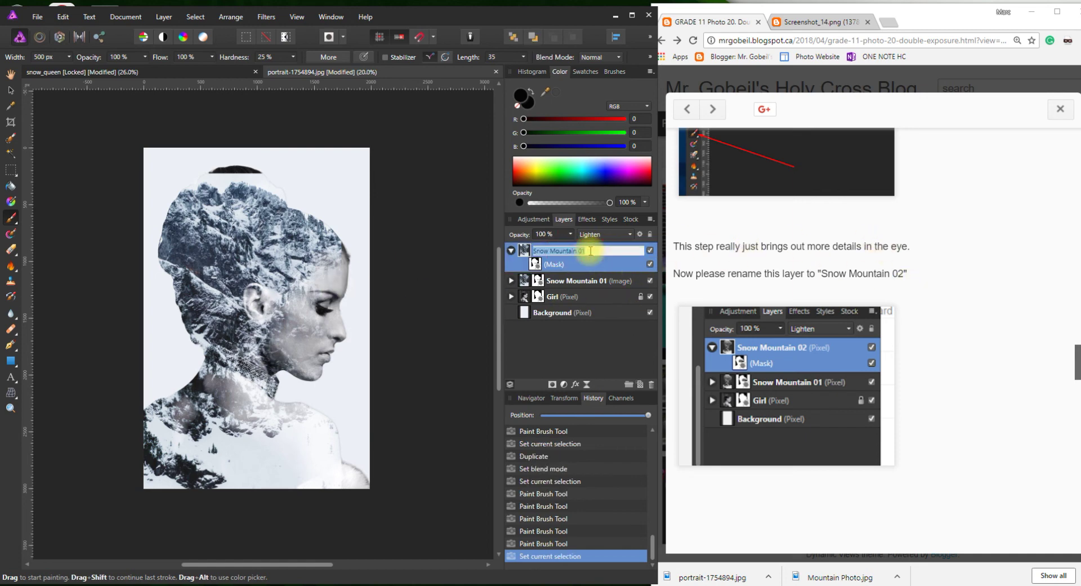
pyautogui.press('BackSpace')
pyautogui.write('2')
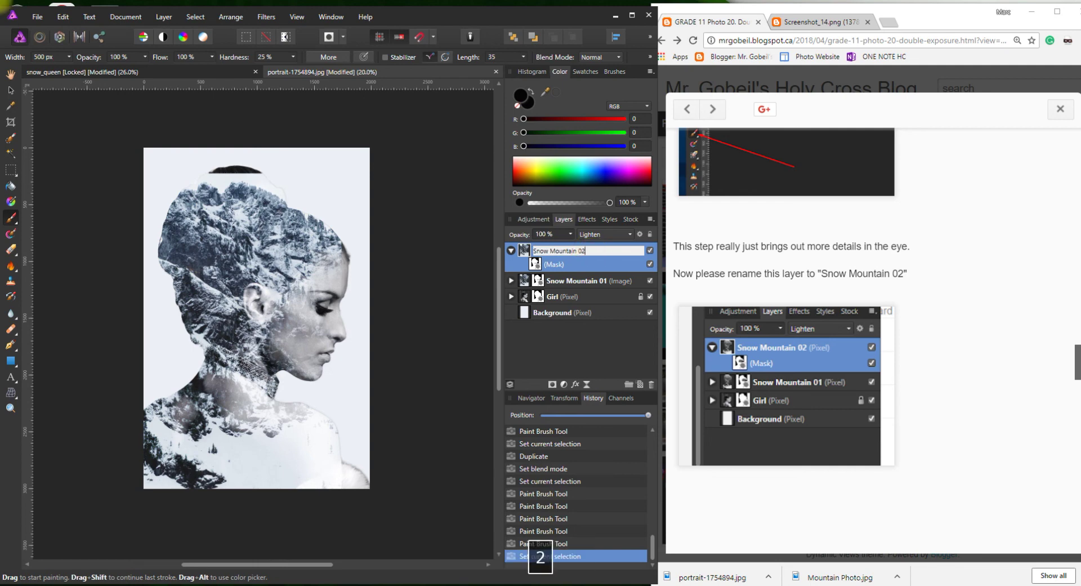
pyautogui.click(941, 294)
pyautogui.scroll(-5, 889, 331)
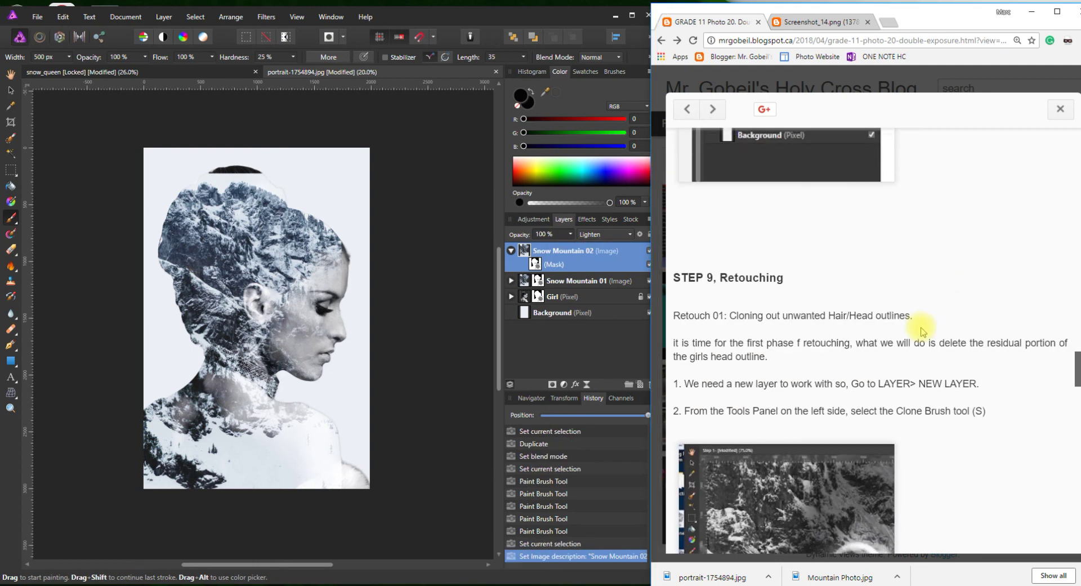